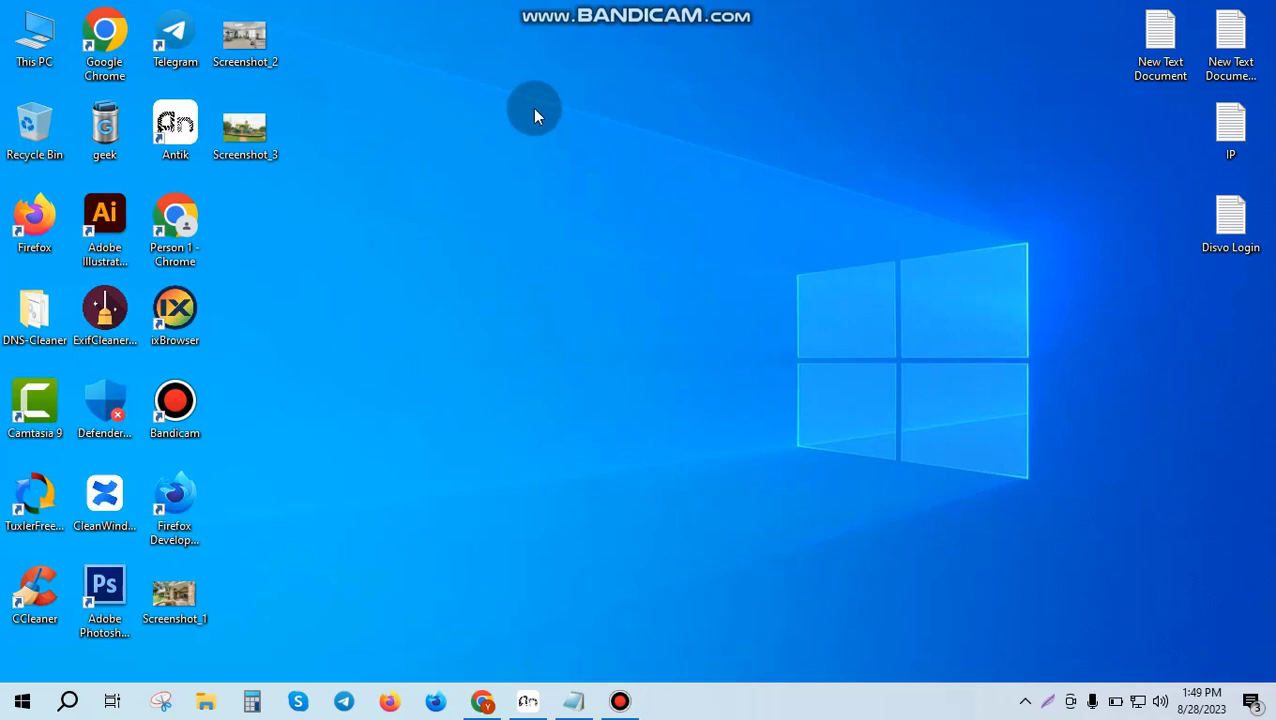
{"action": "right_click", "coordinate": [321, 71]}
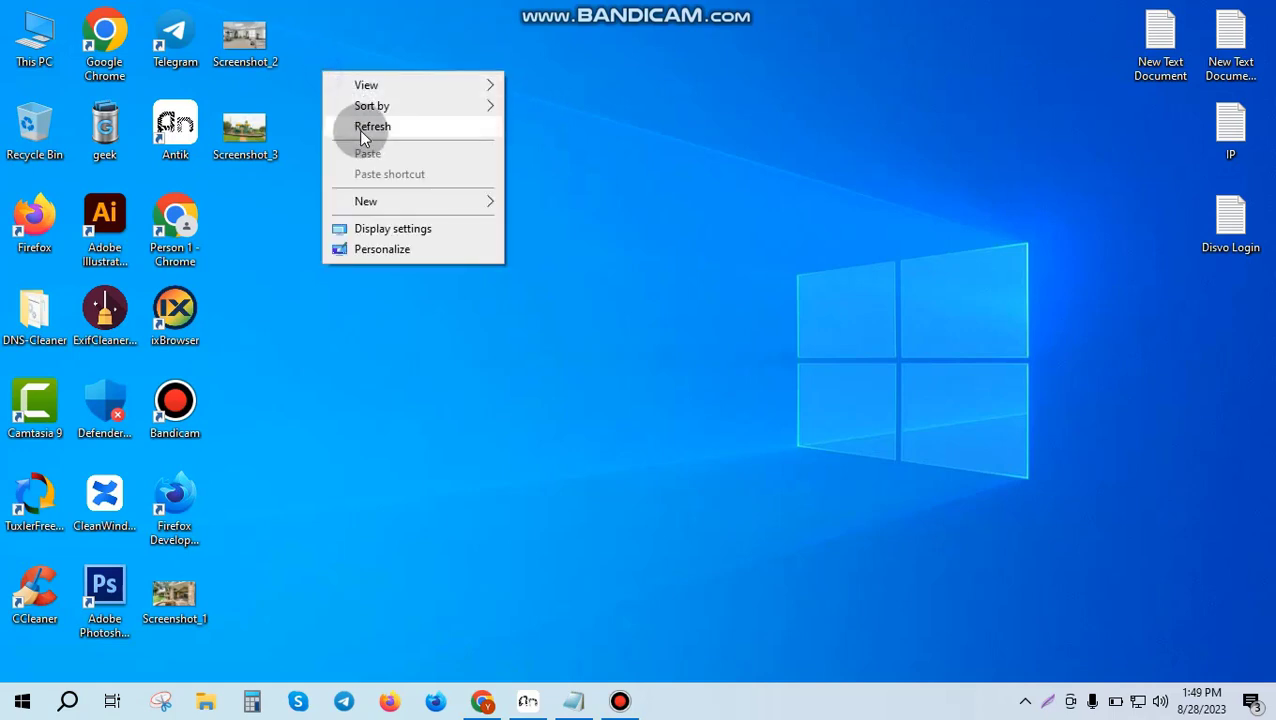
{"action": "left_click", "coordinate": [355, 123]}
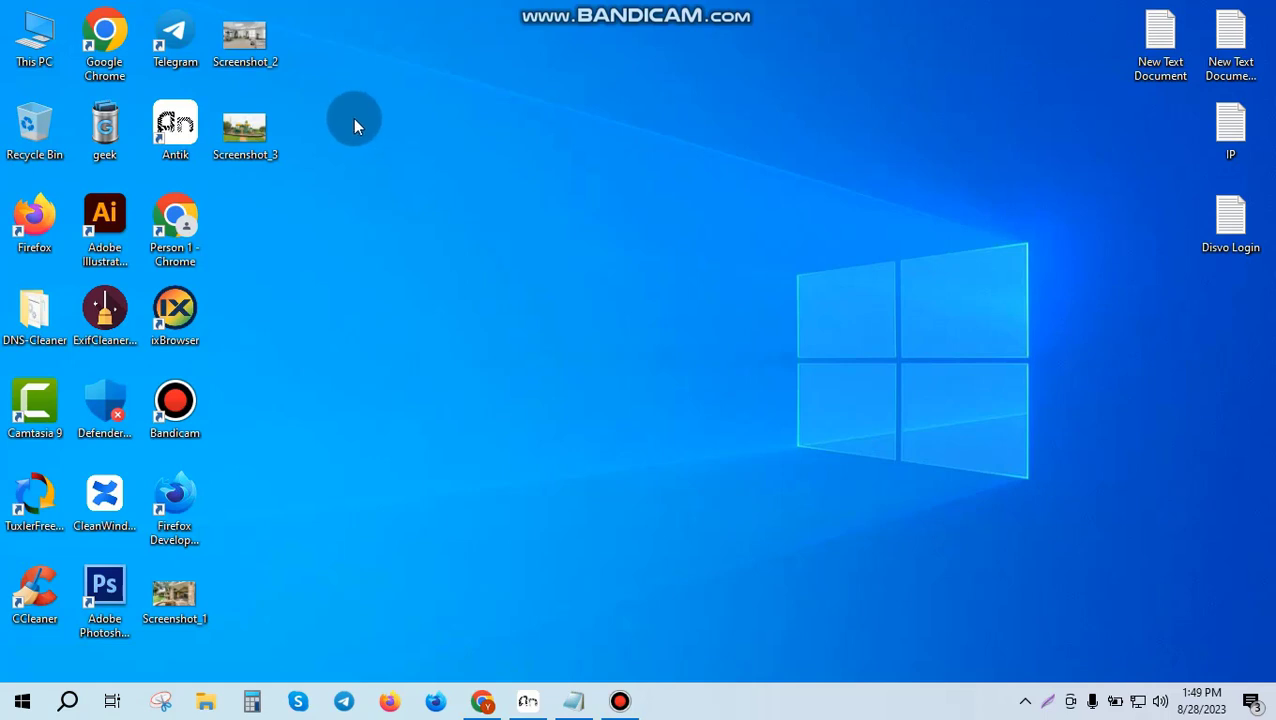
{"action": "right_click", "coordinate": [340, 9]}
{"action": "left_click", "coordinate": [365, 60]}
{"action": "right_click", "coordinate": [346, 143]}
{"action": "left_click", "coordinate": [393, 180]}
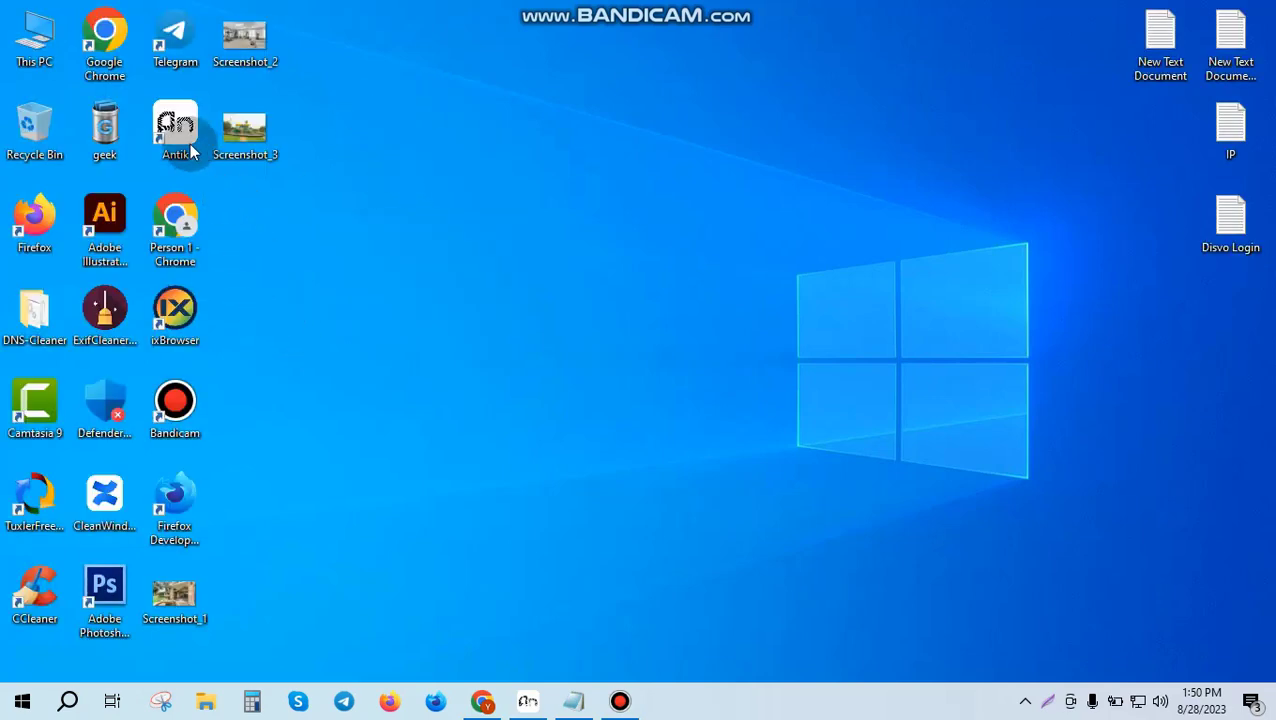
{"action": "left_click_drag", "start_coordinate": [177, 146], "coordinate": [417, 283]}
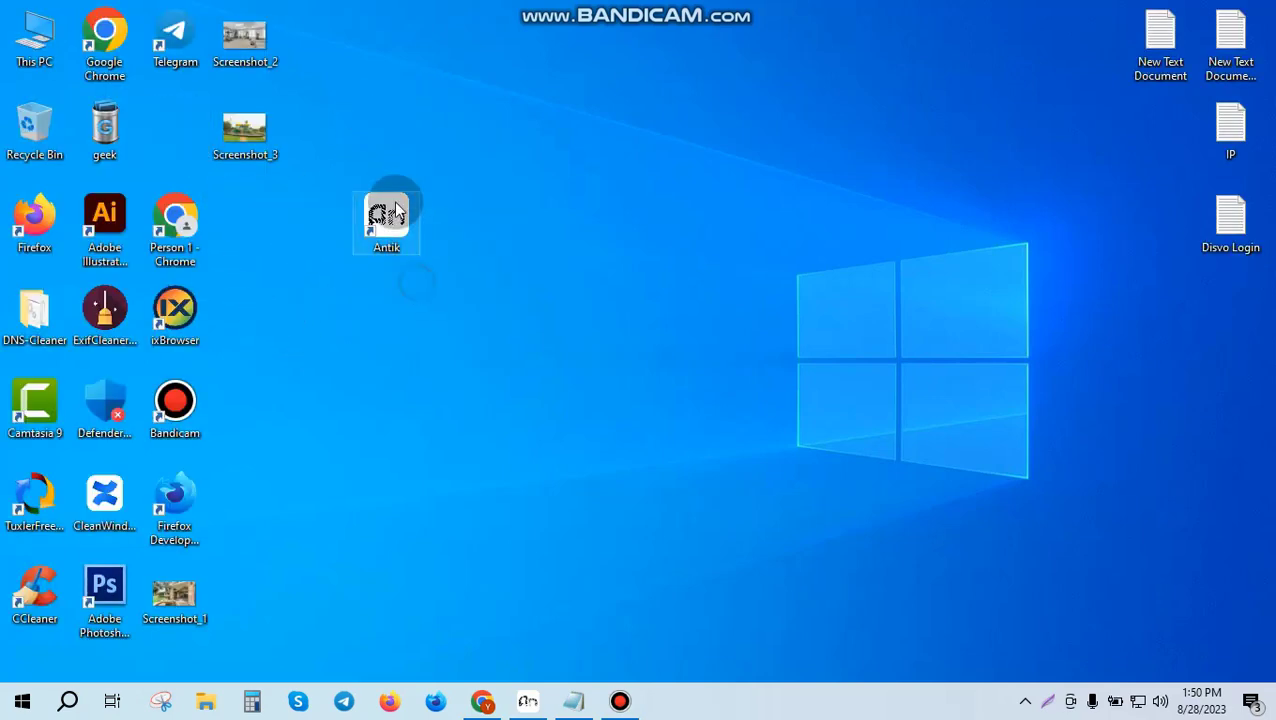
{"action": "left_click_drag", "start_coordinate": [387, 199], "coordinate": [162, 122]}
{"action": "left_click", "coordinate": [312, 209]}
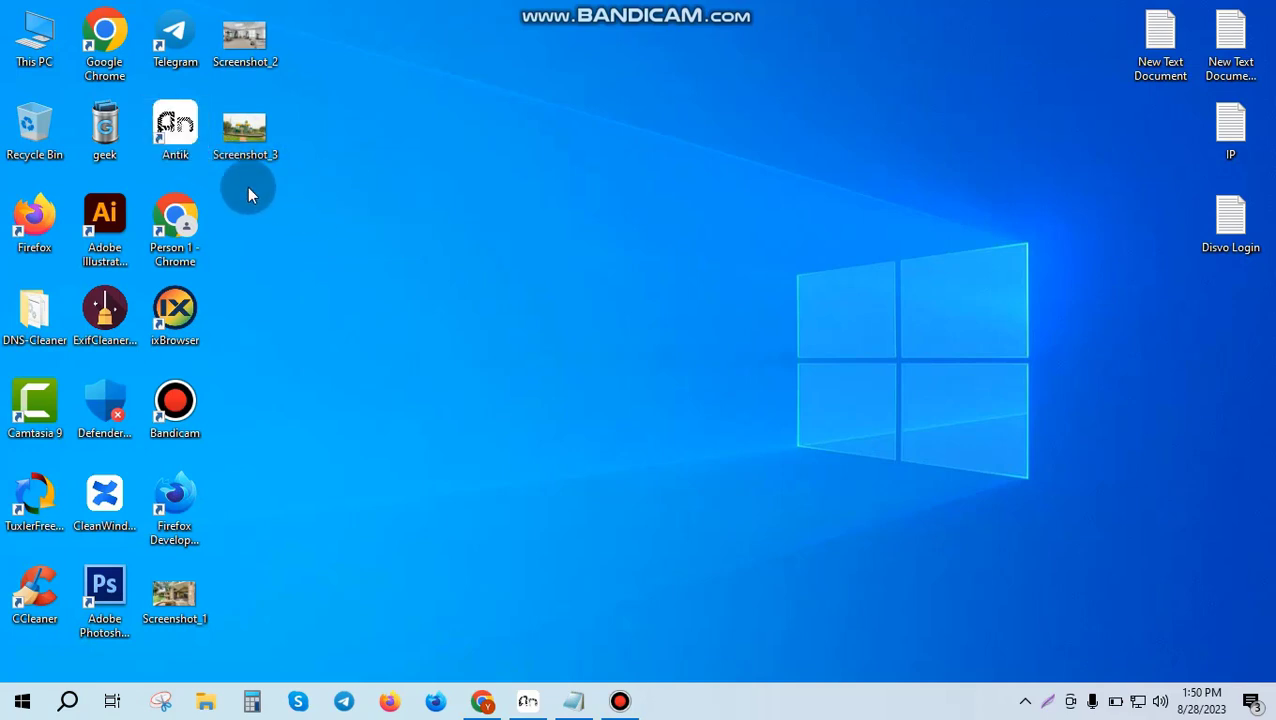
{"action": "left_click", "coordinate": [313, 333]}
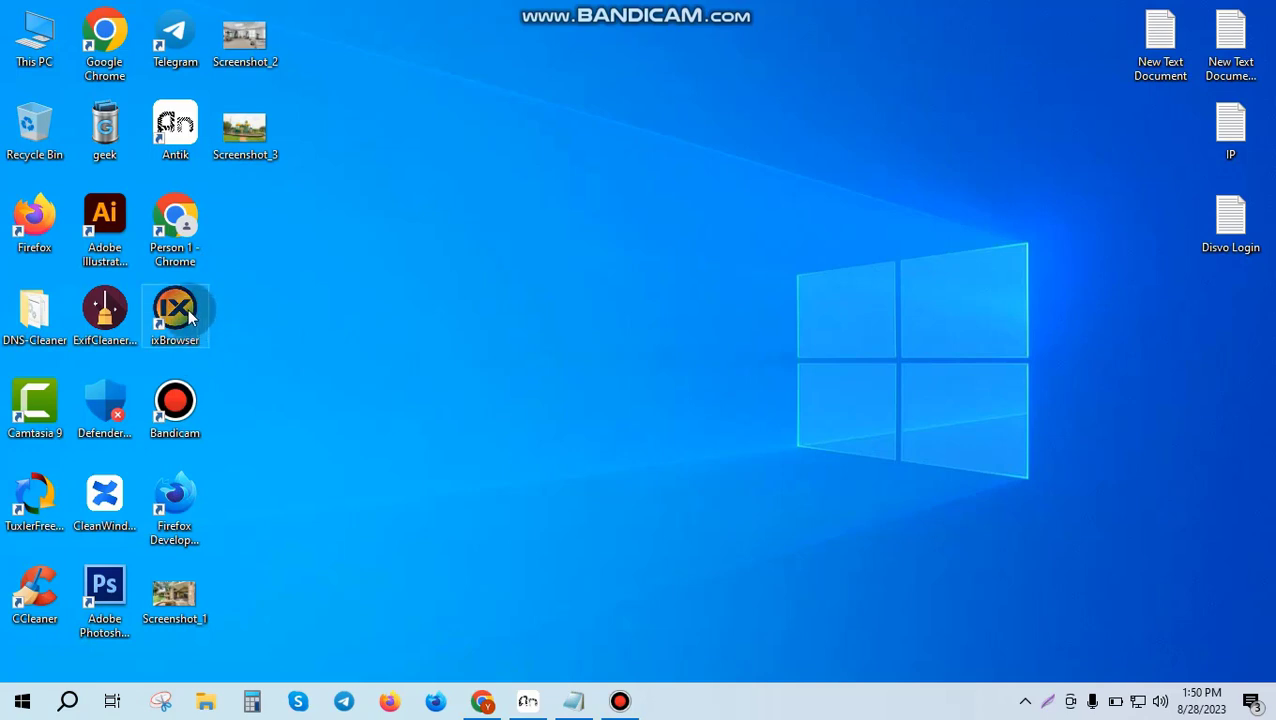
{"action": "mouse_move", "coordinate": [190, 316]}
{"action": "left_mouse_down"}
{"action": "mouse_move", "coordinate": [293, 333]}
{"action": "mouse_move", "coordinate": [178, 312]}
{"action": "left_mouse_up"}
{"action": "left_click", "coordinate": [276, 330]}
{"action": "left_click", "coordinate": [172, 120]}
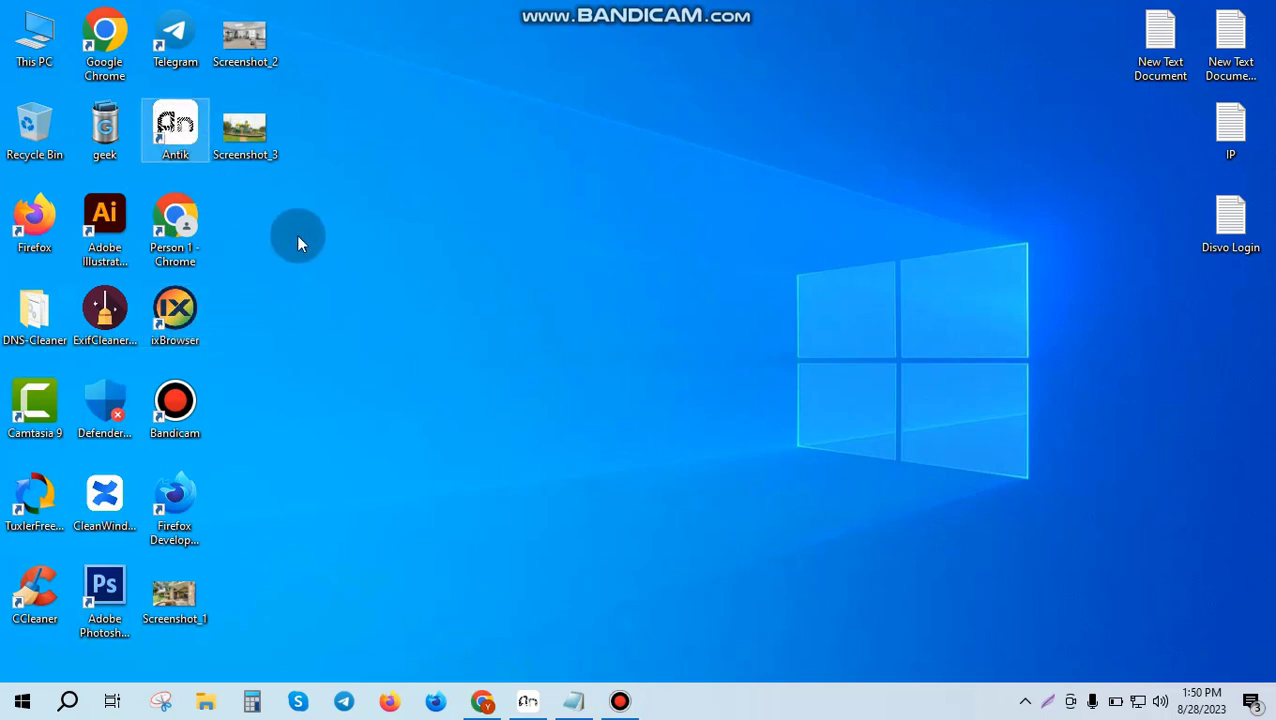
{"action": "left_click", "coordinate": [205, 308]}
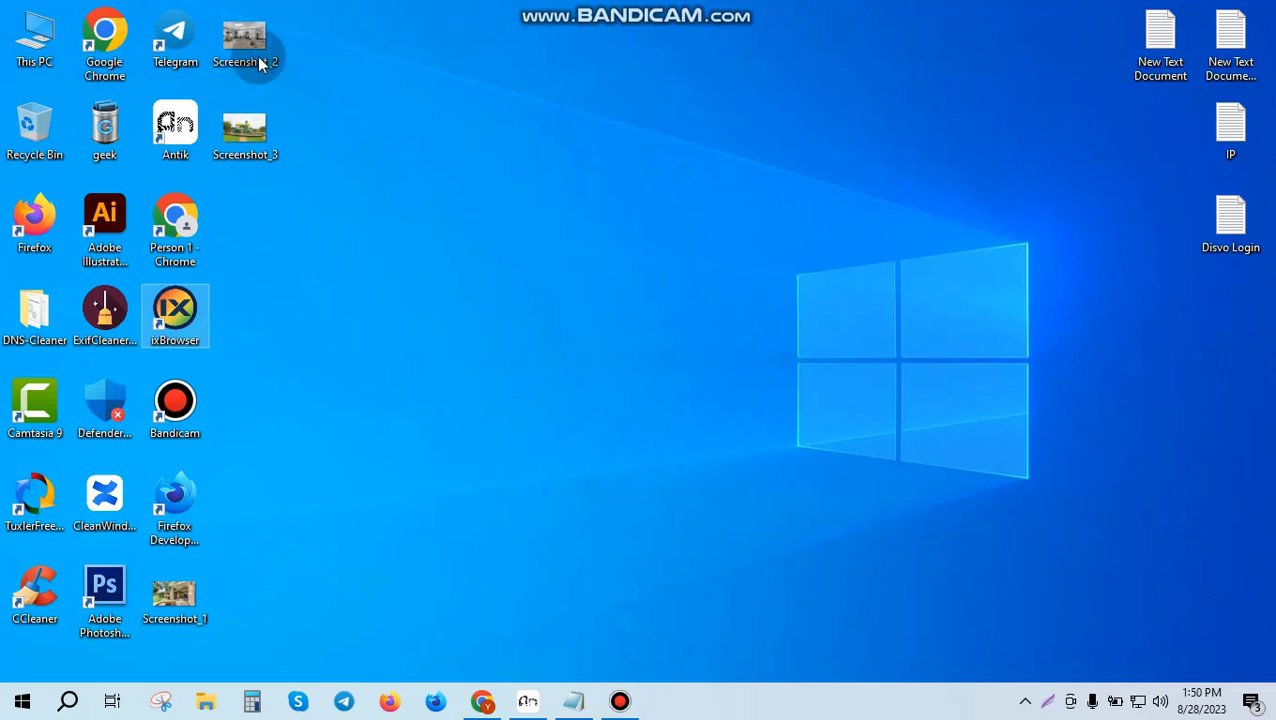
{"action": "left_click_drag", "start_coordinate": [338, 242], "coordinate": [245, 16]}
{"action": "left_click", "coordinate": [338, 92]}
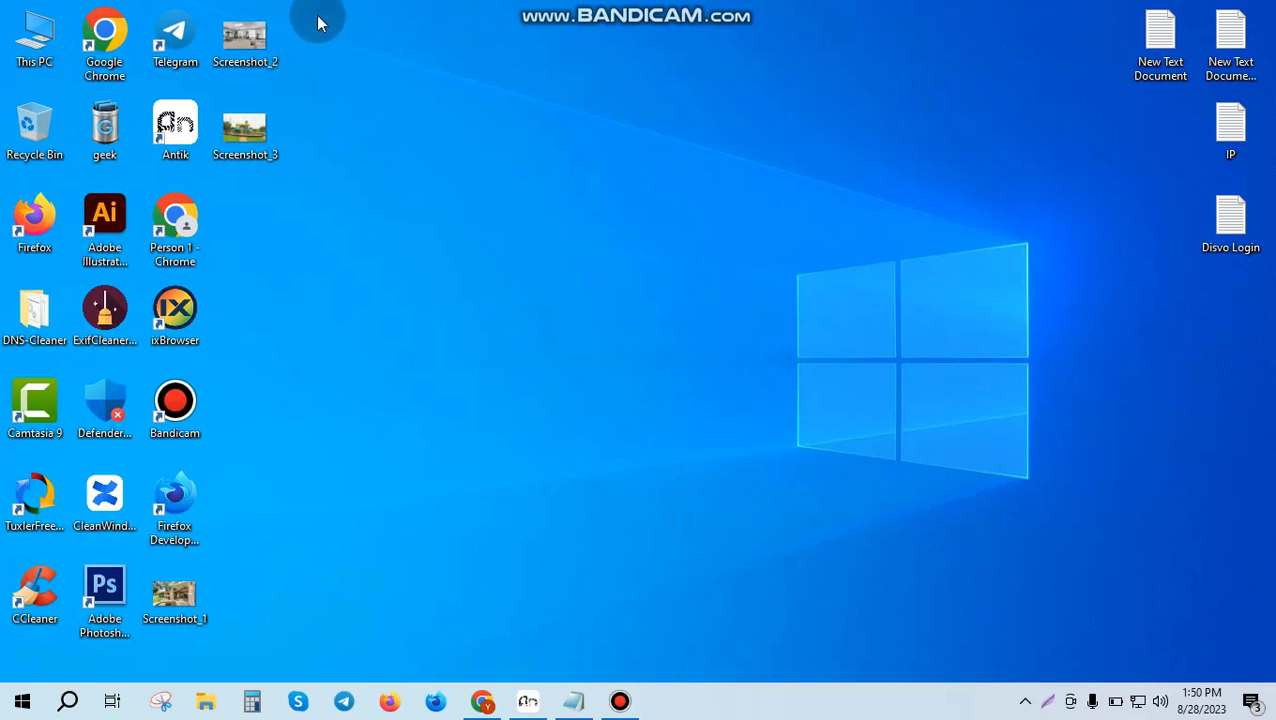
Step: Copy the proxy address 51.254.167.45:16274 from the rental notes in the open Notepad document
{"action": "left_click", "coordinate": [575, 700]}
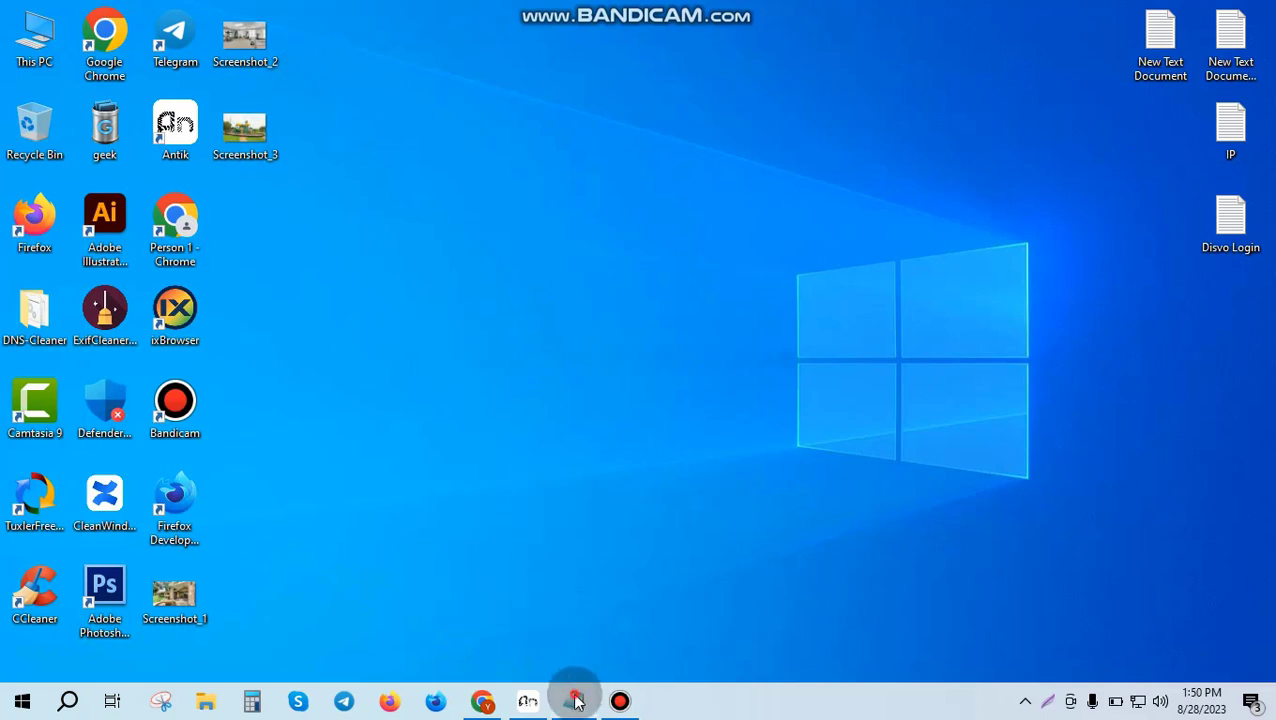
{"action": "left_click", "coordinate": [614, 280]}
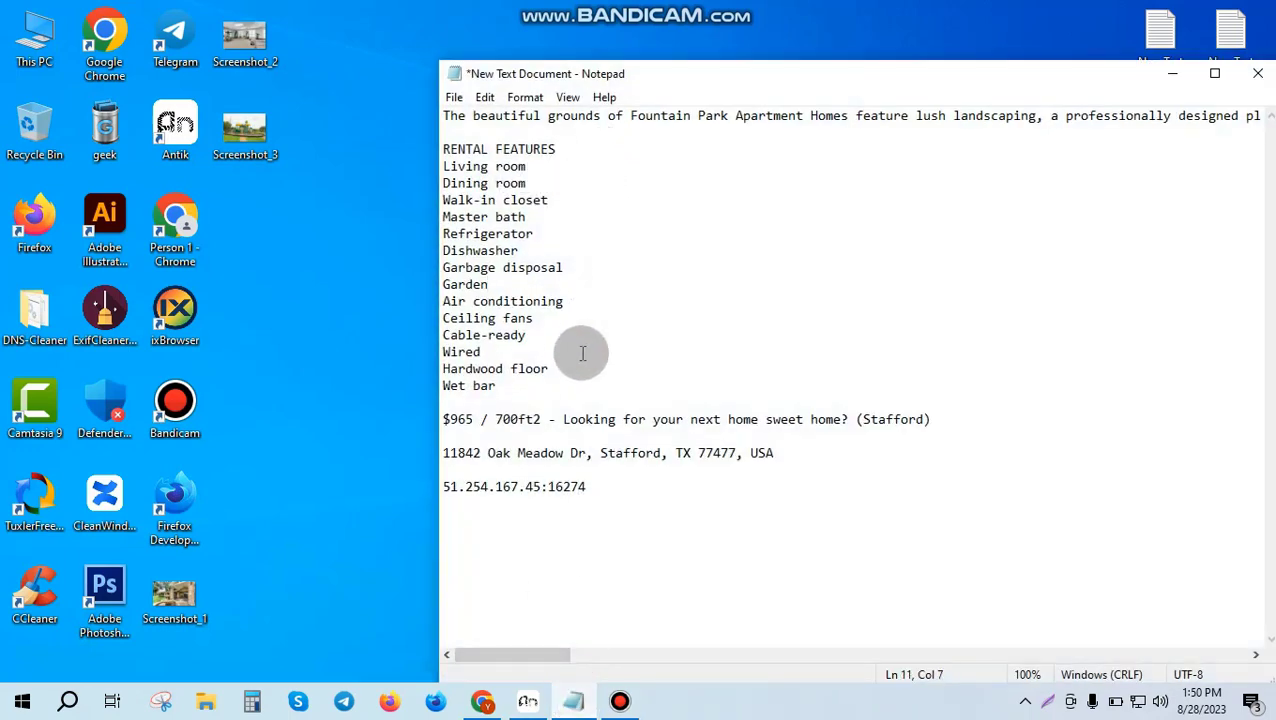
{"action": "left_click_drag", "start_coordinate": [582, 364], "coordinate": [510, 200]}
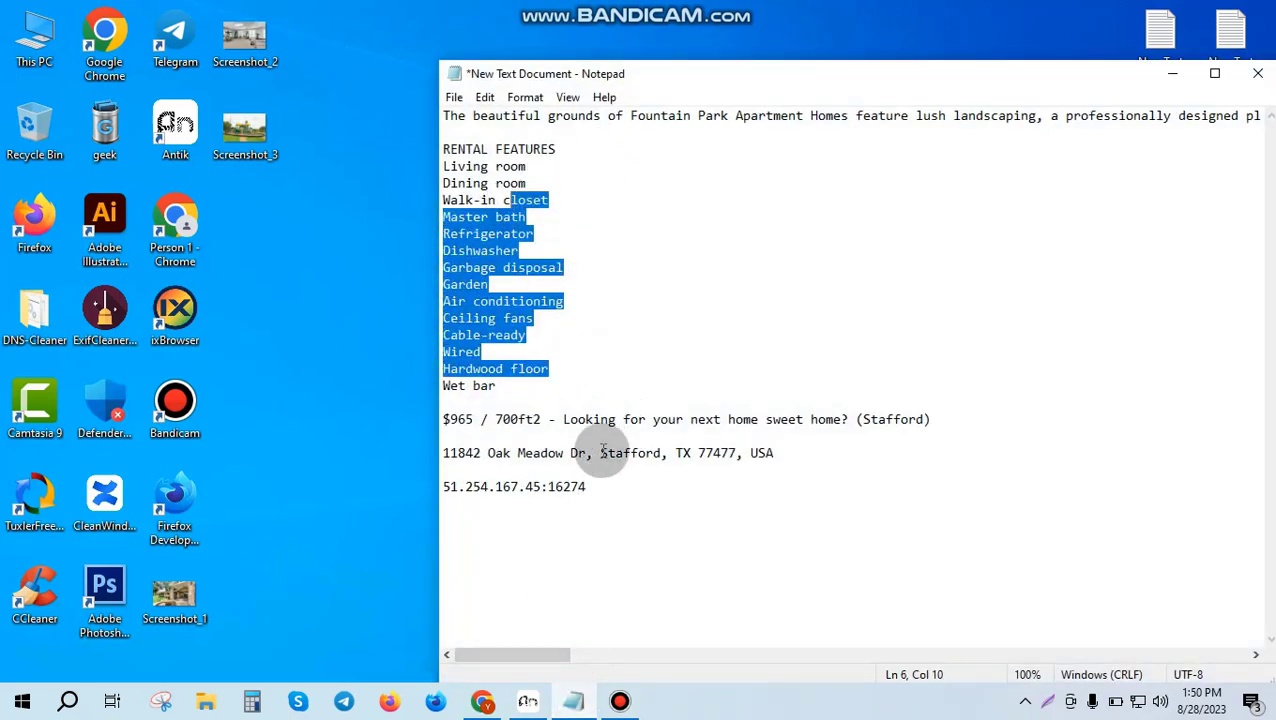
{"action": "left_click", "coordinate": [598, 521]}
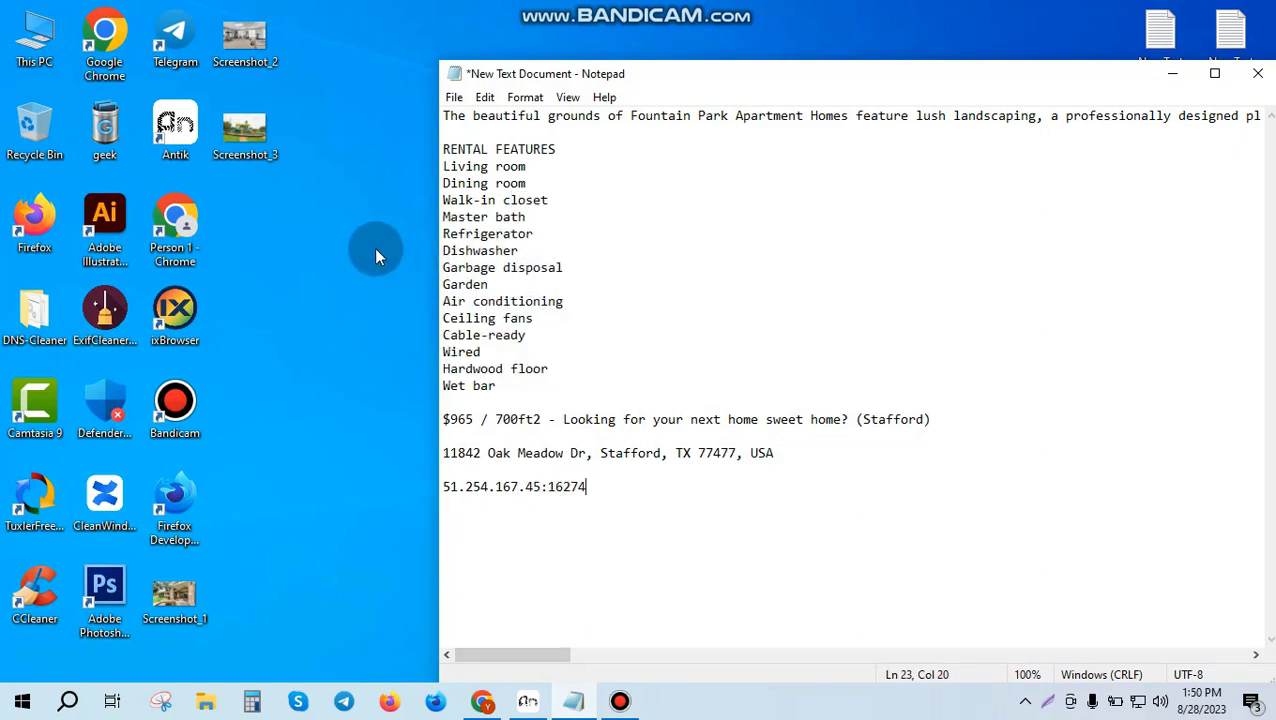
{"action": "left_click_drag", "start_coordinate": [604, 484], "coordinate": [396, 500]}
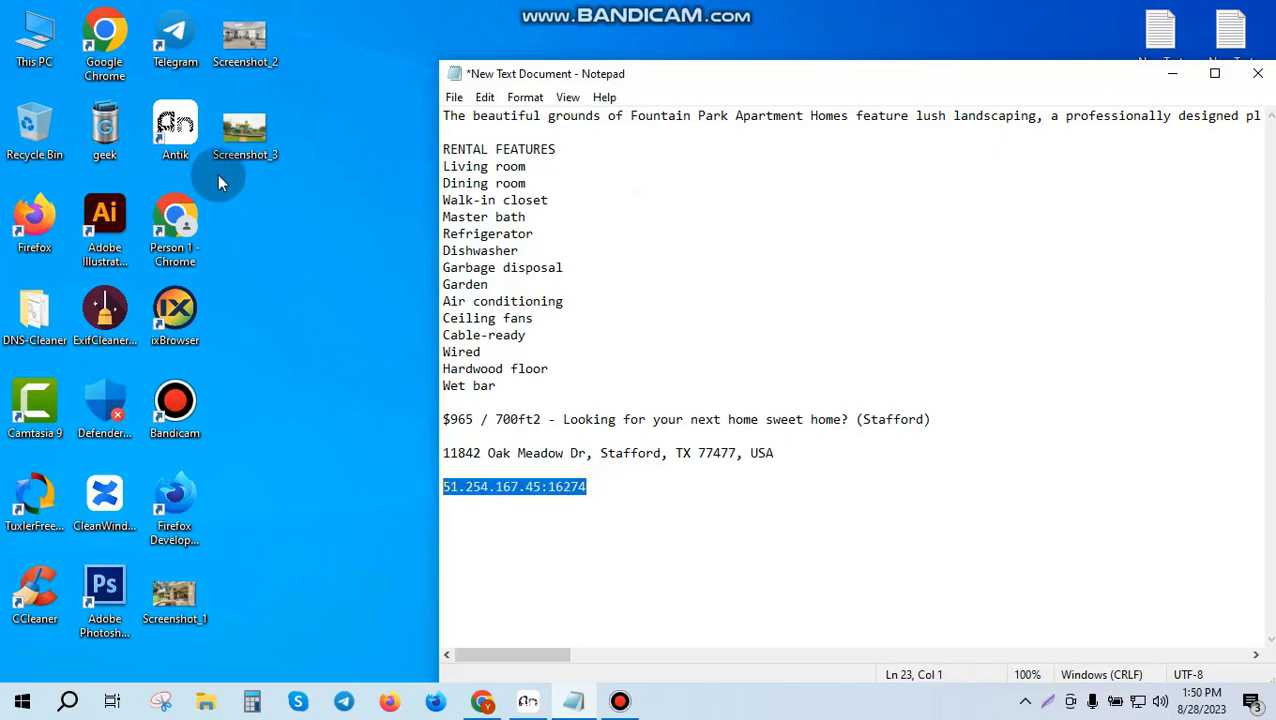
Step: Switch to Antik Browser and start a new profile named 001 from the profiles list
{"action": "left_click", "coordinate": [527, 701]}
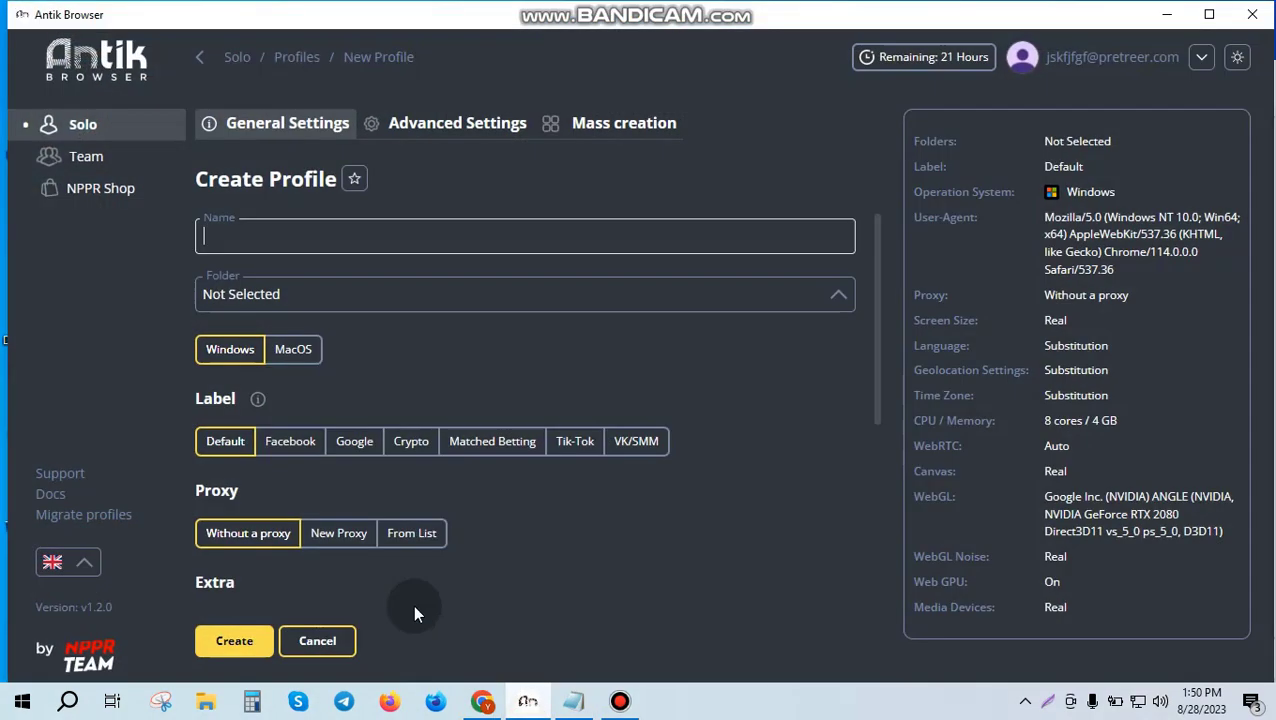
{"action": "left_click", "coordinate": [202, 60]}
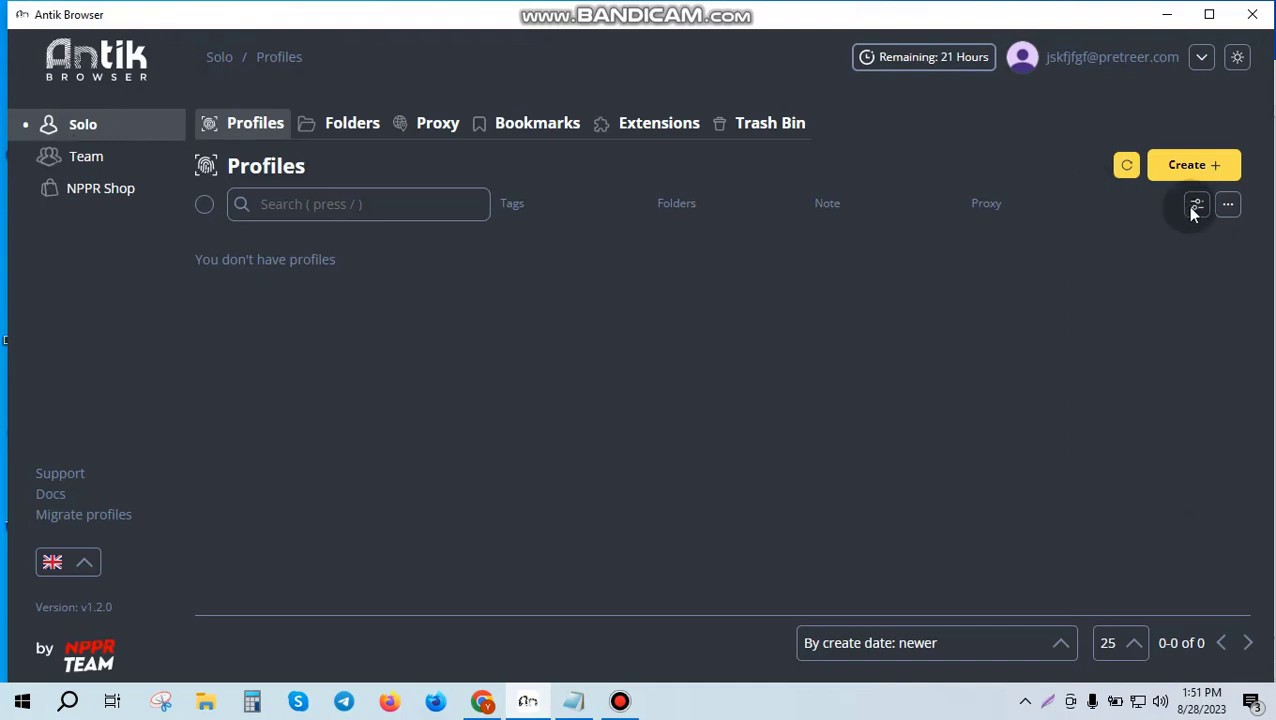
{"action": "left_click", "coordinate": [1183, 167]}
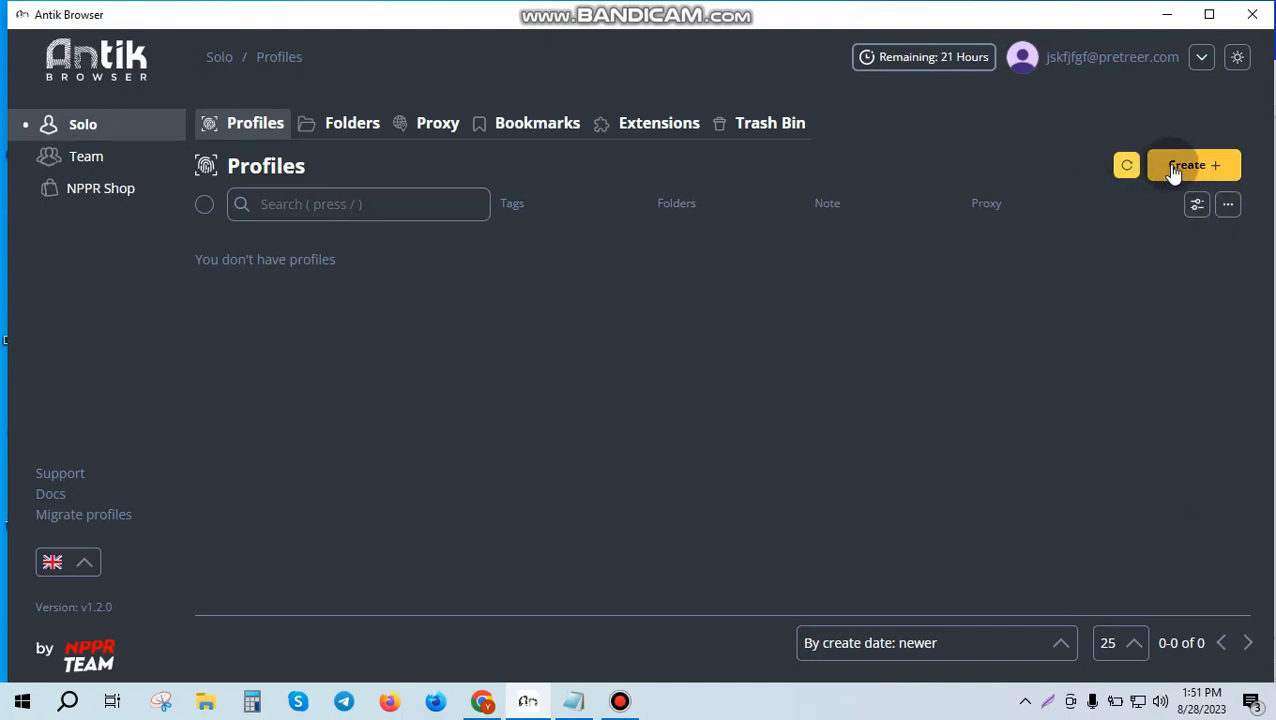
{"action": "left_click", "coordinate": [372, 230]}
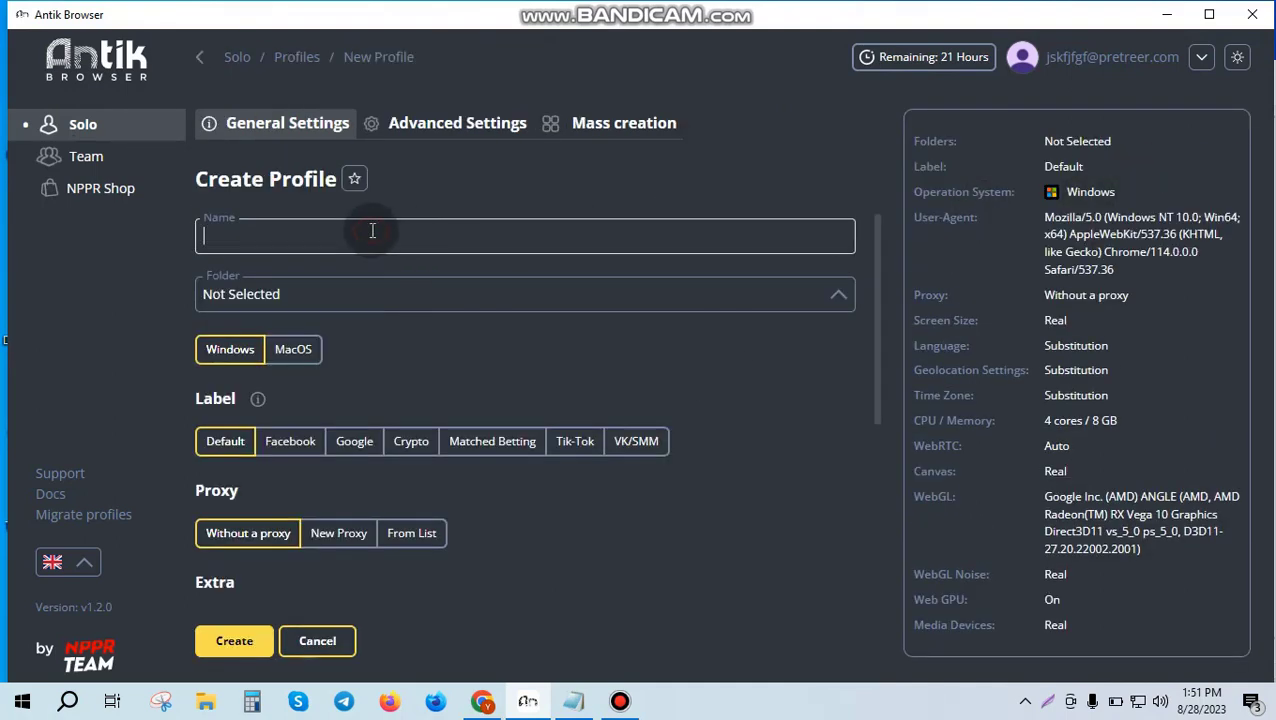
{"action": "type", "text": "001"}
Step: Choose a new proxy for the profile and copy the socks5:// prefix from the supported proxy formats
{"action": "scroll", "coordinate": [350, 300], "scroll_direction": "down", "scroll_amount": 2}
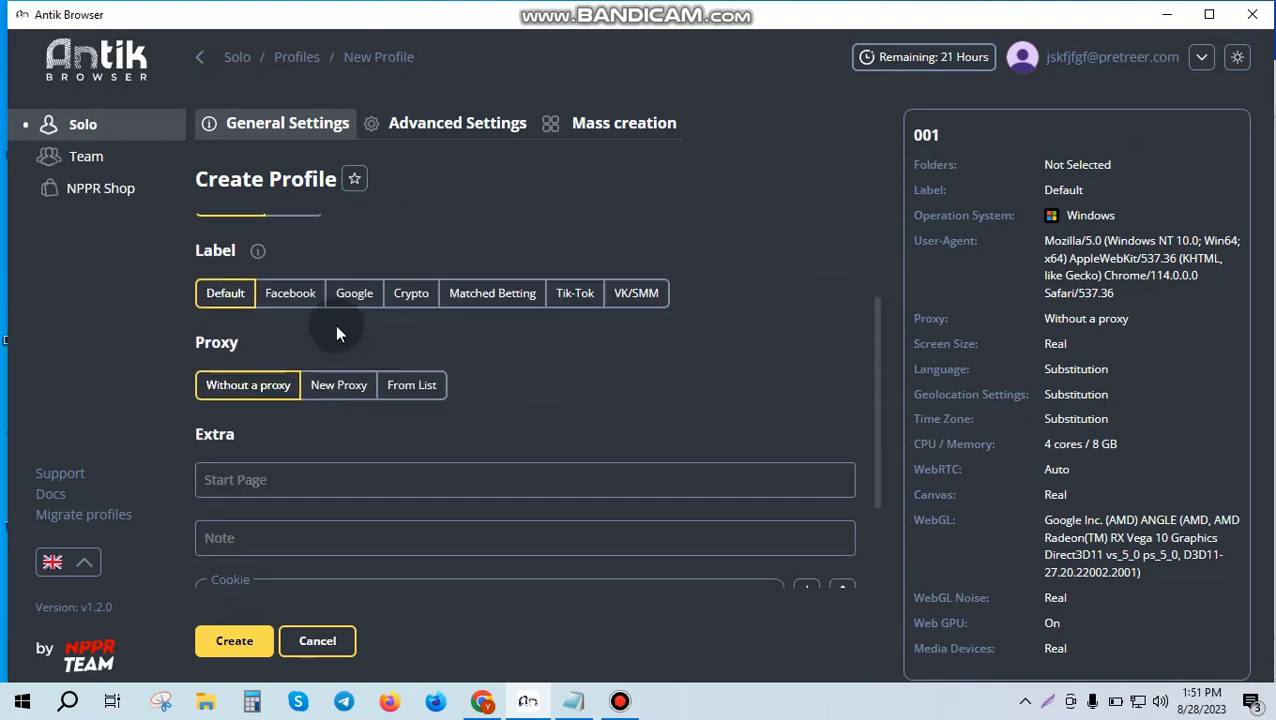
{"action": "left_click", "coordinate": [344, 347]}
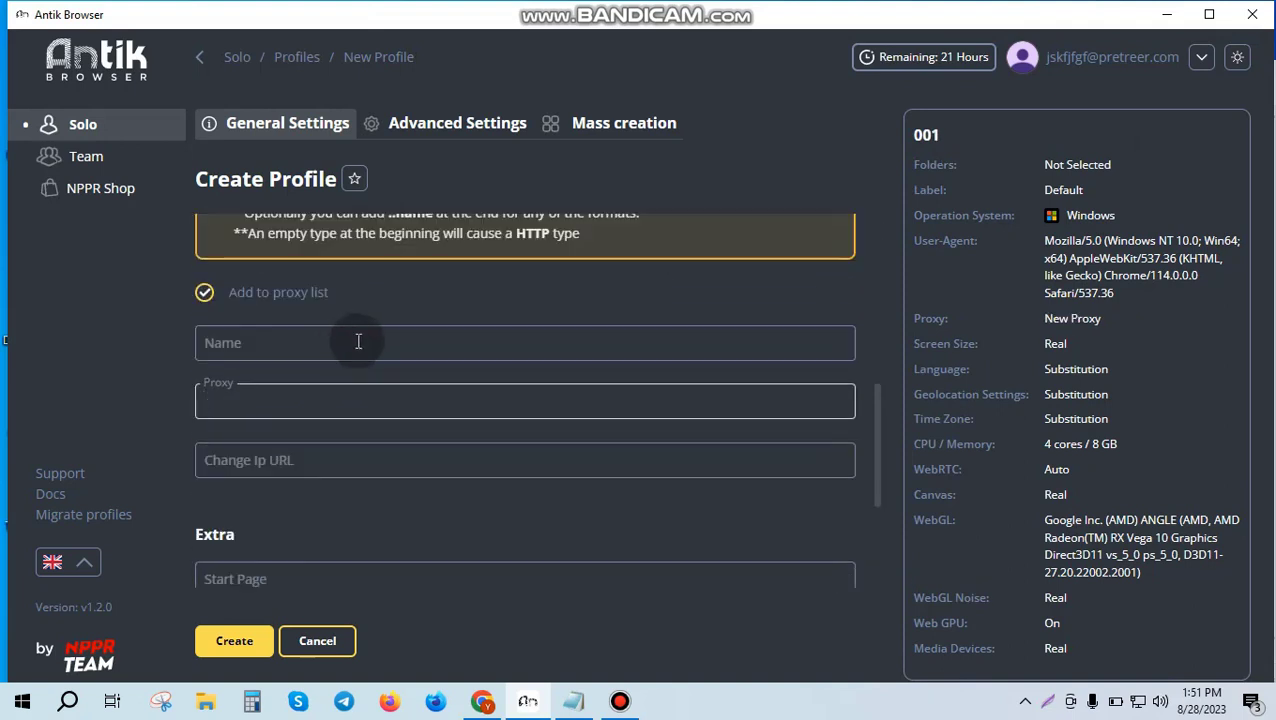
{"action": "scroll", "coordinate": [324, 420], "scroll_direction": "up", "scroll_amount": 2}
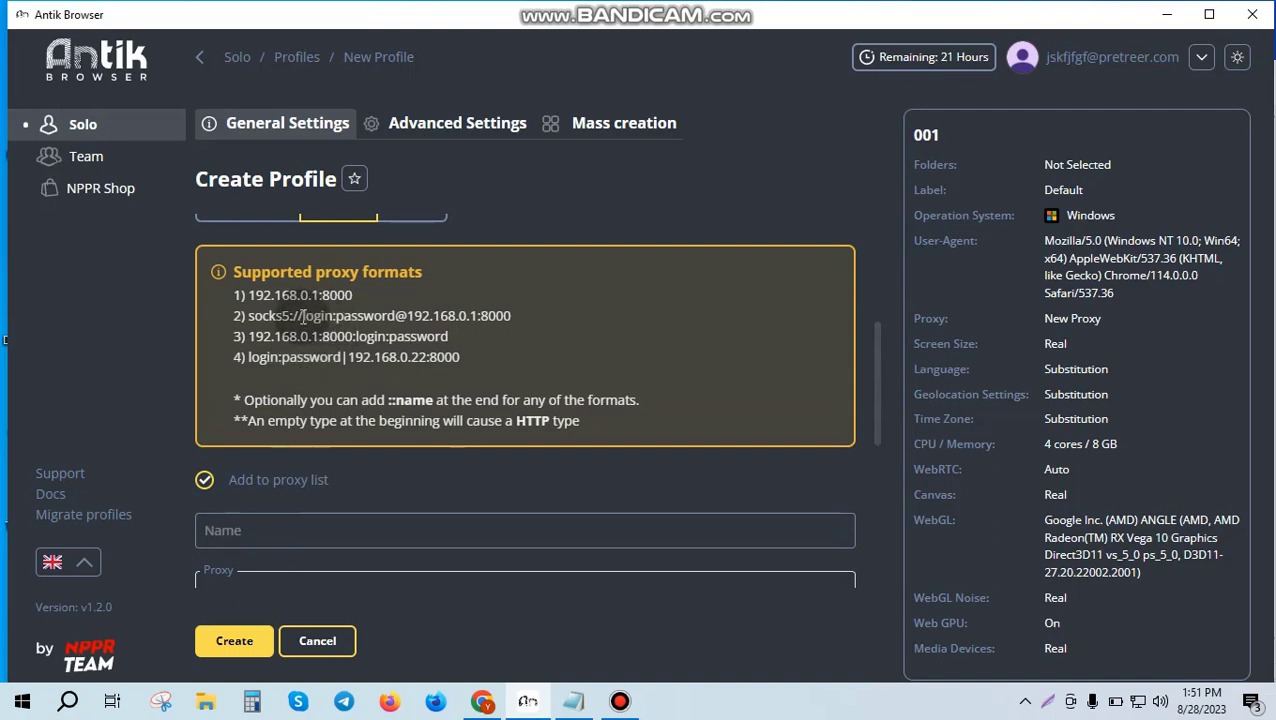
{"action": "mouse_move", "coordinate": [303, 316]}
{"action": "left_mouse_down"}
{"action": "mouse_move", "coordinate": [249, 316]}
{"action": "mouse_move", "coordinate": [335, 318]}
{"action": "mouse_move", "coordinate": [305, 318]}
{"action": "left_mouse_up"}
{"action": "key", "text": "ctrl+c"}
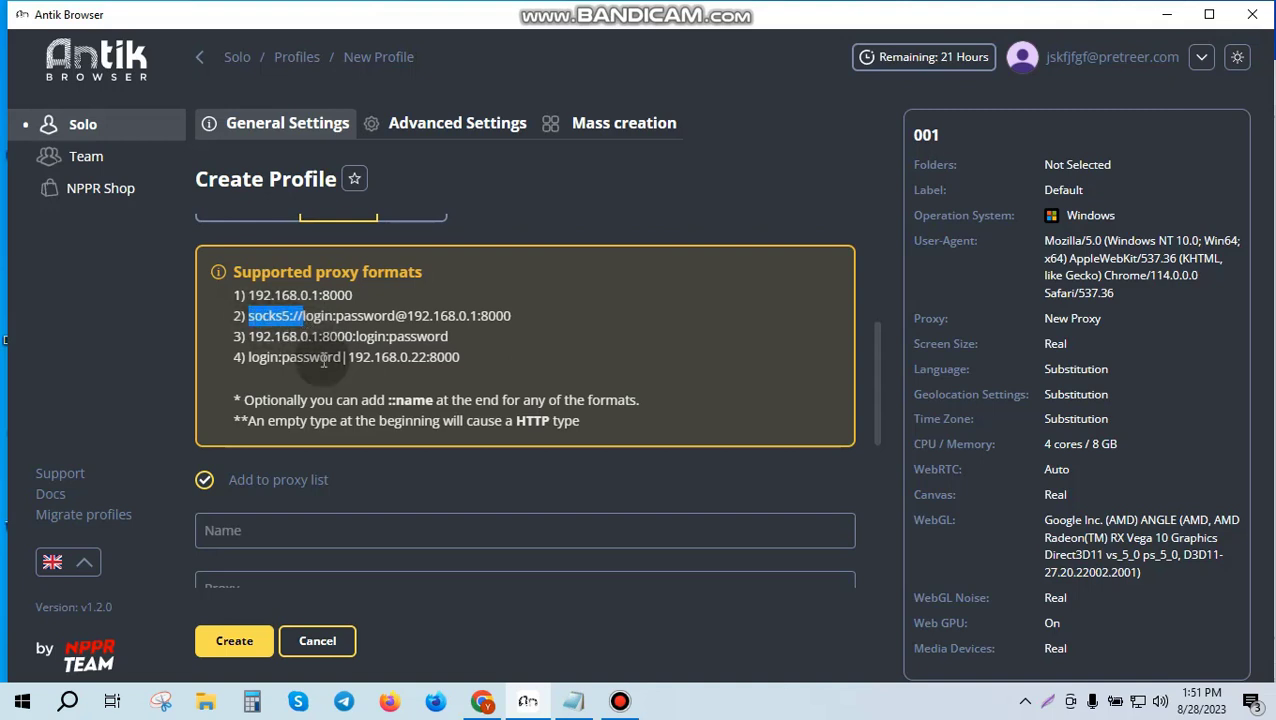
Step: Set the profile's proxy to socks5://51.254.167.45:16274 using the copied prefix and address
{"action": "scroll", "coordinate": [313, 368], "scroll_direction": "down", "scroll_amount": 2}
{"action": "left_click", "coordinate": [254, 402]}
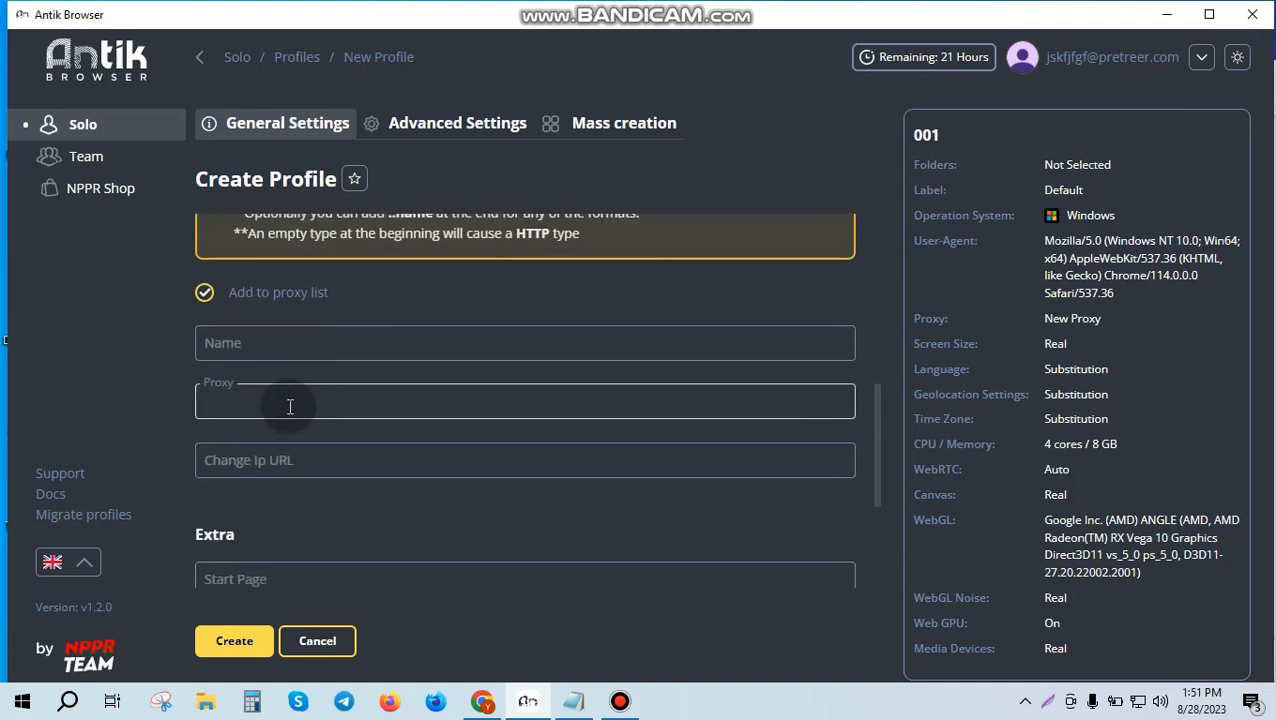
{"action": "key", "text": "ctrl+v"}
{"action": "key", "text": "super+v"}
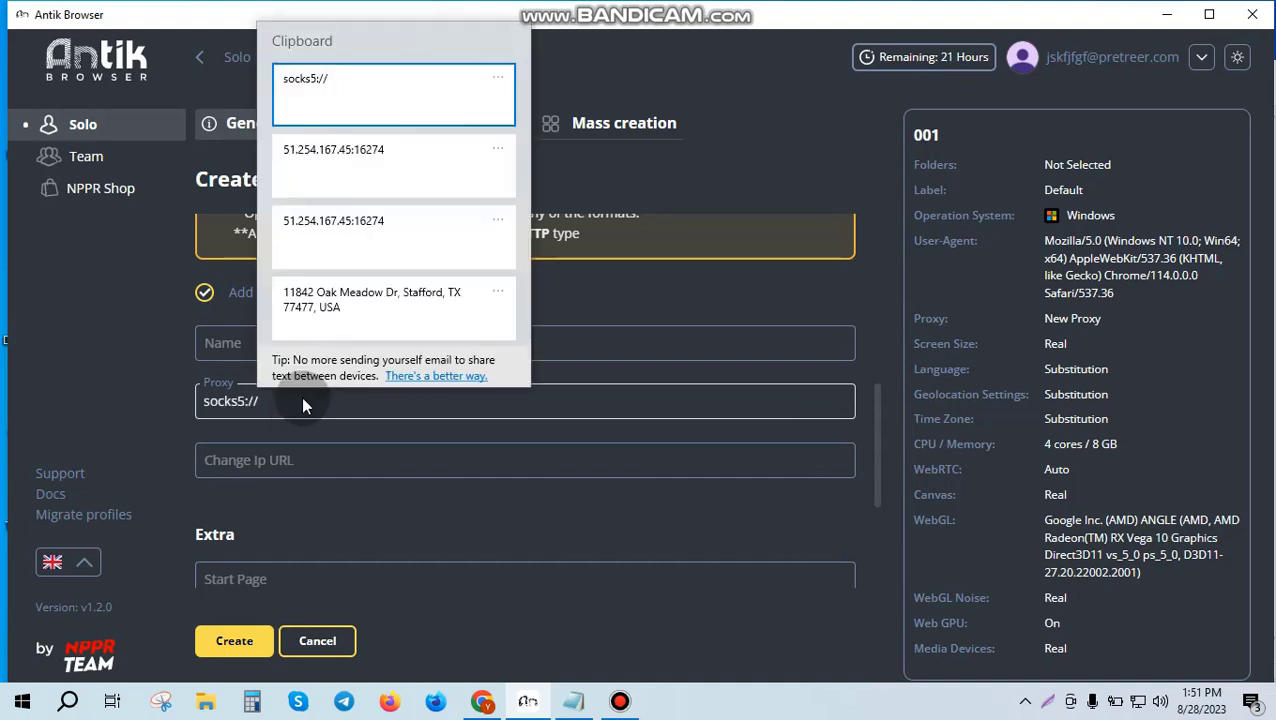
{"action": "left_click", "coordinate": [375, 170]}
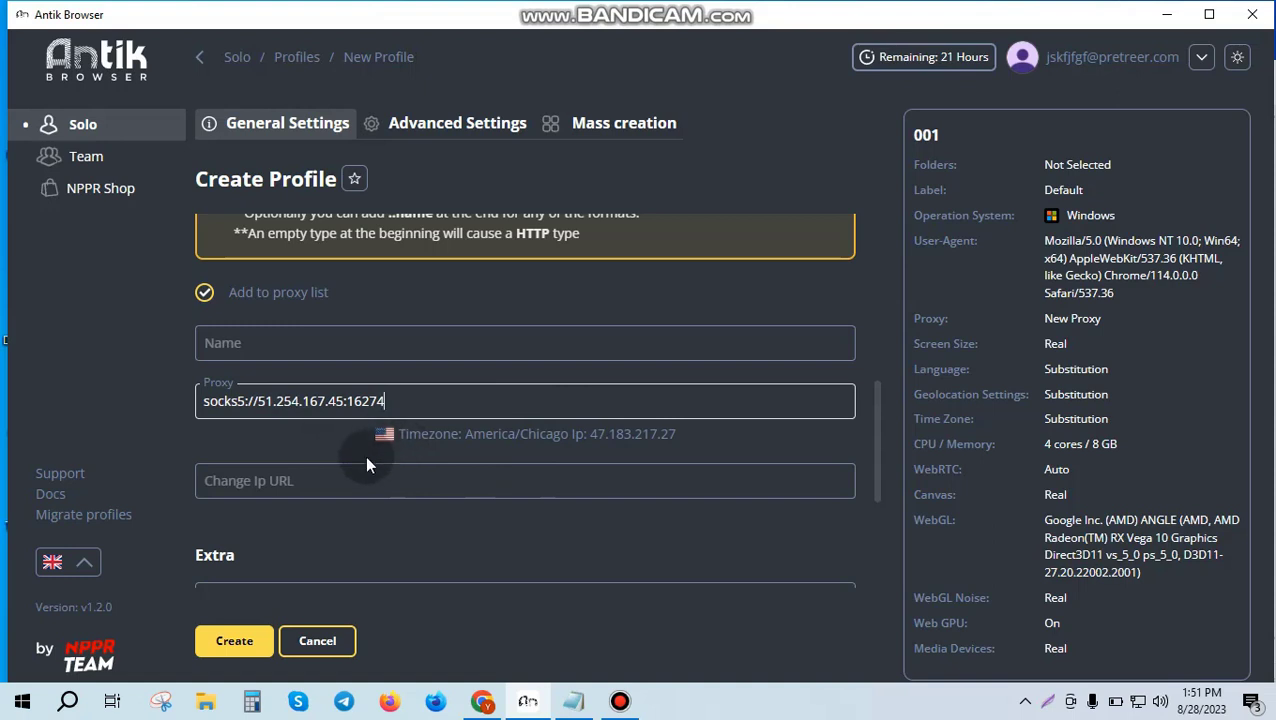
Step: Create profile 001 and run a check of its proxy in the profiles list
{"action": "left_click", "coordinate": [245, 640]}
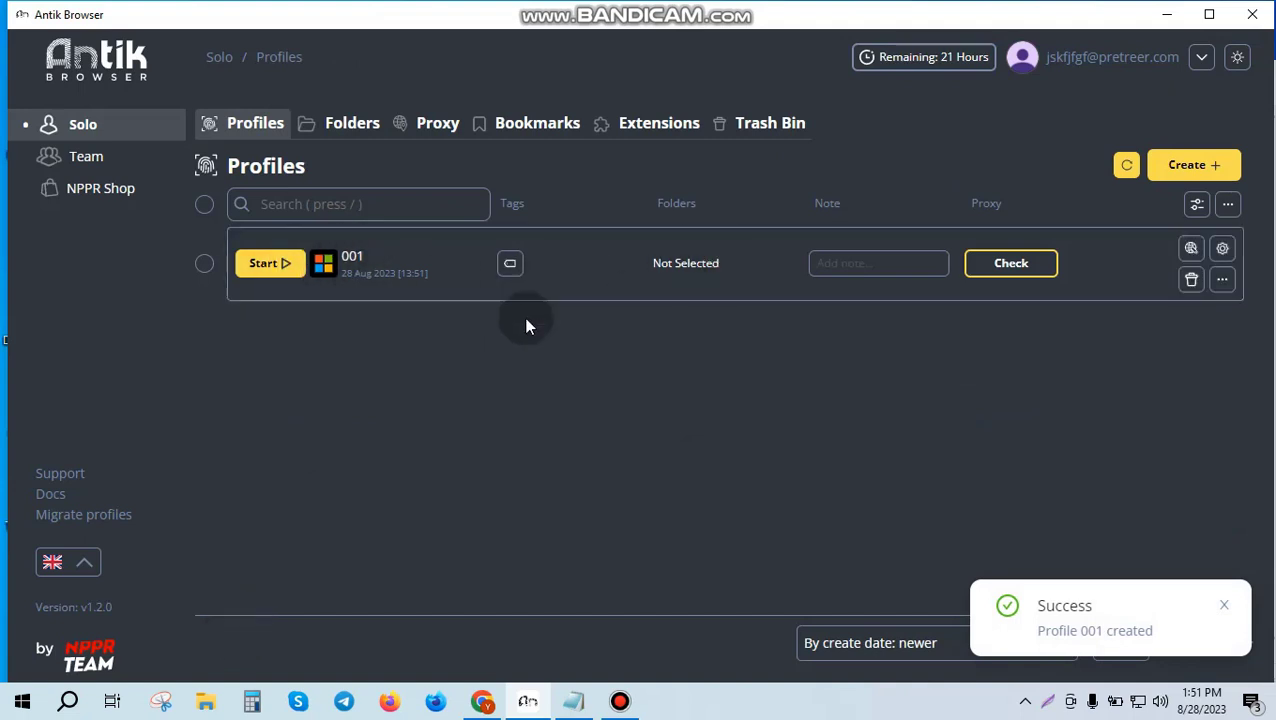
{"action": "mouse_move", "coordinate": [1186, 253]}
{"action": "left_click", "coordinate": [1005, 266]}
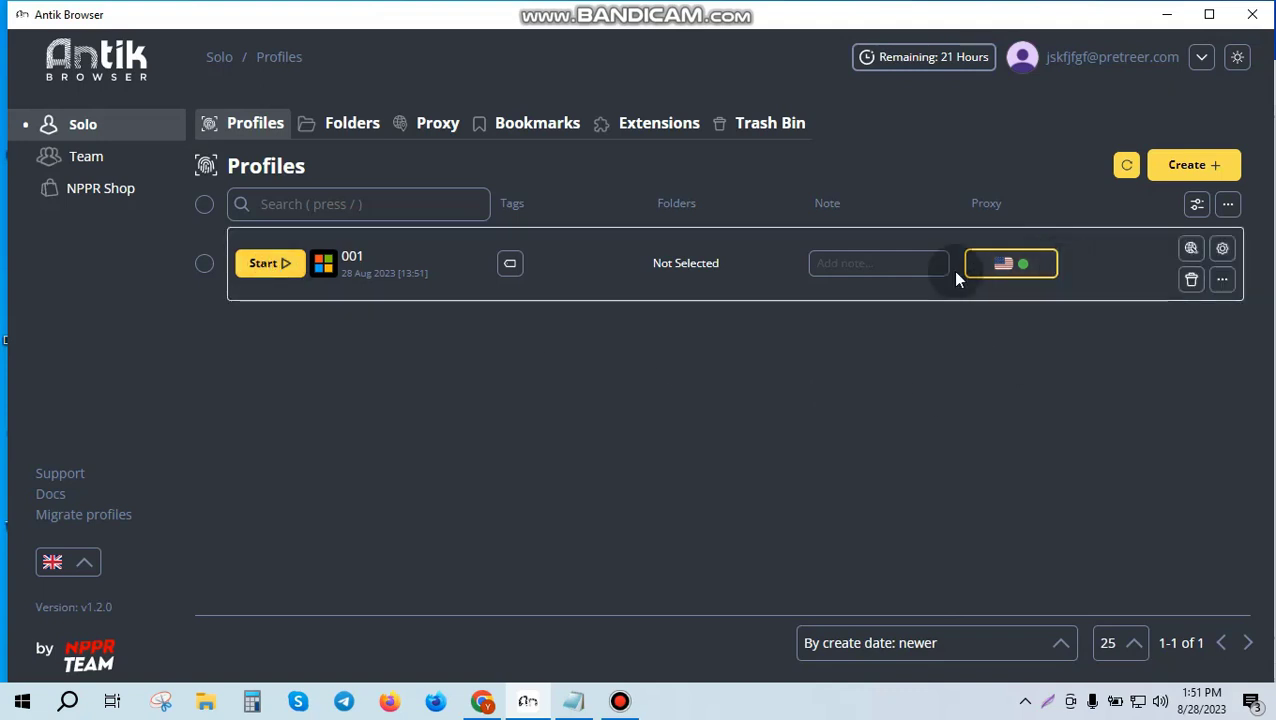
Step: Launch profile 001 in a maximized browser window and go to cl.com
{"action": "left_click", "coordinate": [282, 265]}
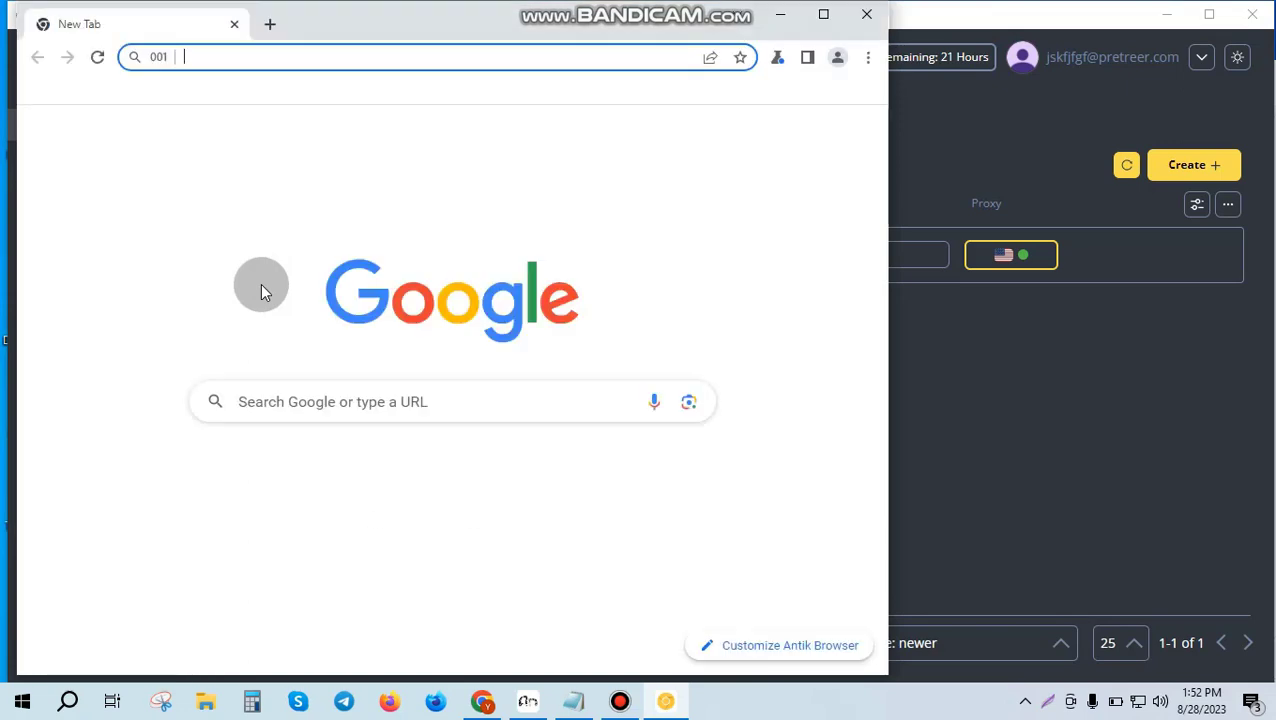
{"action": "left_click", "coordinate": [822, 14]}
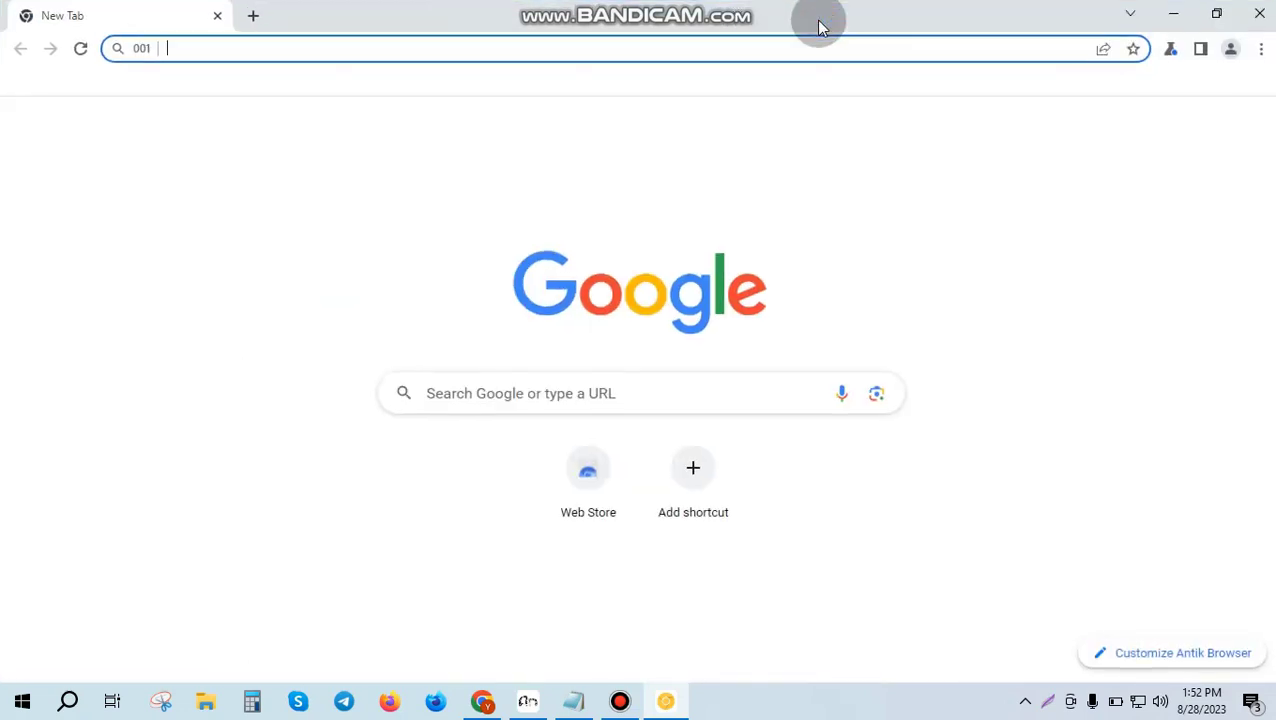
{"action": "type", "text": "cl.com"}
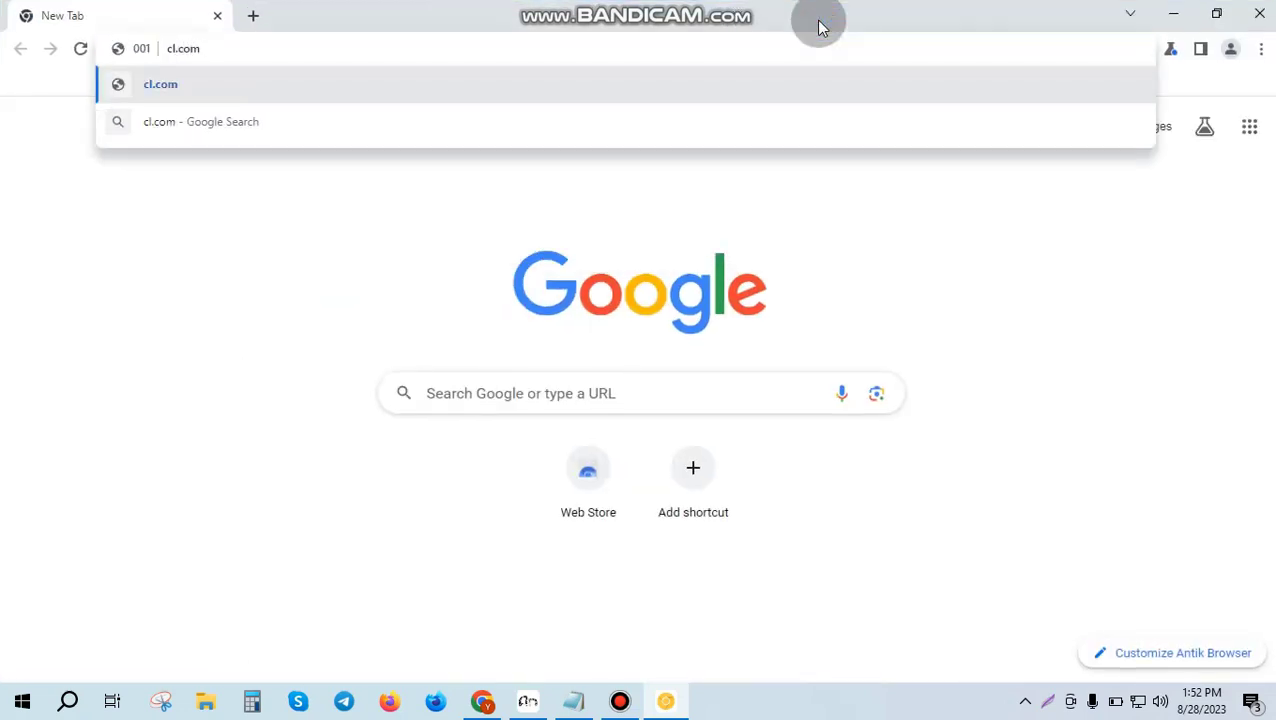
{"action": "key", "text": "Return"}
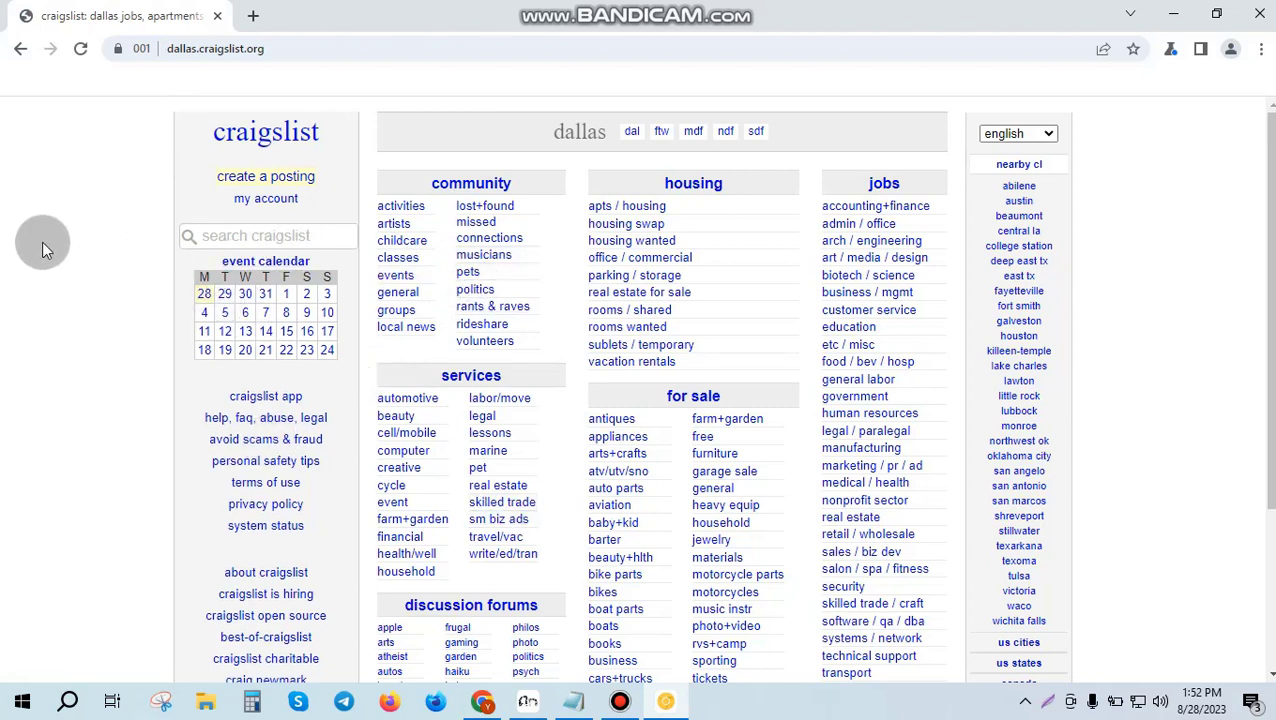
Step: Start a new posting on the Dallas craigslist site and choose fort worth as its location
{"action": "left_click", "coordinate": [255, 178]}
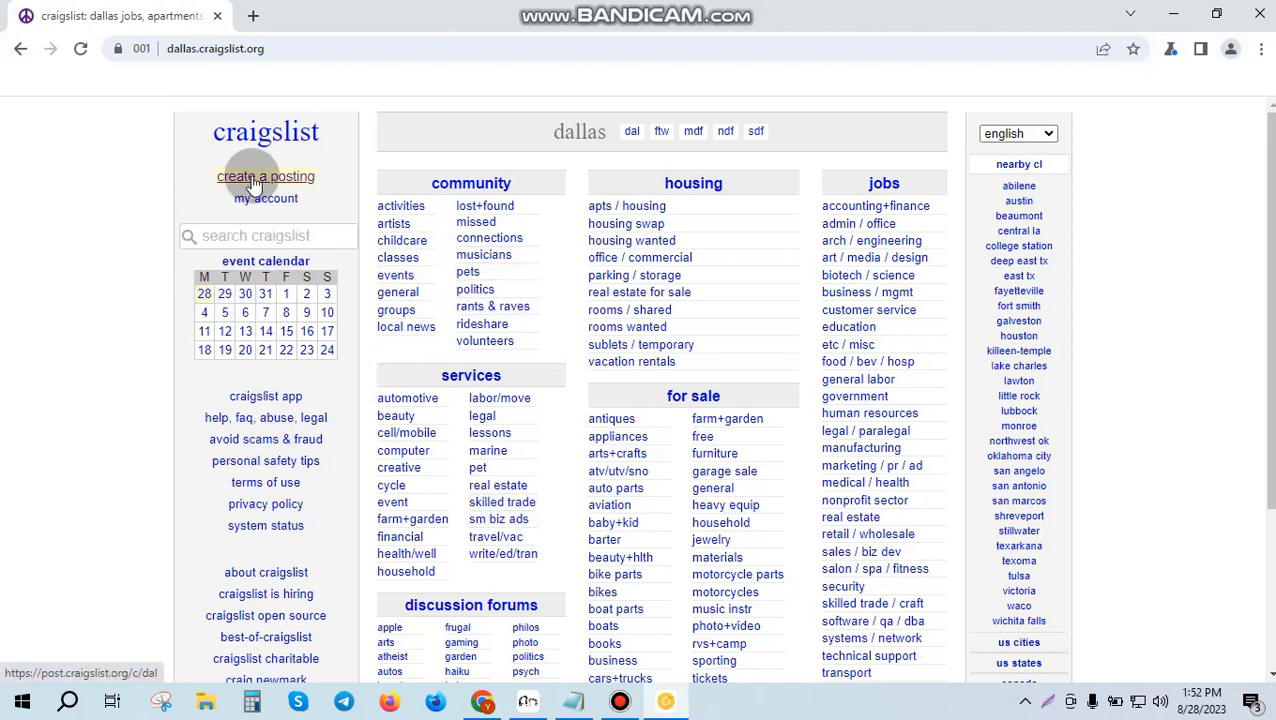
{"action": "left_click", "coordinate": [298, 175]}
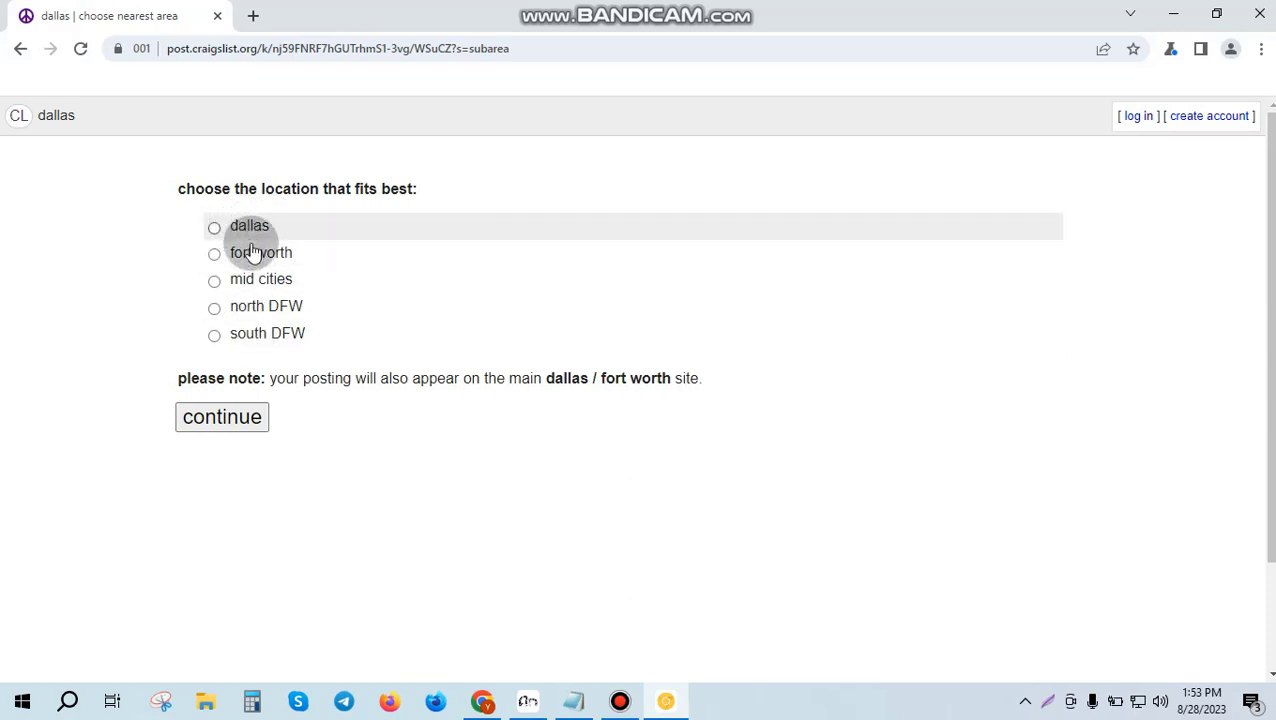
{"action": "left_click", "coordinate": [250, 254]}
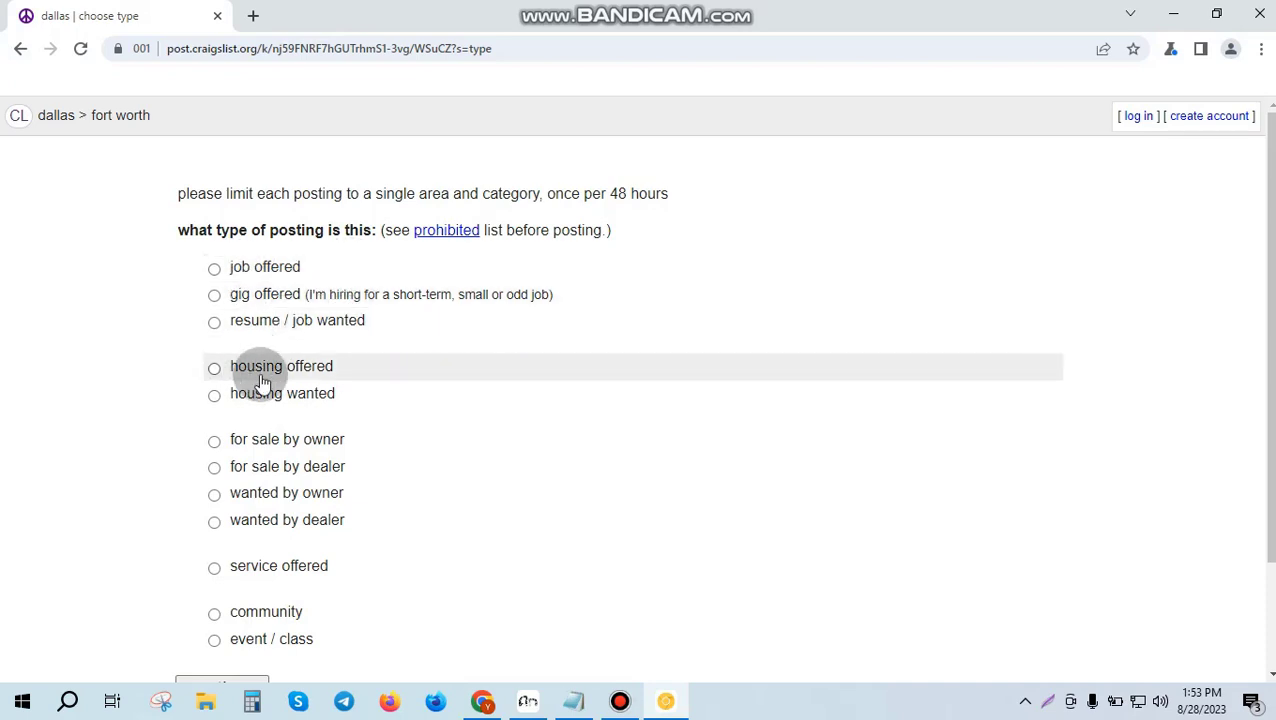
{"action": "scroll", "coordinate": [270, 385], "scroll_direction": "down", "scroll_amount": 1}
{"action": "scroll", "coordinate": [277, 387], "scroll_direction": "down", "scroll_amount": 1}
{"action": "scroll", "coordinate": [162, 322], "scroll_direction": "up", "scroll_amount": 2}
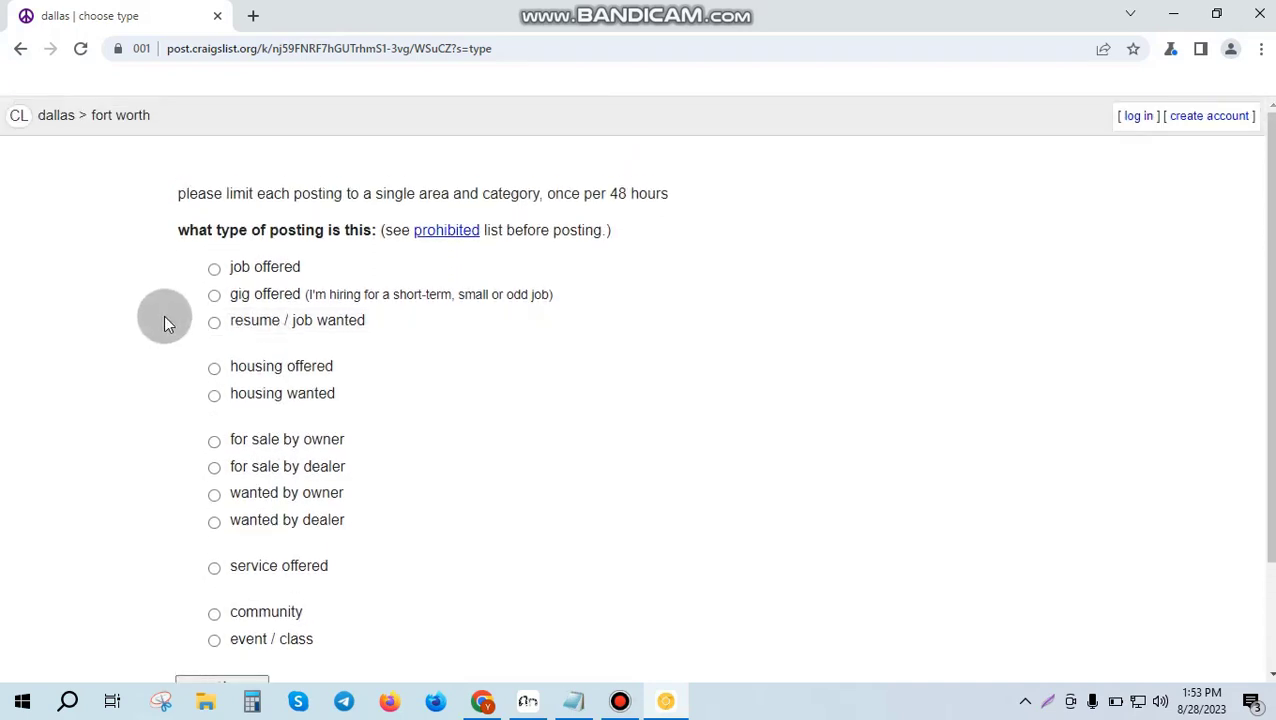
Step: Set the posting type to housing offered and its category to apartments / housing for rent
{"action": "left_click", "coordinate": [234, 374]}
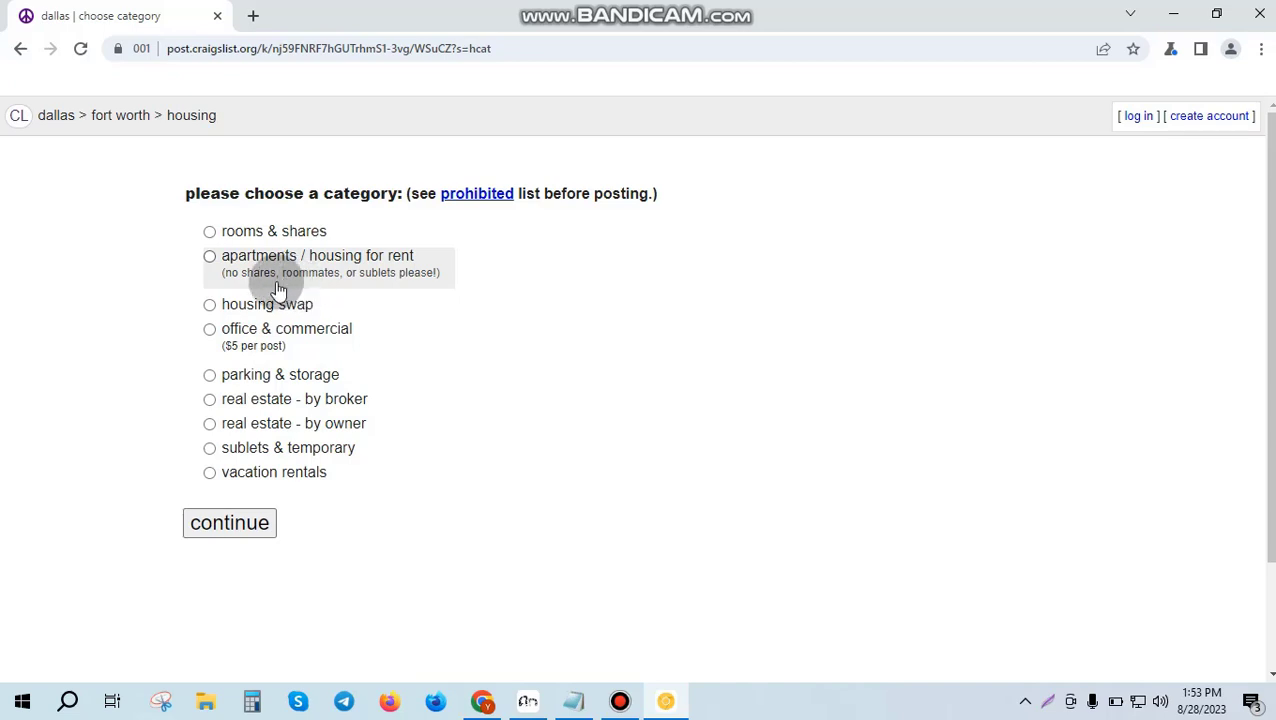
{"action": "left_click", "coordinate": [210, 257]}
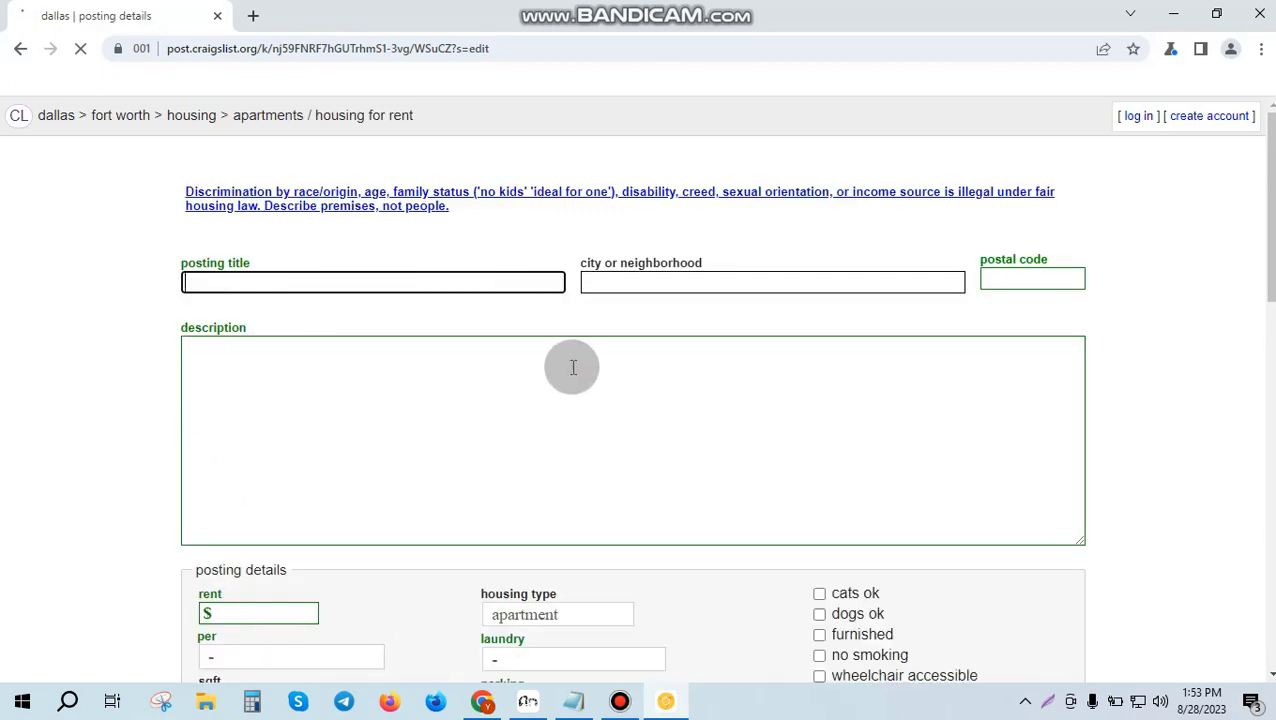
Step: Copy the line "$965 / 700ft2 - Looking for your next home sweet home? (Stafford)" from the Notepad document into the posting title
{"action": "scroll", "coordinate": [569, 376], "scroll_direction": "down", "scroll_amount": 1}
{"action": "scroll", "coordinate": [569, 376], "scroll_direction": "down", "scroll_amount": 3}
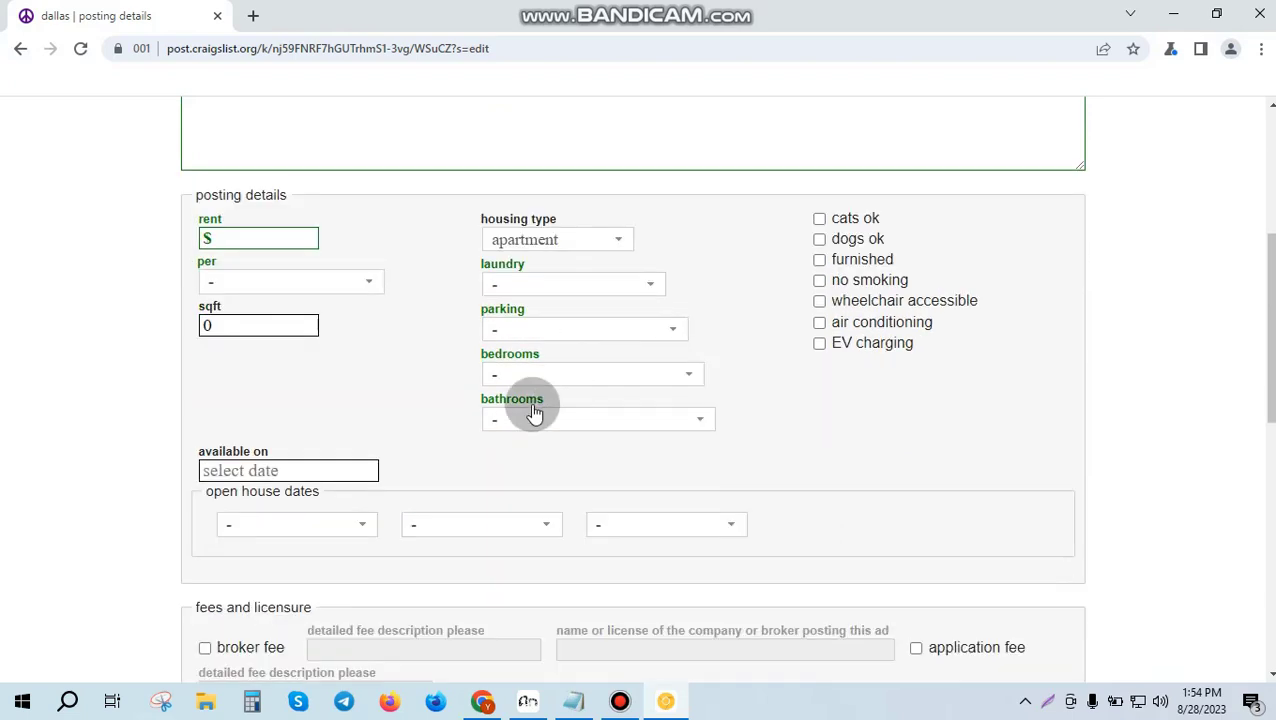
{"action": "scroll", "coordinate": [503, 396], "scroll_direction": "up", "scroll_amount": 2}
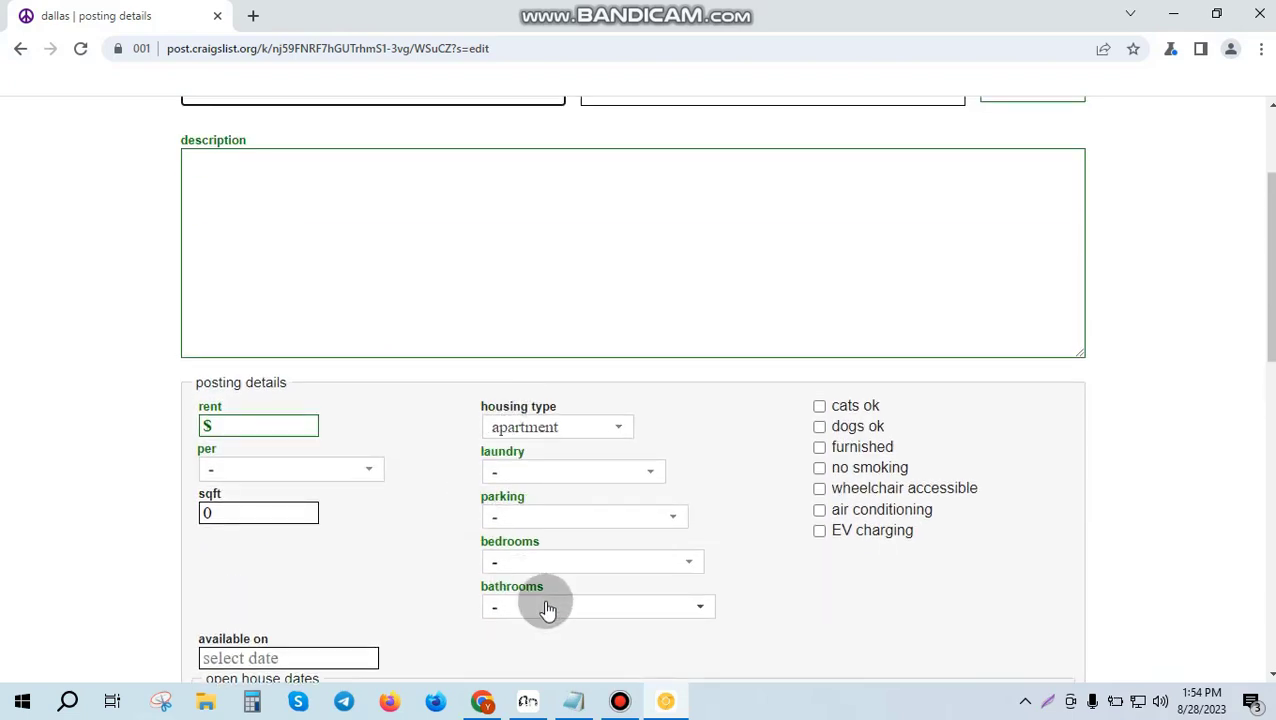
{"action": "left_click", "coordinate": [570, 702]}
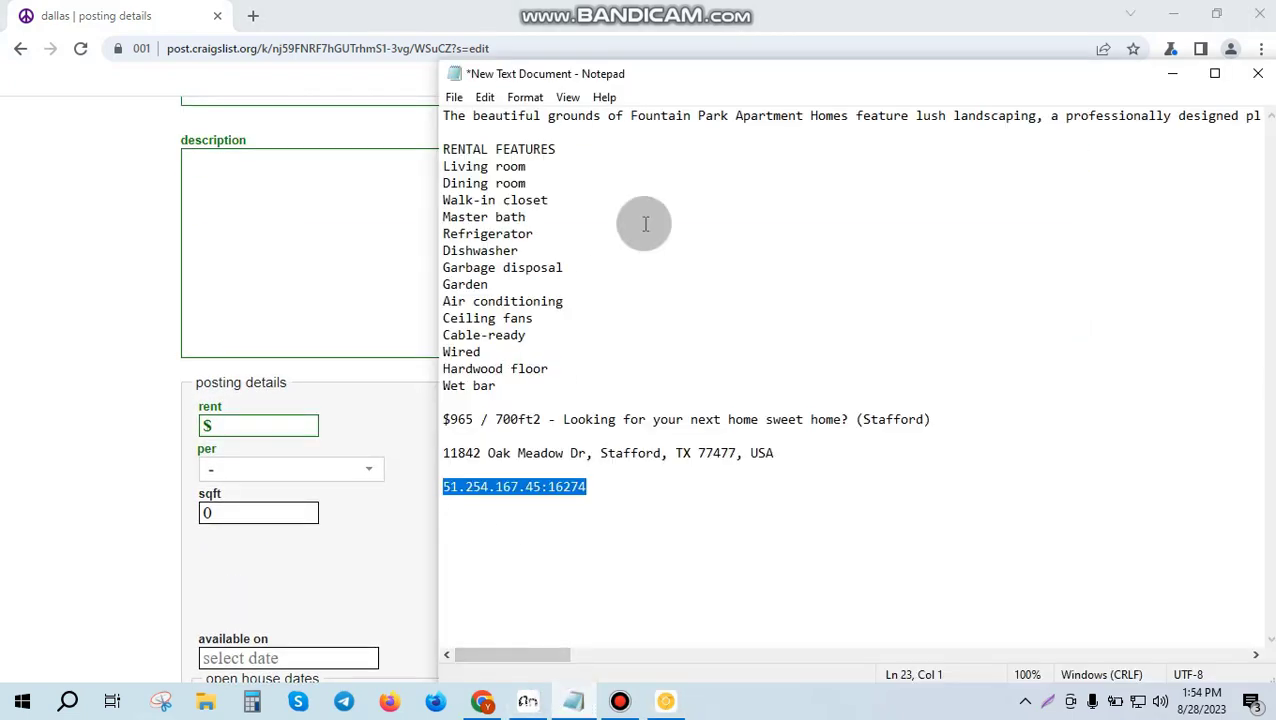
{"action": "left_click", "coordinate": [566, 238]}
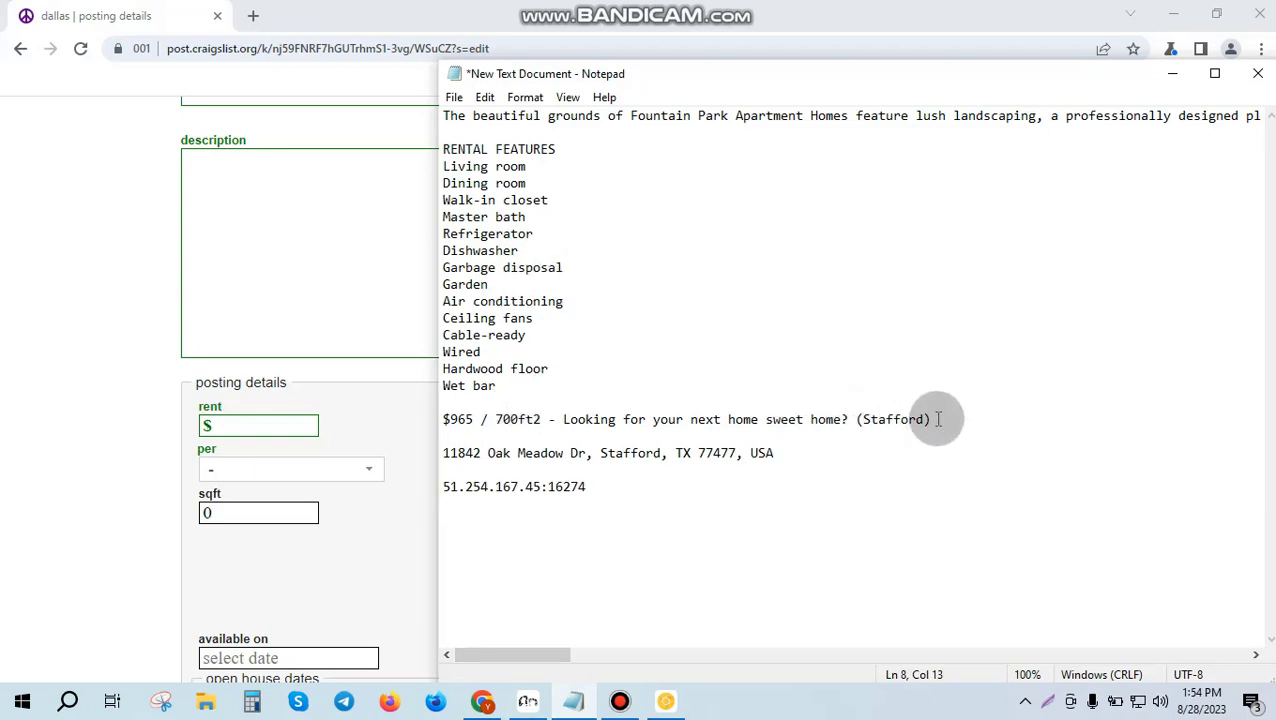
{"action": "left_click_drag", "start_coordinate": [940, 421], "coordinate": [440, 421]}
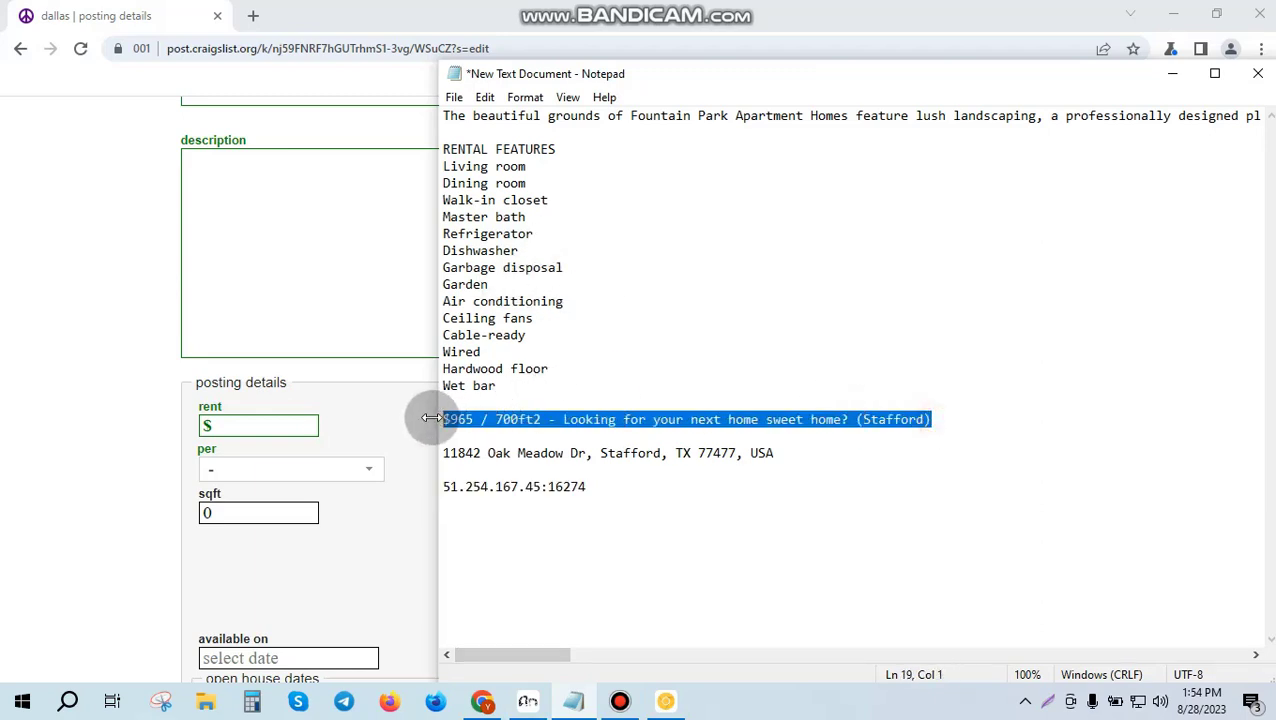
{"action": "scroll", "coordinate": [310, 250], "scroll_direction": "up", "scroll_amount": 2}
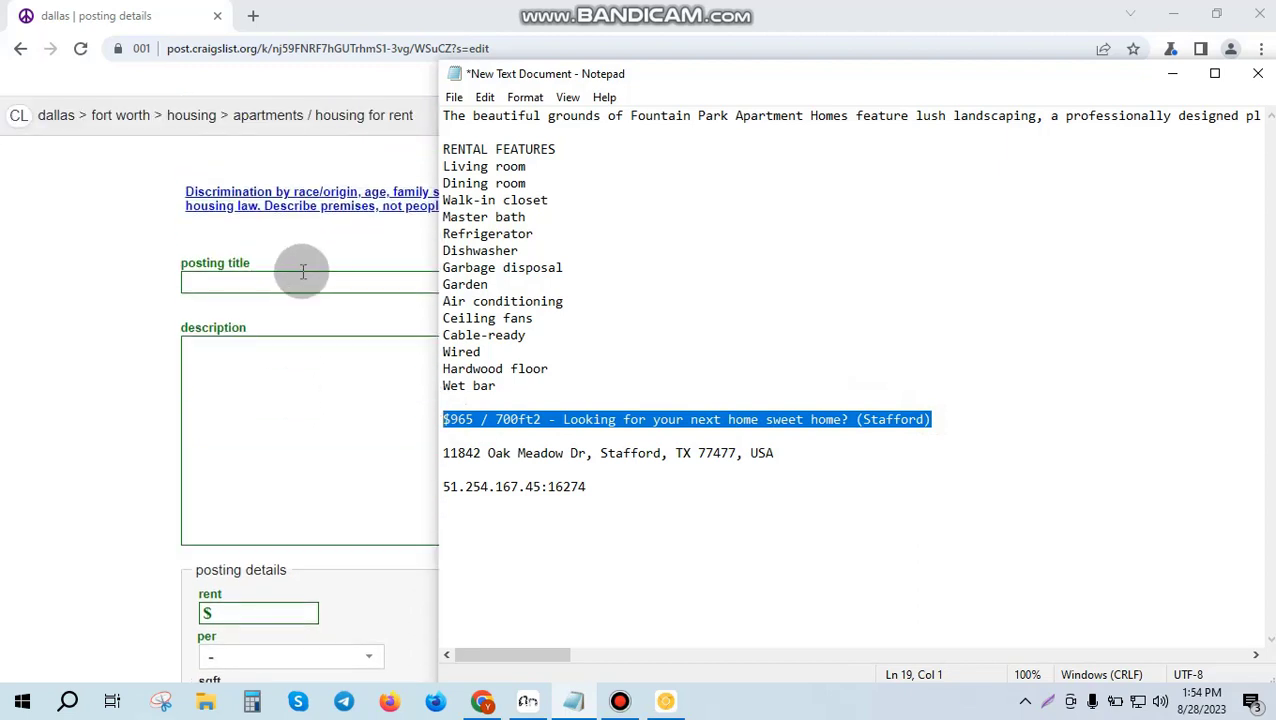
{"action": "left_click", "coordinate": [303, 270]}
{"action": "type", "text": "Looking for your next home sweet home? (Stafford)"}
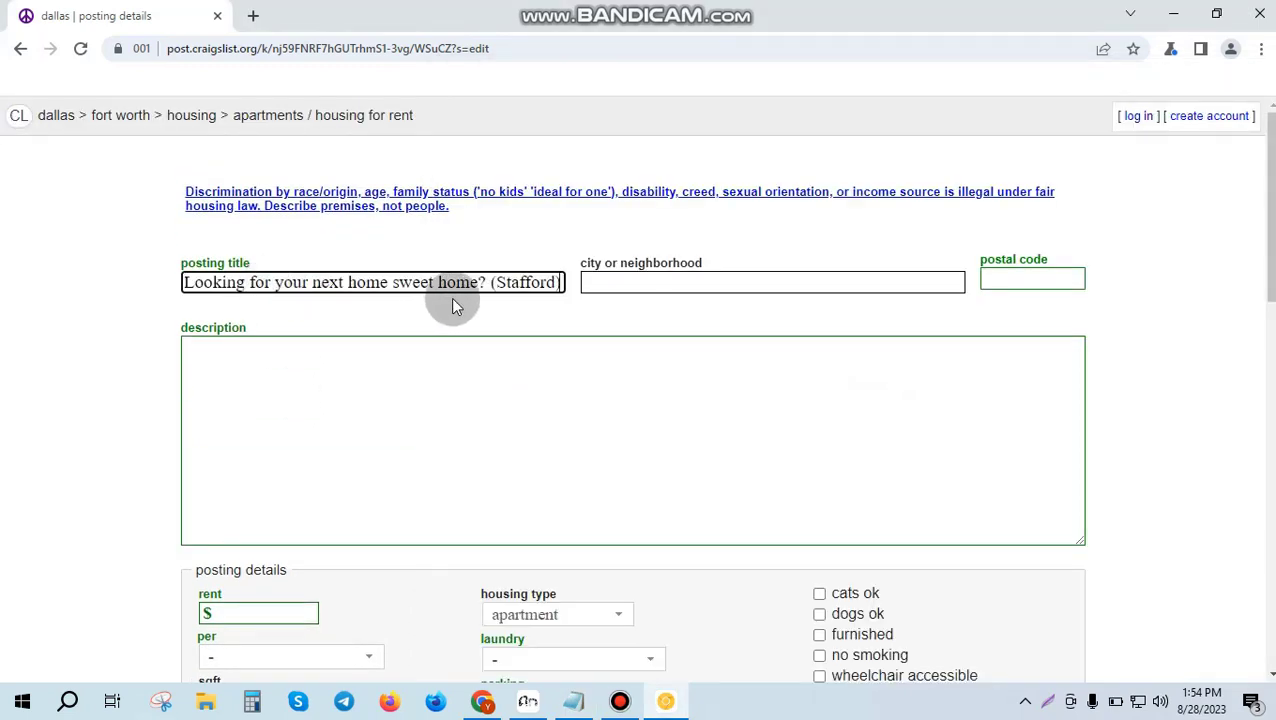
Step: Remove the ending "(Stafford)" and the leading "$965 / 700ft2 - " from the posting title, keeping "Looking for your next home sweet home?"
{"action": "key", "text": "Left"}
{"action": "key", "text": "Left"}
{"action": "key", "text": "Left"}
{"action": "key", "text": "Left"}
{"action": "key", "text": "Left"}
{"action": "key", "text": "Left"}
{"action": "key", "text": "Left"}
{"action": "key", "text": "Left"}
{"action": "key", "text": "Left"}
{"action": "key", "text": "Left"}
{"action": "key", "text": "Left"}
{"action": "key", "text": "Left"}
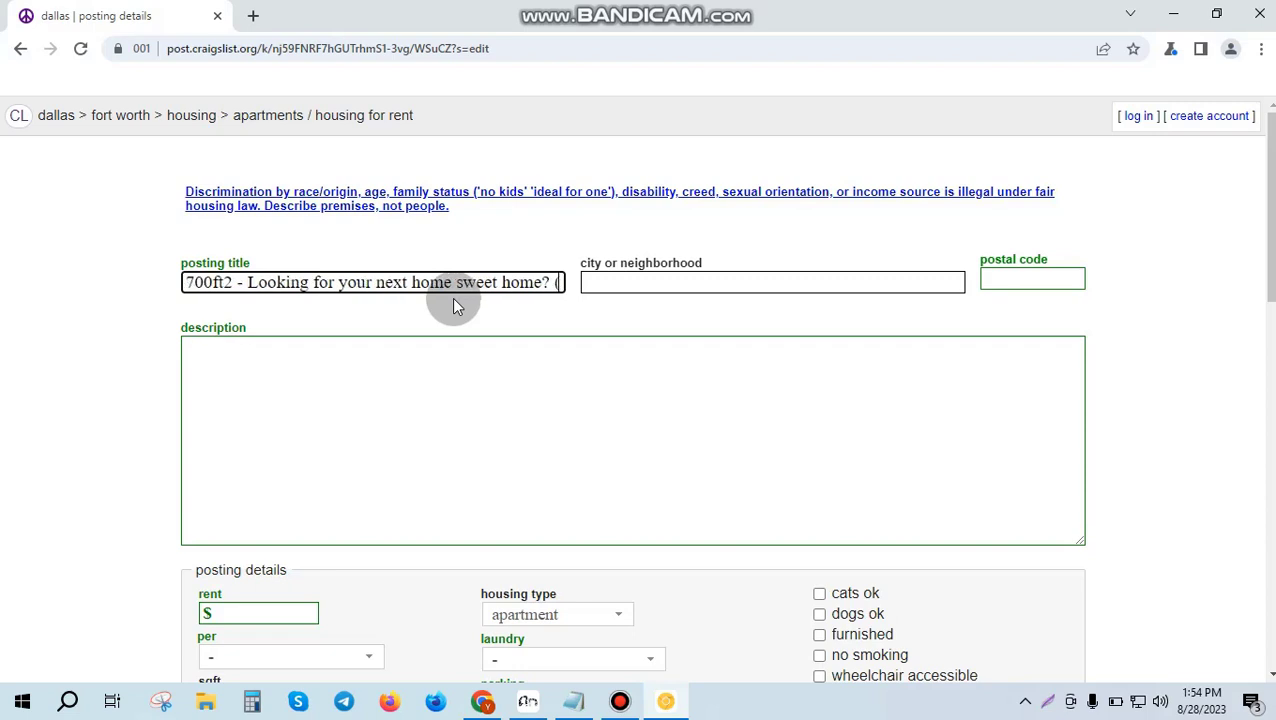
{"action": "key", "text": "Left"}
{"action": "key", "text": "Left"}
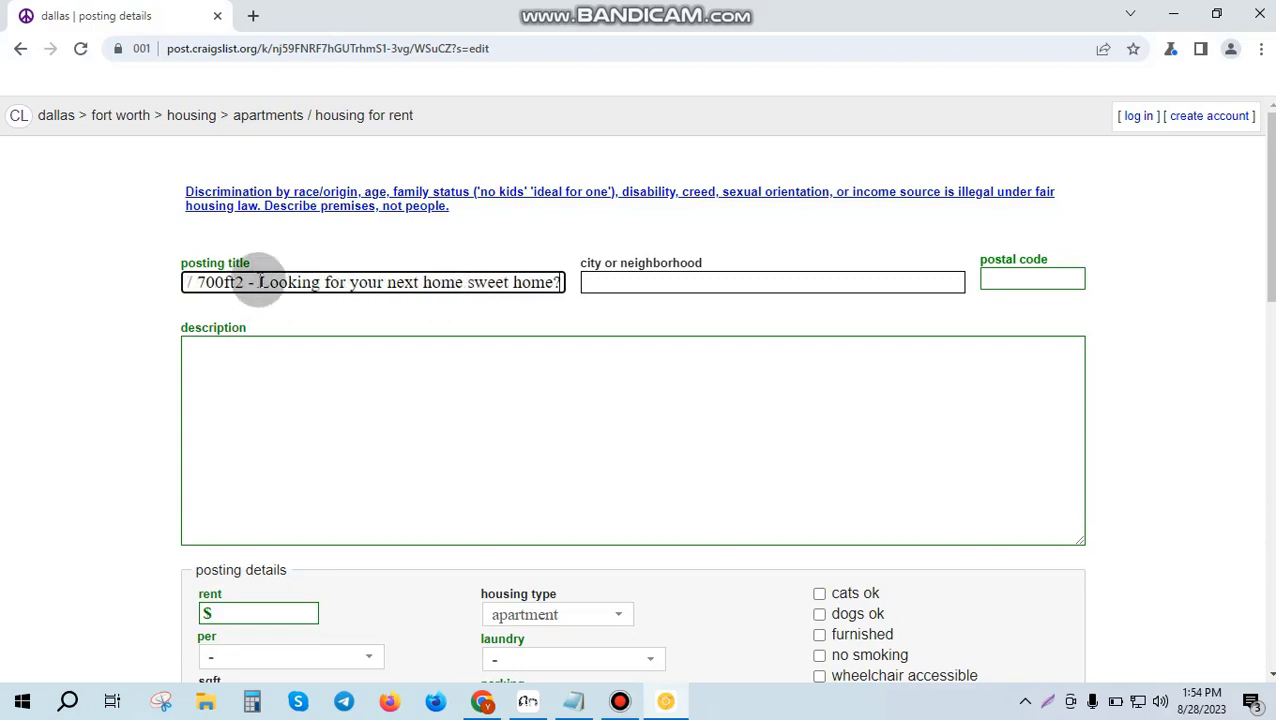
{"action": "left_click_drag", "start_coordinate": [257, 282], "coordinate": [82, 288]}
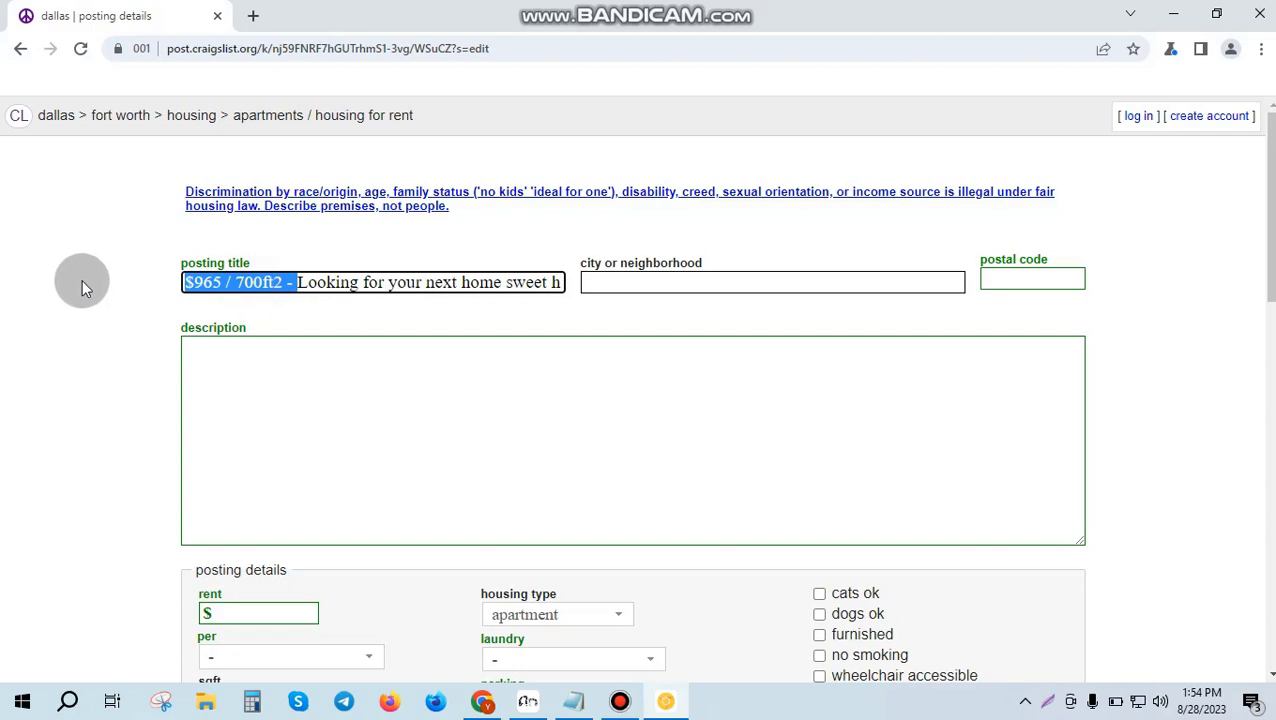
{"action": "key", "text": "BackSpace"}
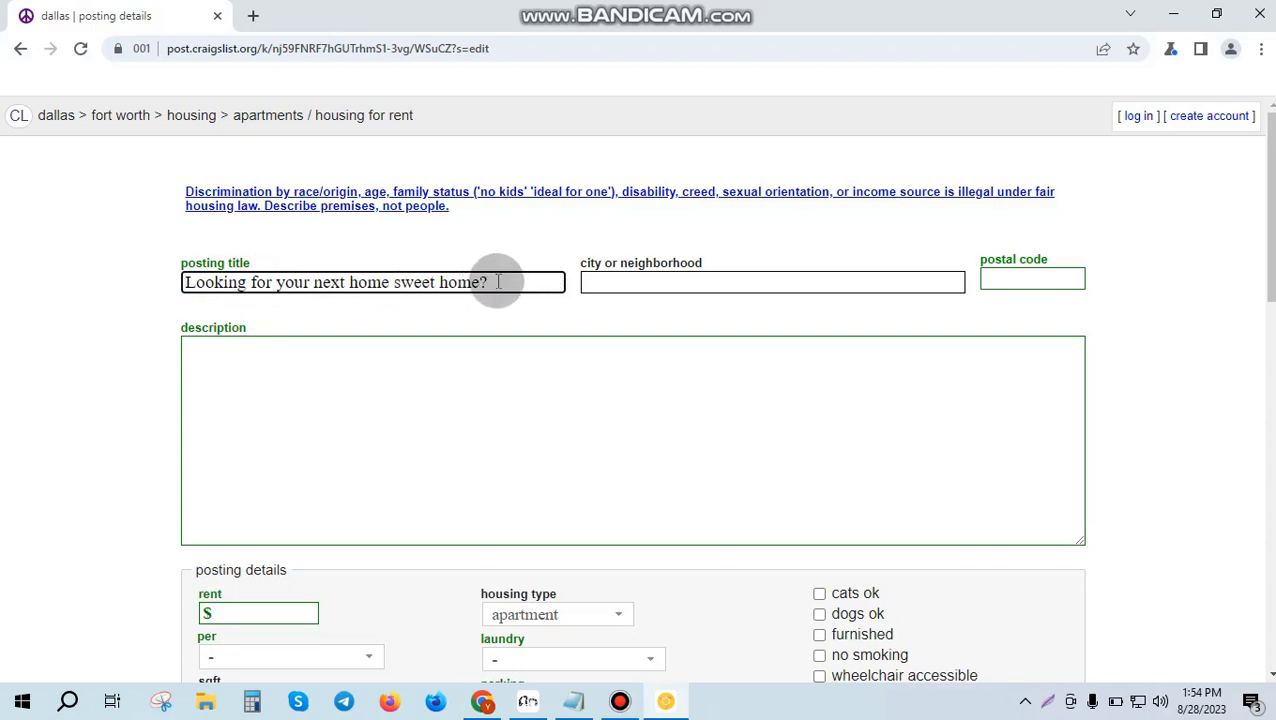
Step: Cut "$965 / 700ft2" from the Notepad document and append it to the posting title after a hyphen
{"action": "left_click", "coordinate": [575, 703]}
{"action": "left_click", "coordinate": [556, 421]}
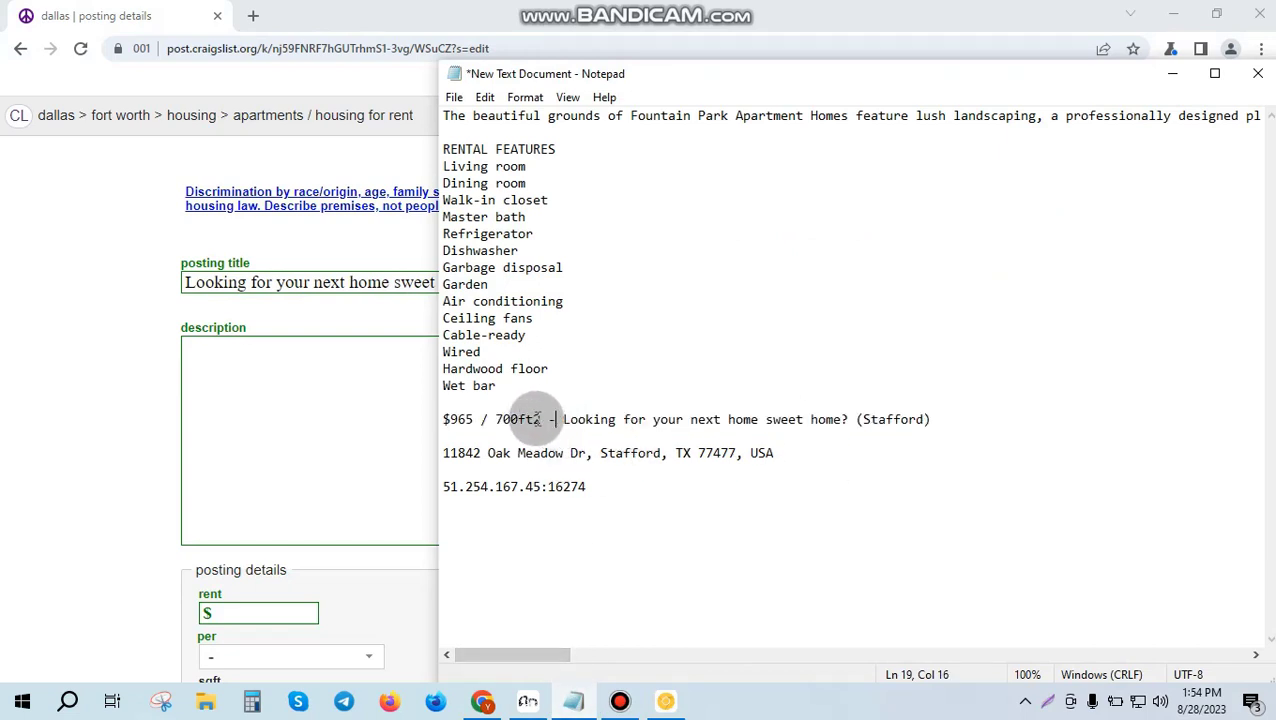
{"action": "left_click_drag", "start_coordinate": [541, 419], "coordinate": [415, 415]}
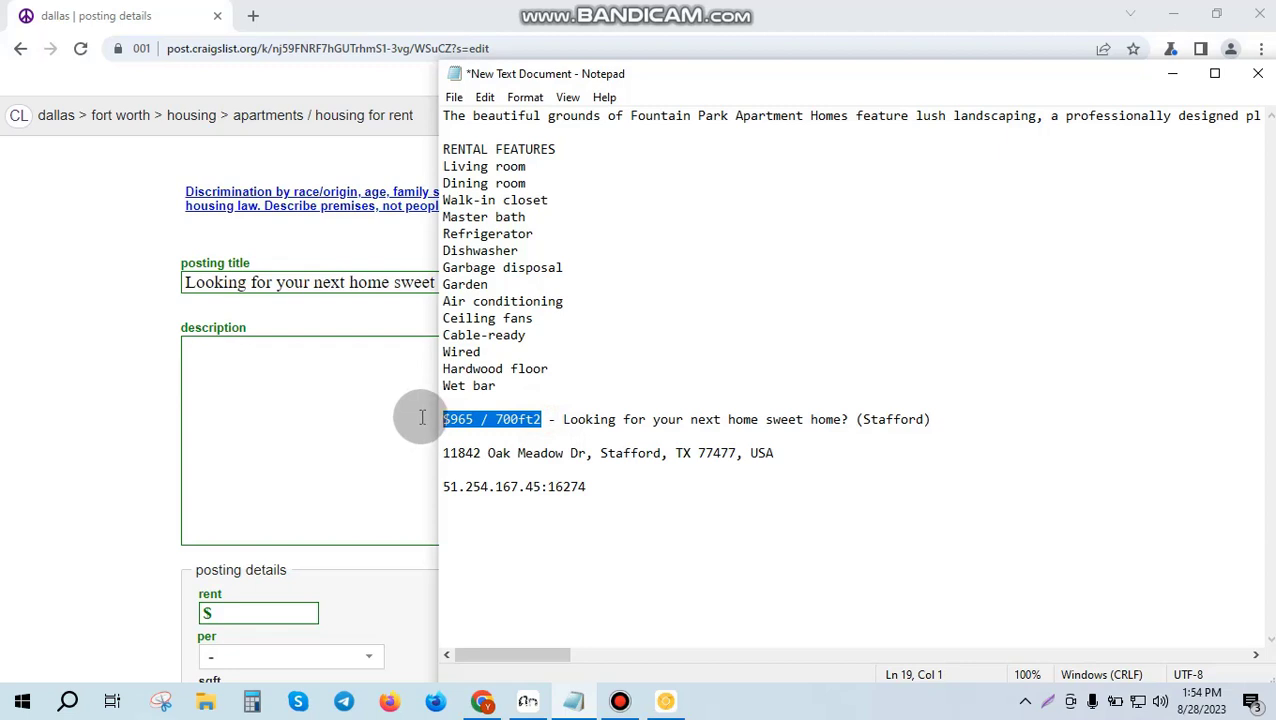
{"action": "key", "text": "ctrl+x"}
{"action": "left_click", "coordinate": [432, 279]}
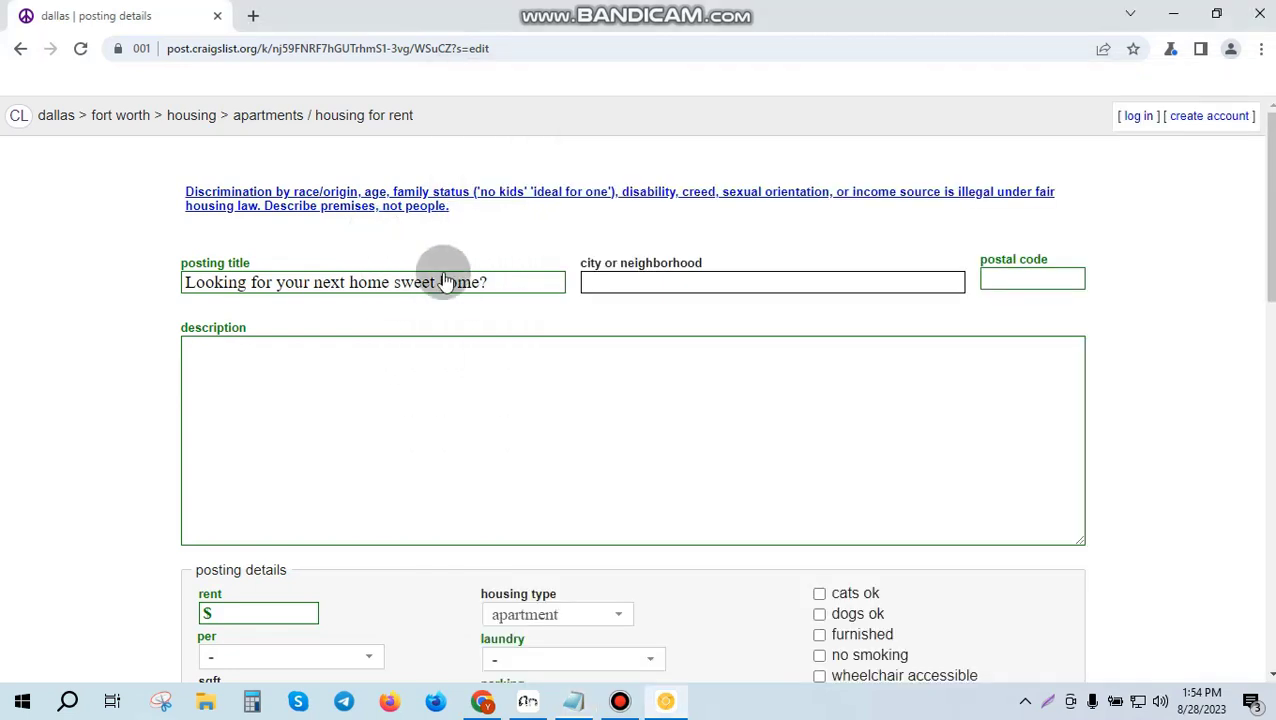
{"action": "left_click", "coordinate": [494, 285]}
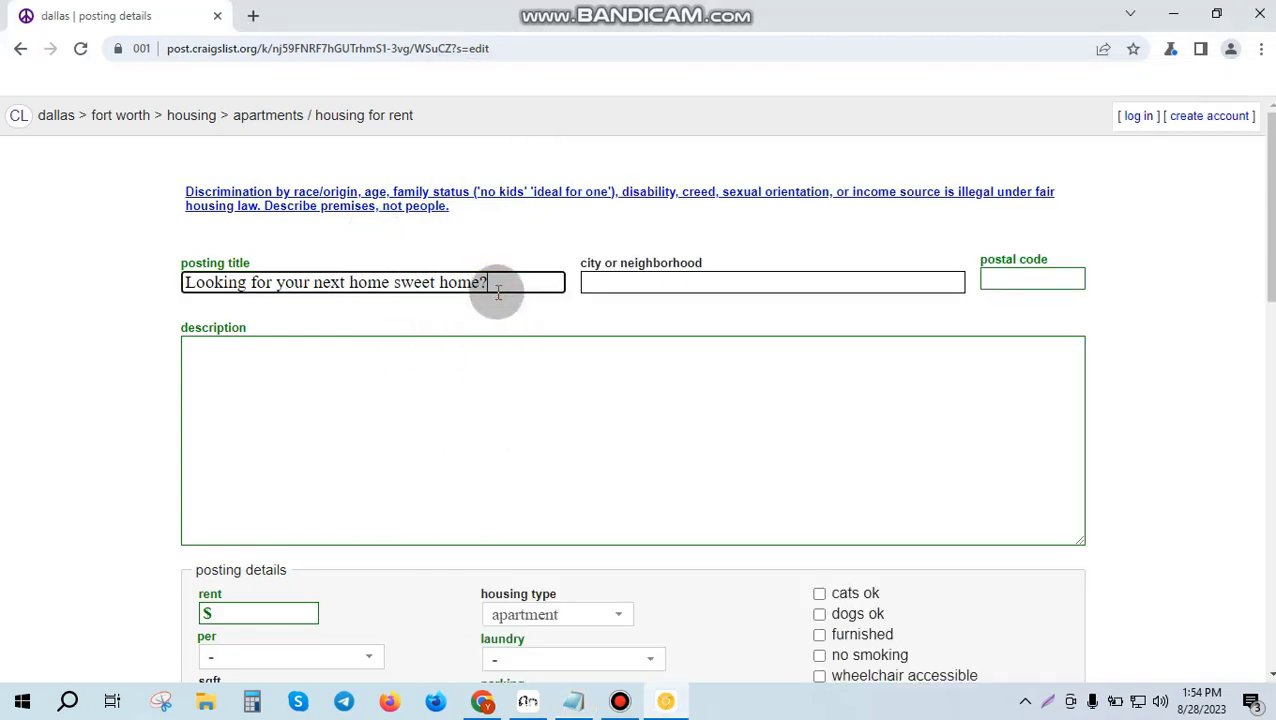
{"action": "type", "text": "-"}
{"action": "key", "text": "ctrl+v"}
{"action": "left_click", "coordinate": [128, 320]}
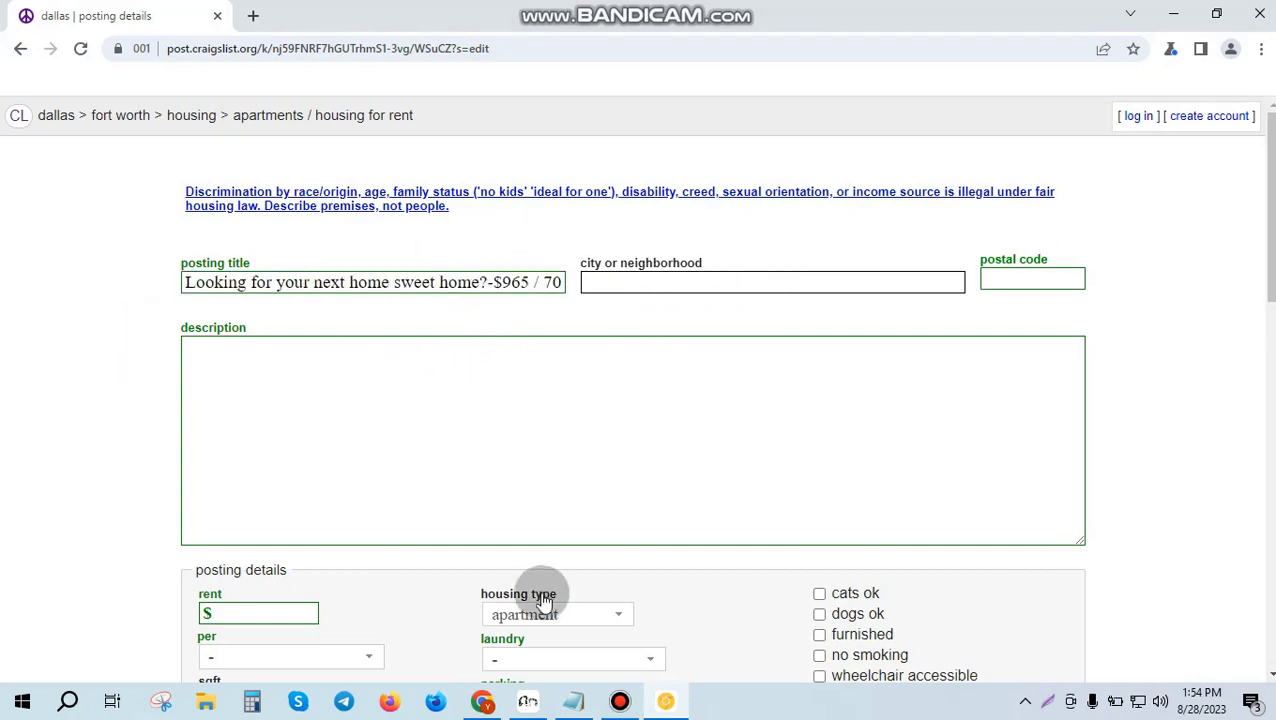
Step: Copy the Notepad listing text from the opening paragraph through the address line, without the proxy, into the posting description
{"action": "left_click", "coordinate": [573, 701]}
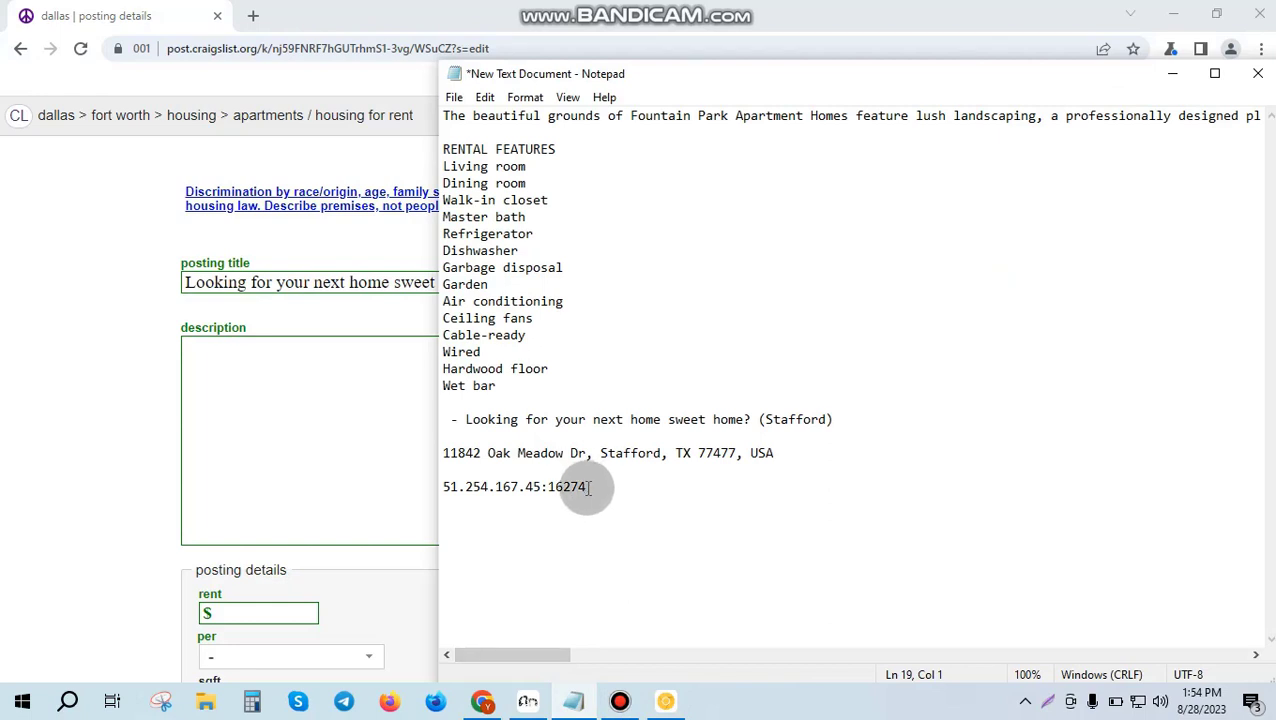
{"action": "left_click_drag", "start_coordinate": [781, 455], "coordinate": [447, 80]}
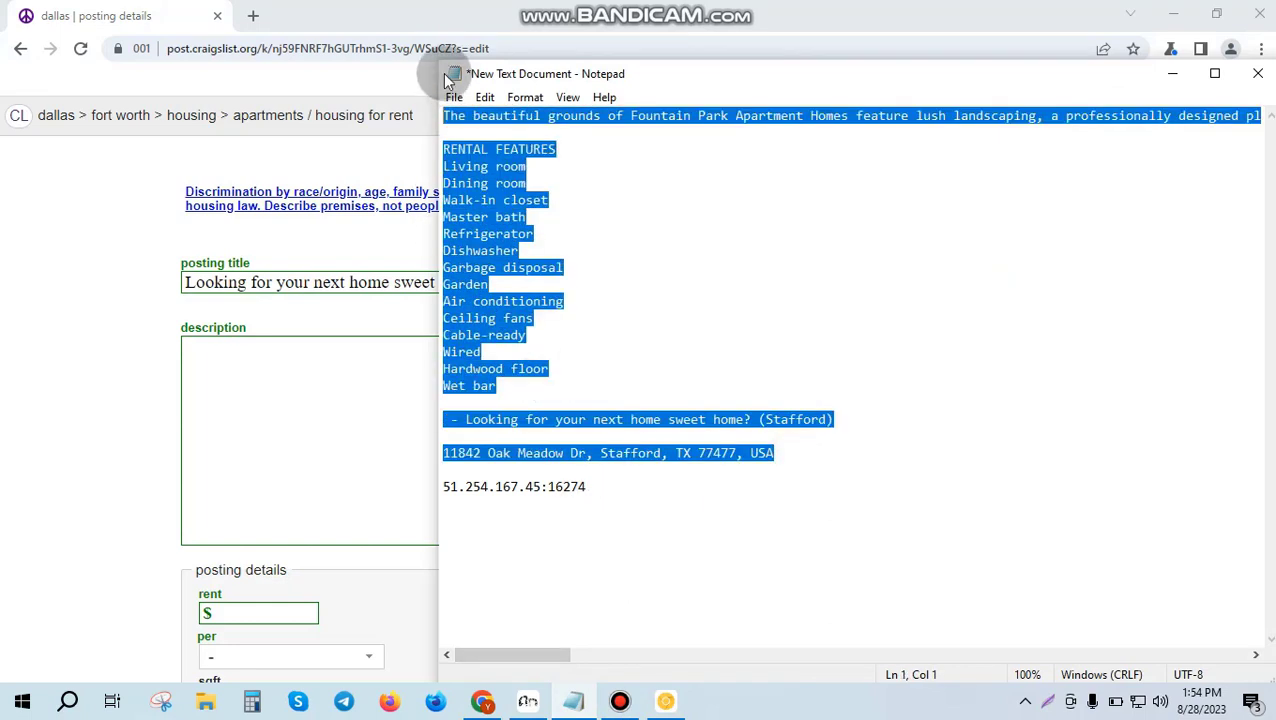
{"action": "key", "text": "ctrl+c"}
{"action": "left_click", "coordinate": [287, 386]}
{"action": "key", "text": "ctrl+v"}
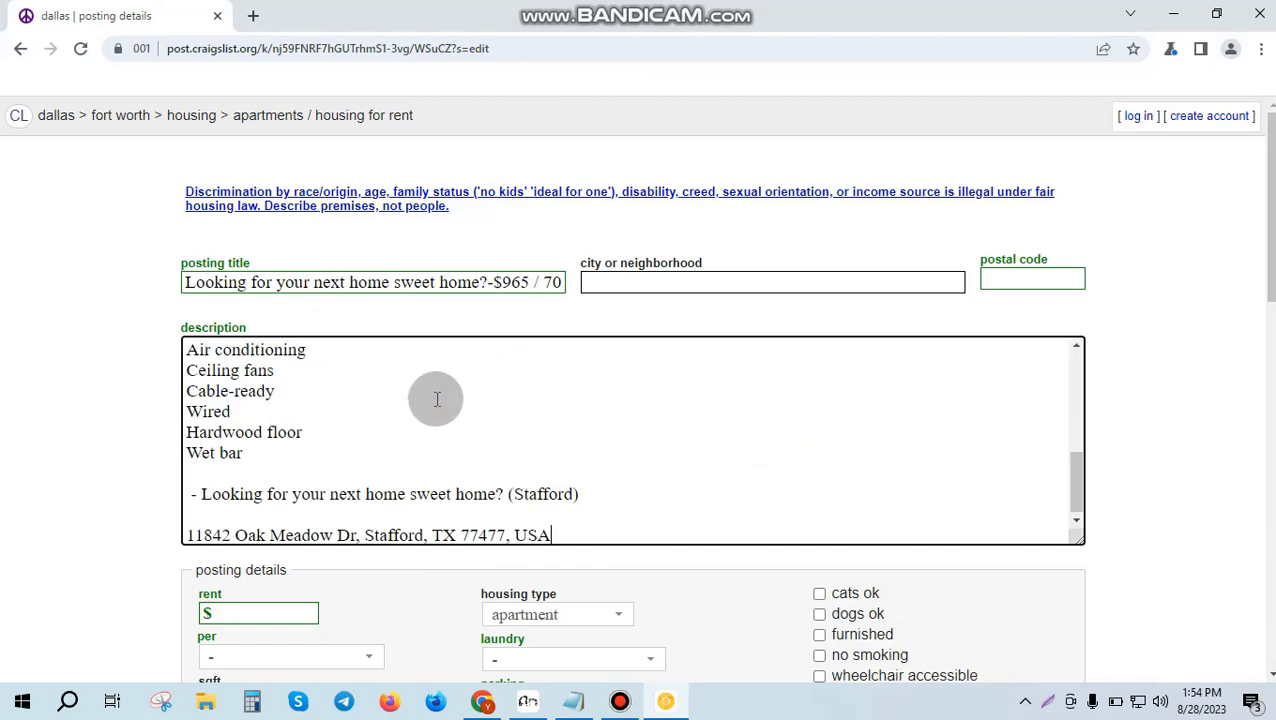
{"action": "scroll", "coordinate": [436, 417], "scroll_direction": "up", "scroll_amount": 5}
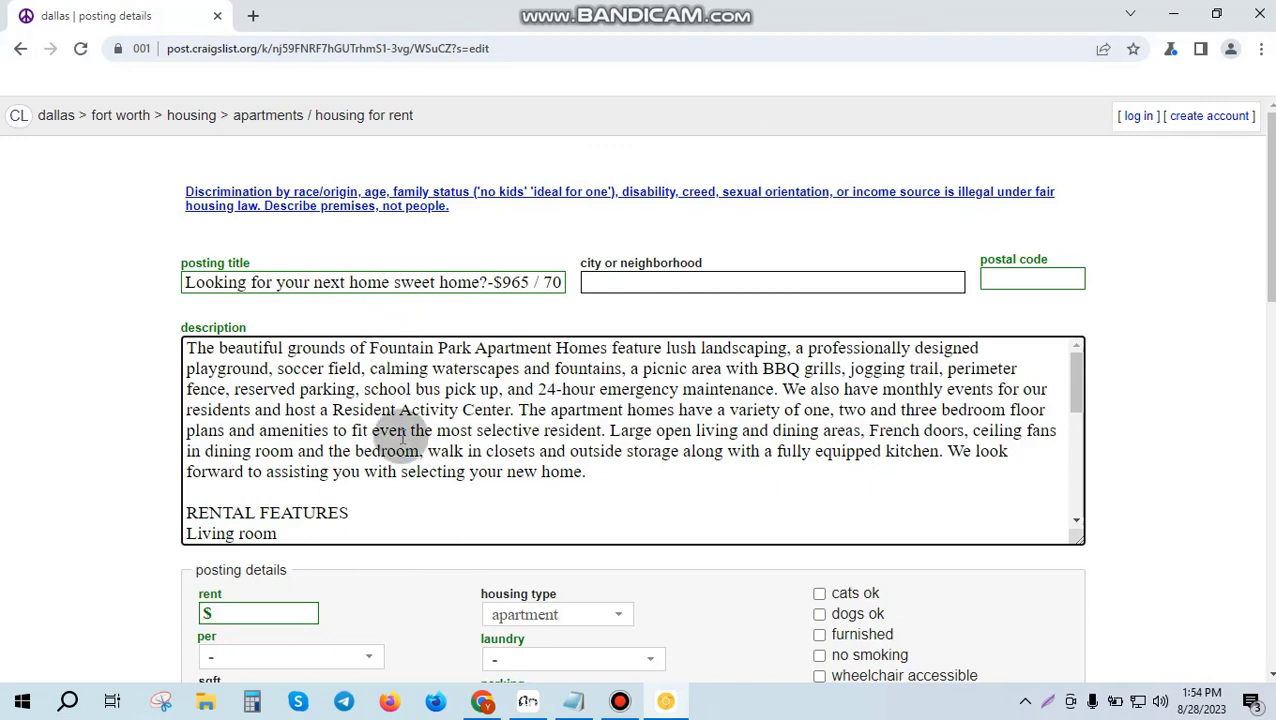
Step: Copy the postal code from the address at the end of the description into the postal code field
{"action": "scroll", "coordinate": [399, 435], "scroll_direction": "down", "scroll_amount": 5}
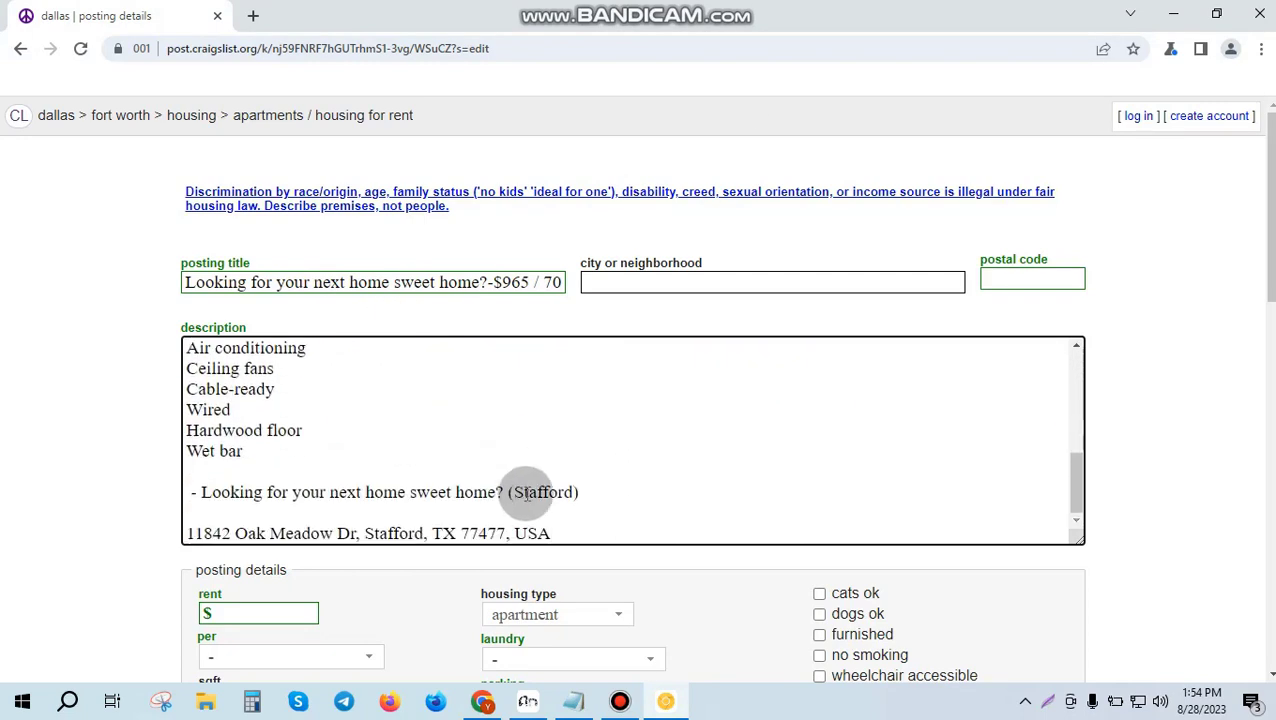
{"action": "left_click_drag", "start_coordinate": [504, 527], "coordinate": [467, 527]}
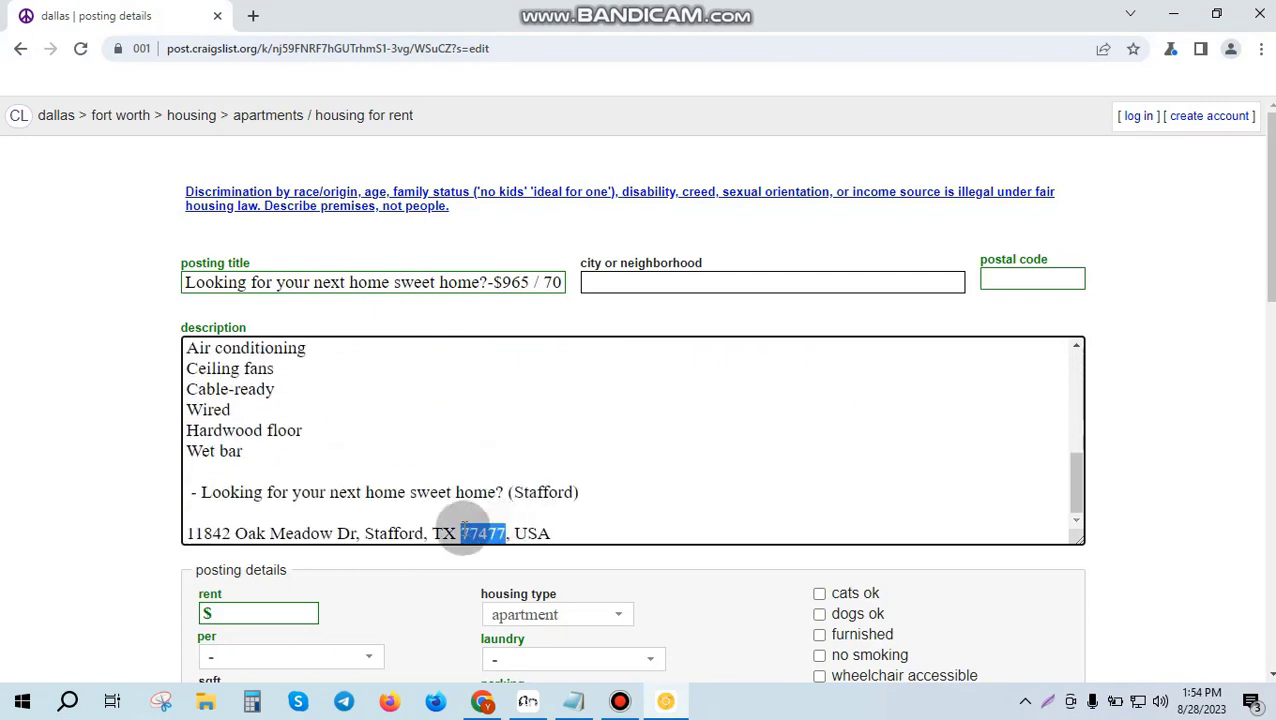
{"action": "left_click", "coordinate": [1034, 277]}
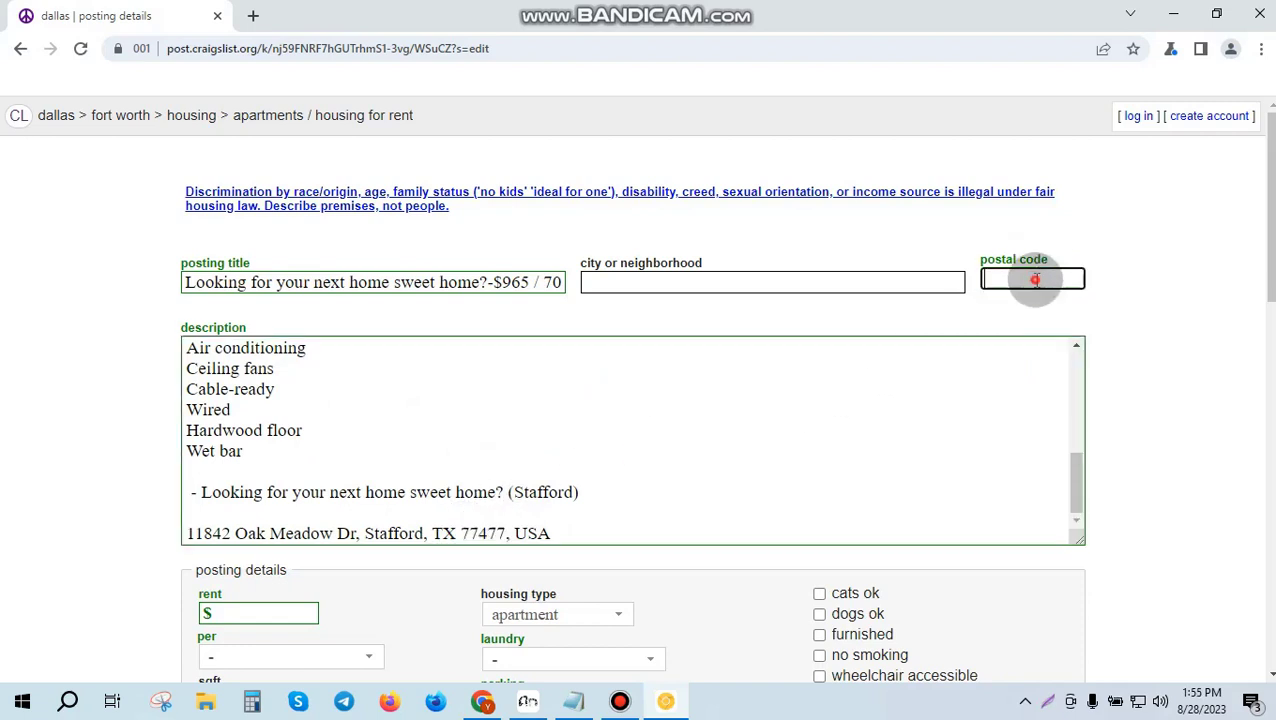
{"action": "key", "text": "ctrl+v"}
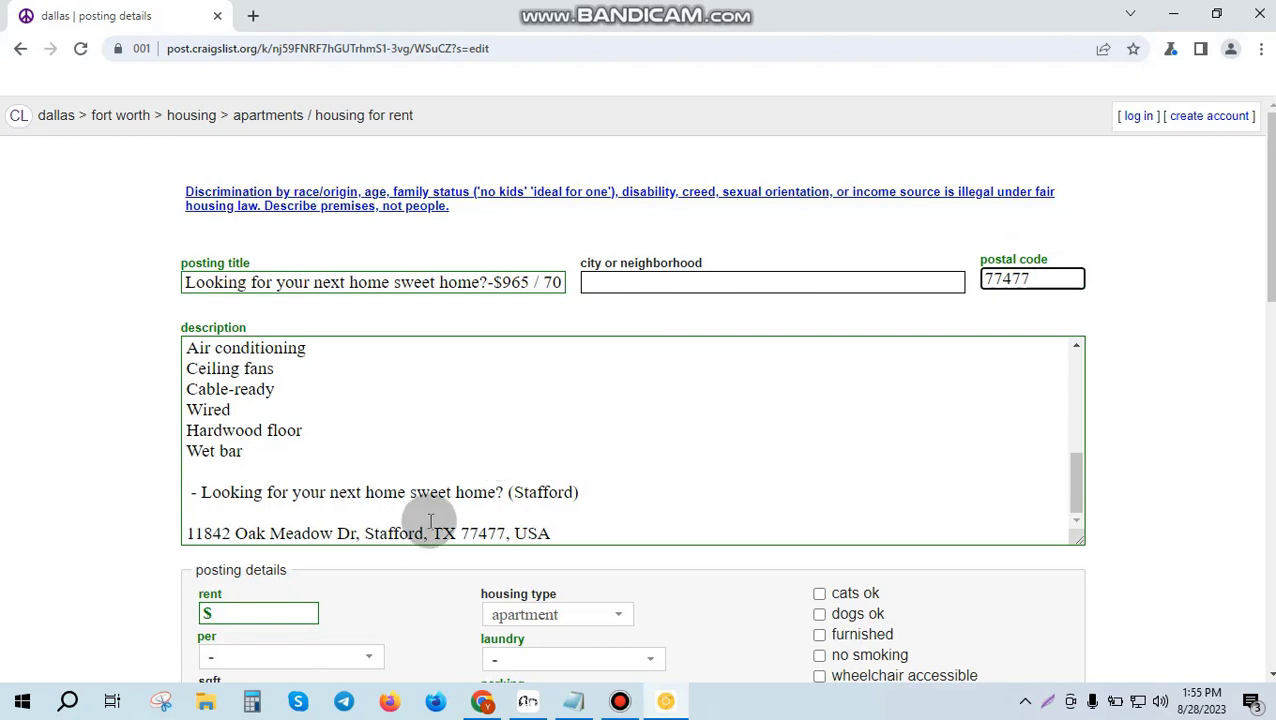
Step: Copy Stafford from the address line of the description into the city or neighborhood field
{"action": "scroll", "coordinate": [453, 498], "scroll_direction": "down", "scroll_amount": 1}
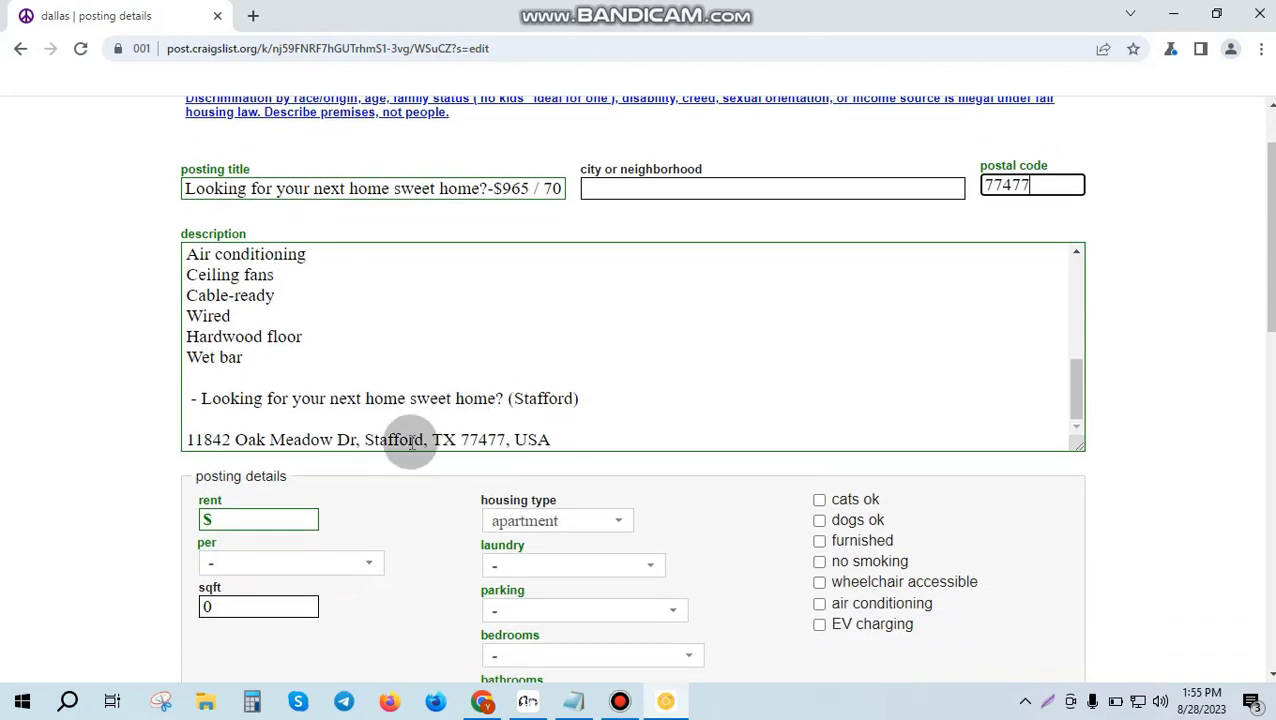
{"action": "left_click_drag", "start_coordinate": [425, 440], "coordinate": [368, 440]}
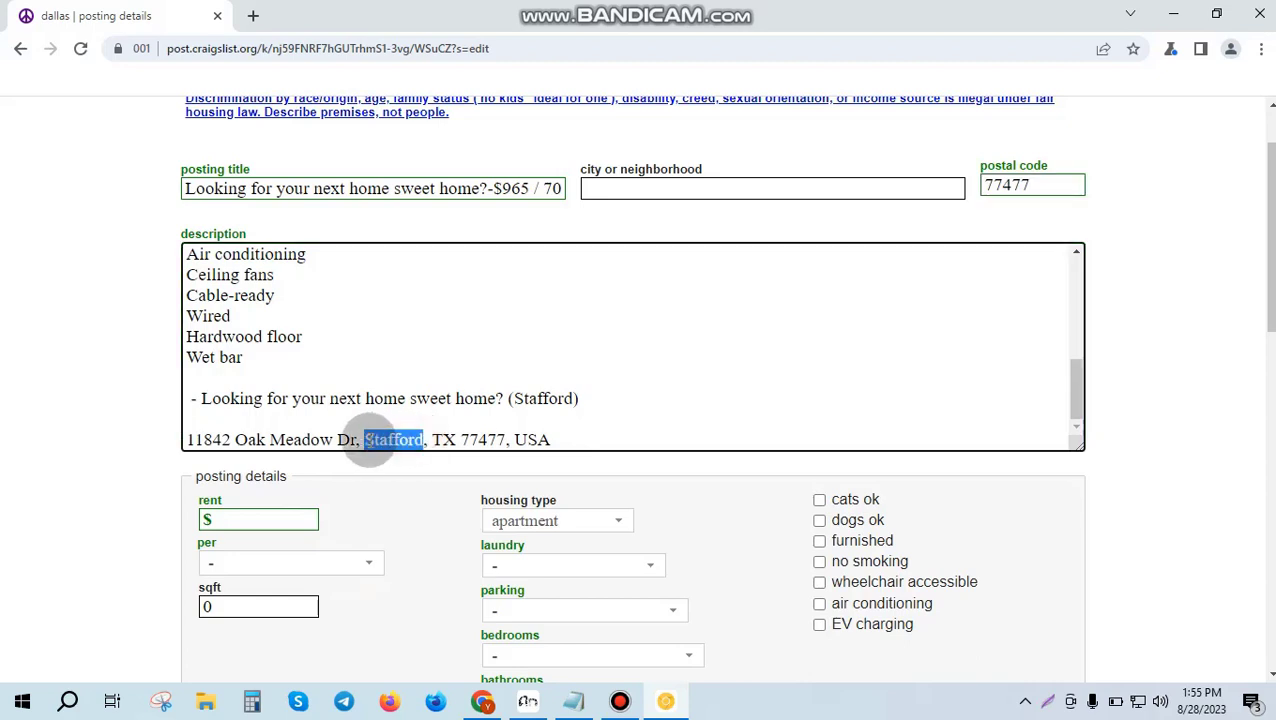
{"action": "left_click", "coordinate": [392, 439]}
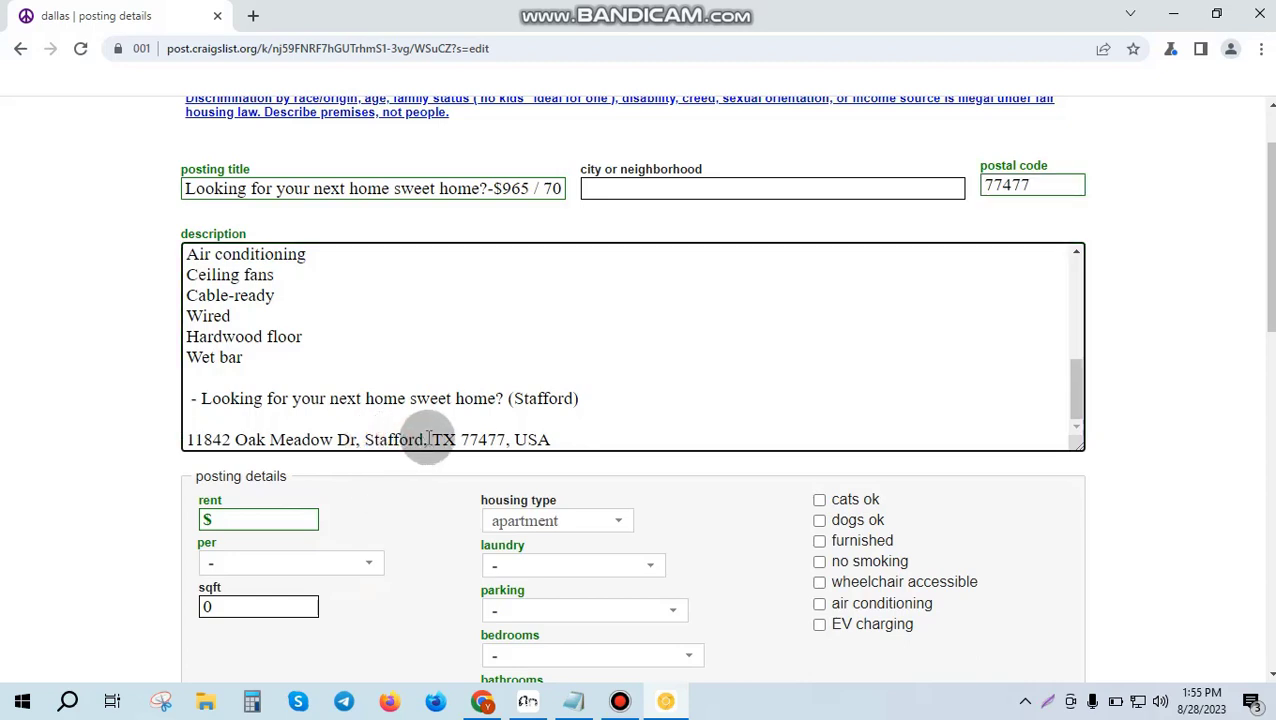
{"action": "left_click_drag", "start_coordinate": [424, 437], "coordinate": [386, 440]}
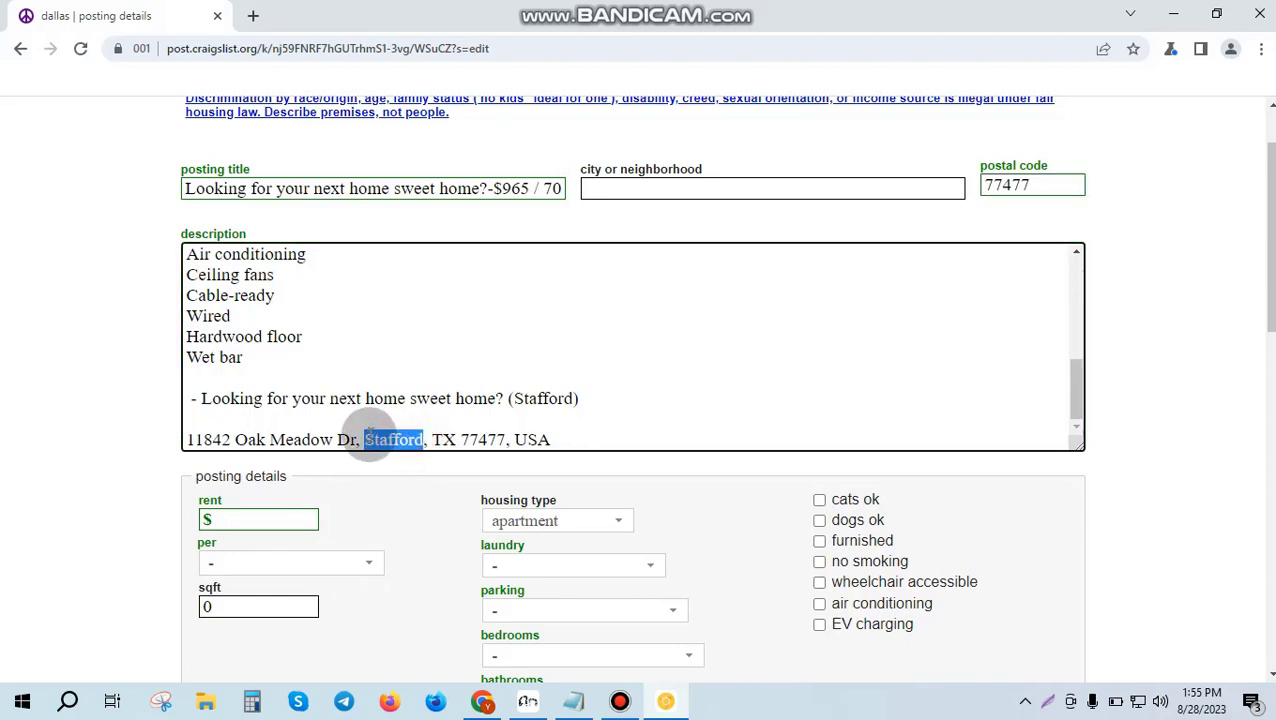
{"action": "left_click", "coordinate": [647, 188]}
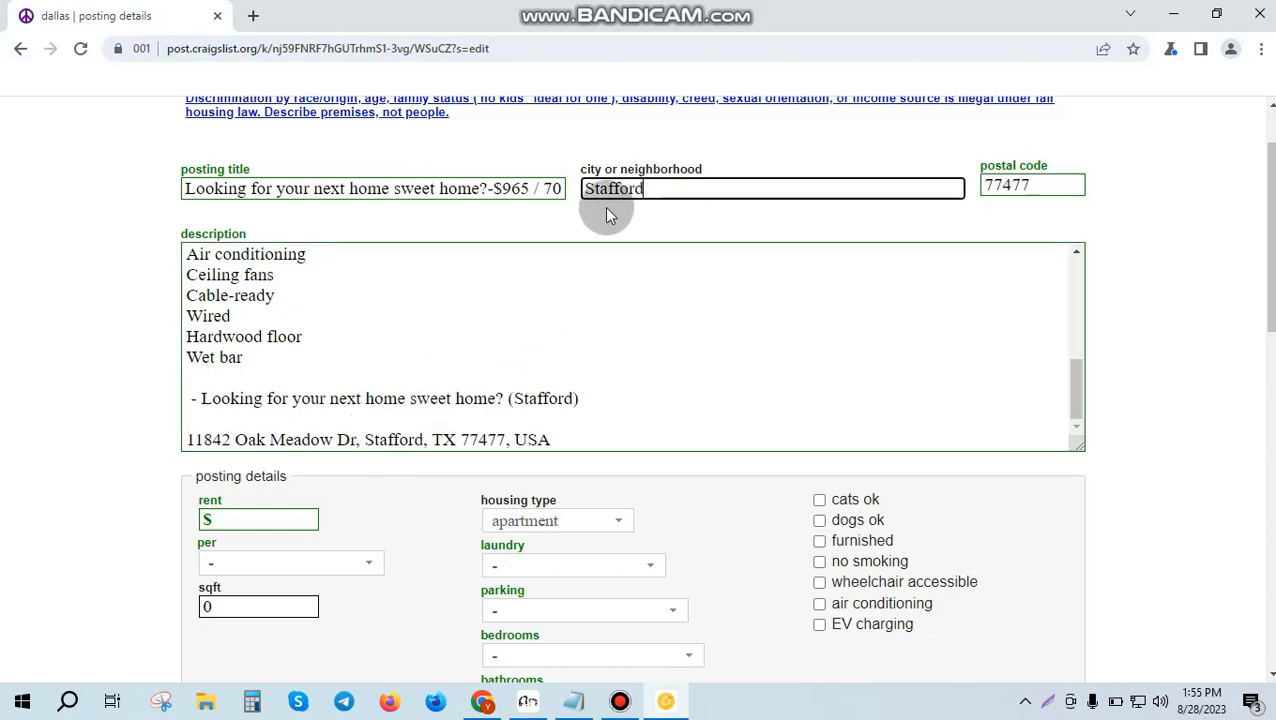
Step: Delete the "Looking for your next home sweet home? (Stafford)" line and the address line from the end of the posting description
{"action": "scroll", "coordinate": [545, 295], "scroll_direction": "down", "scroll_amount": 1}
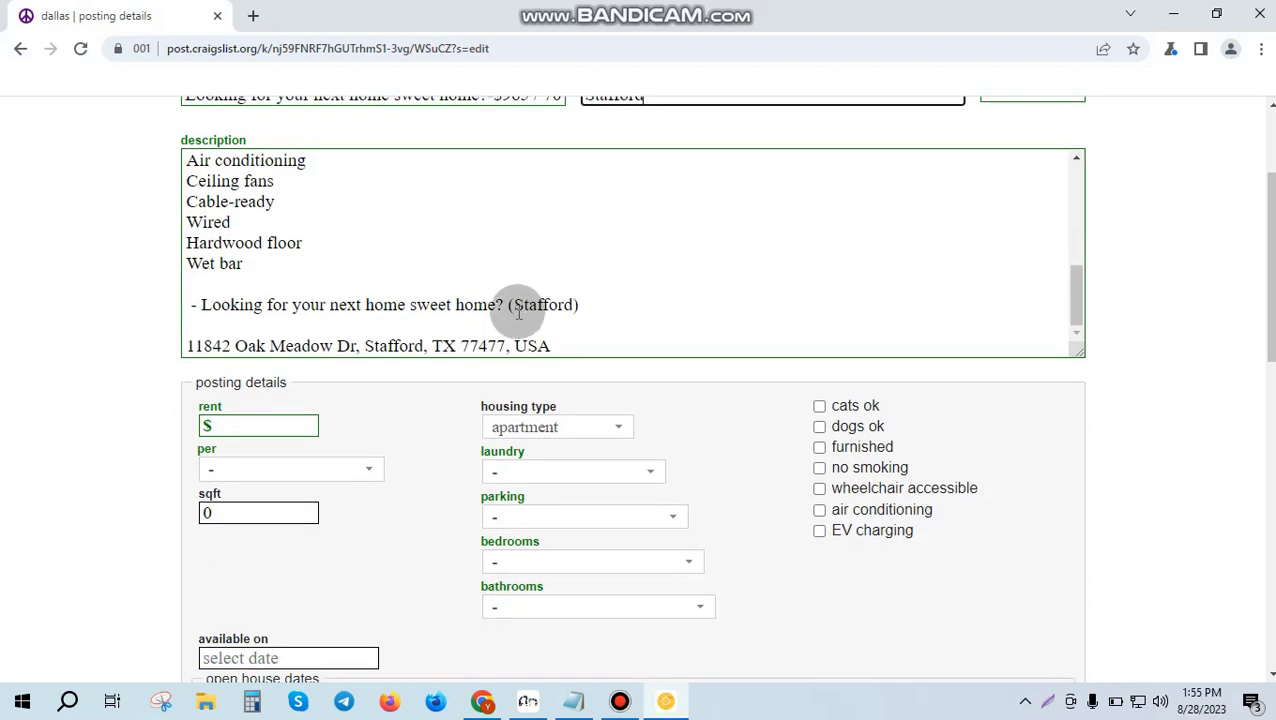
{"action": "scroll", "coordinate": [413, 320], "scroll_direction": "up", "scroll_amount": 4}
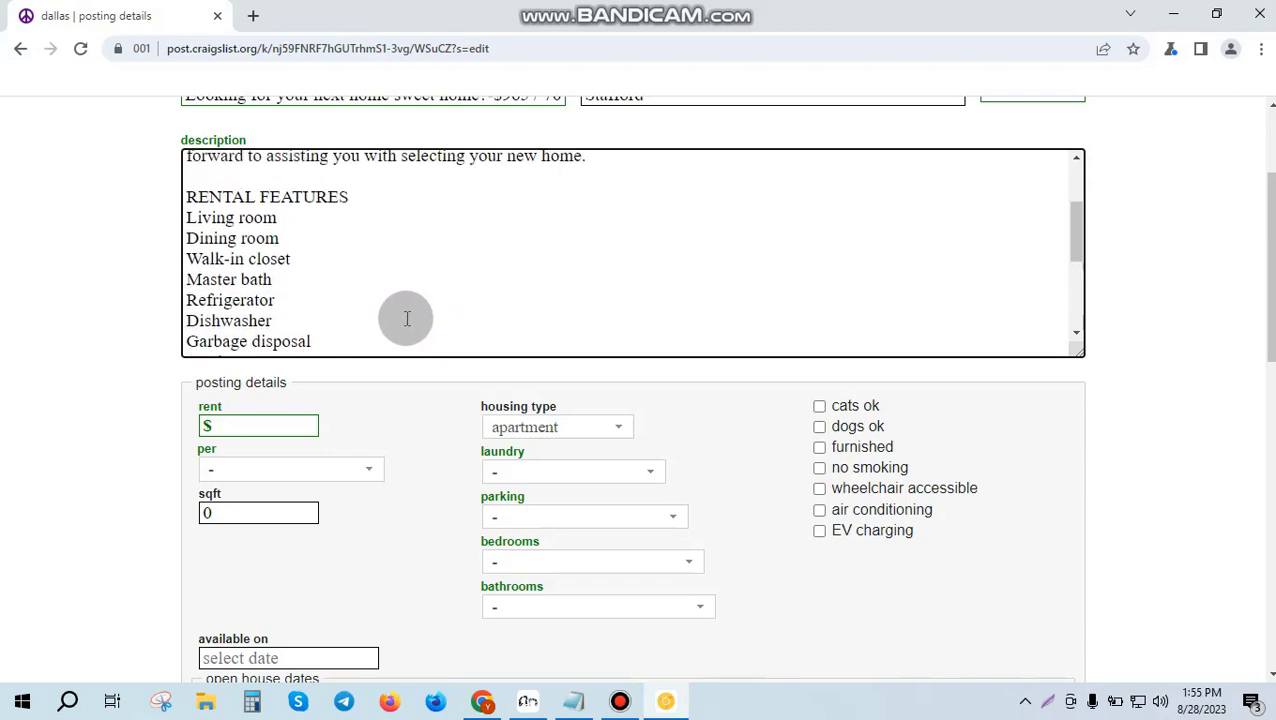
{"action": "scroll", "coordinate": [407, 305], "scroll_direction": "down", "scroll_amount": 6}
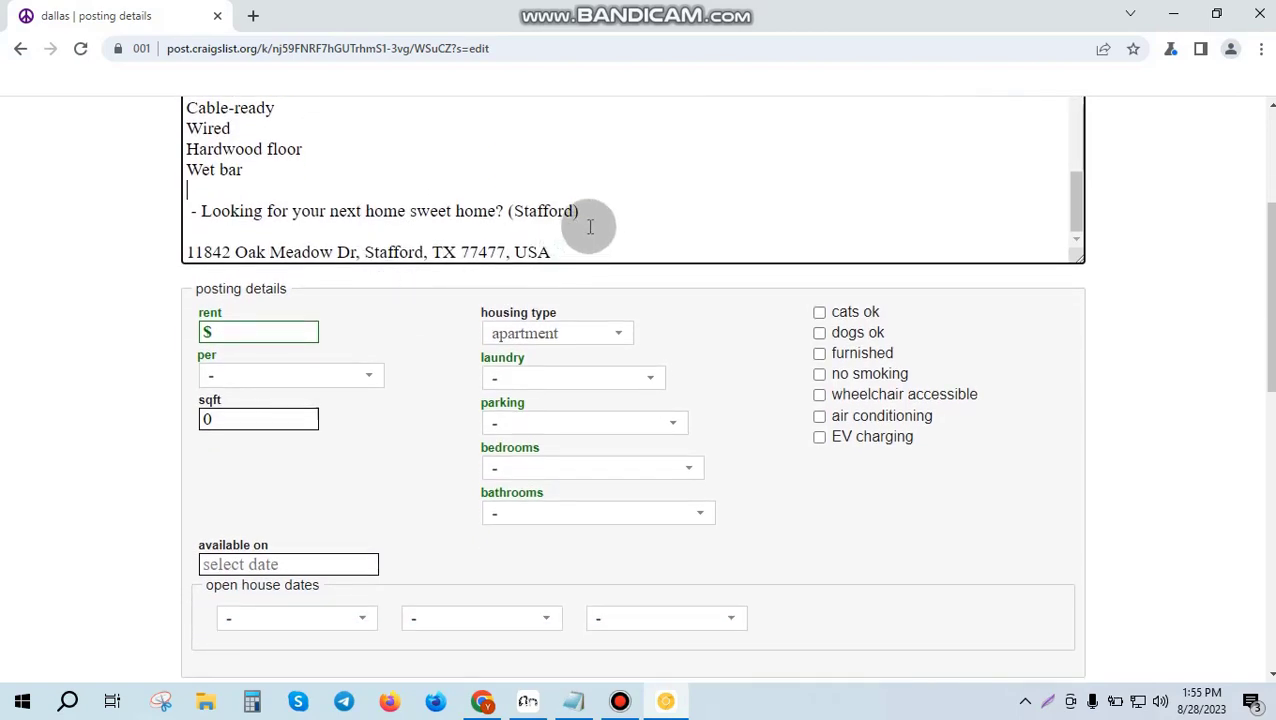
{"action": "left_click_drag", "start_coordinate": [589, 210], "coordinate": [172, 208]}
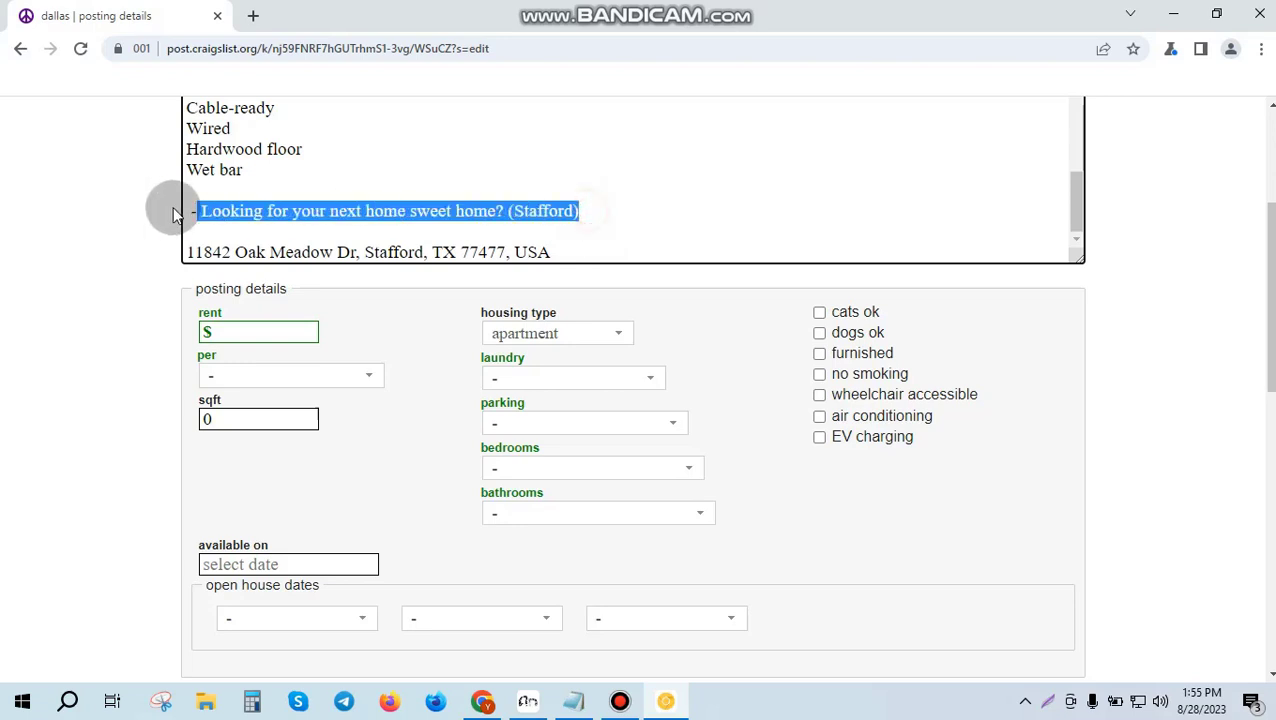
{"action": "key", "text": "BackSpace"}
{"action": "key", "text": "BackSpace"}
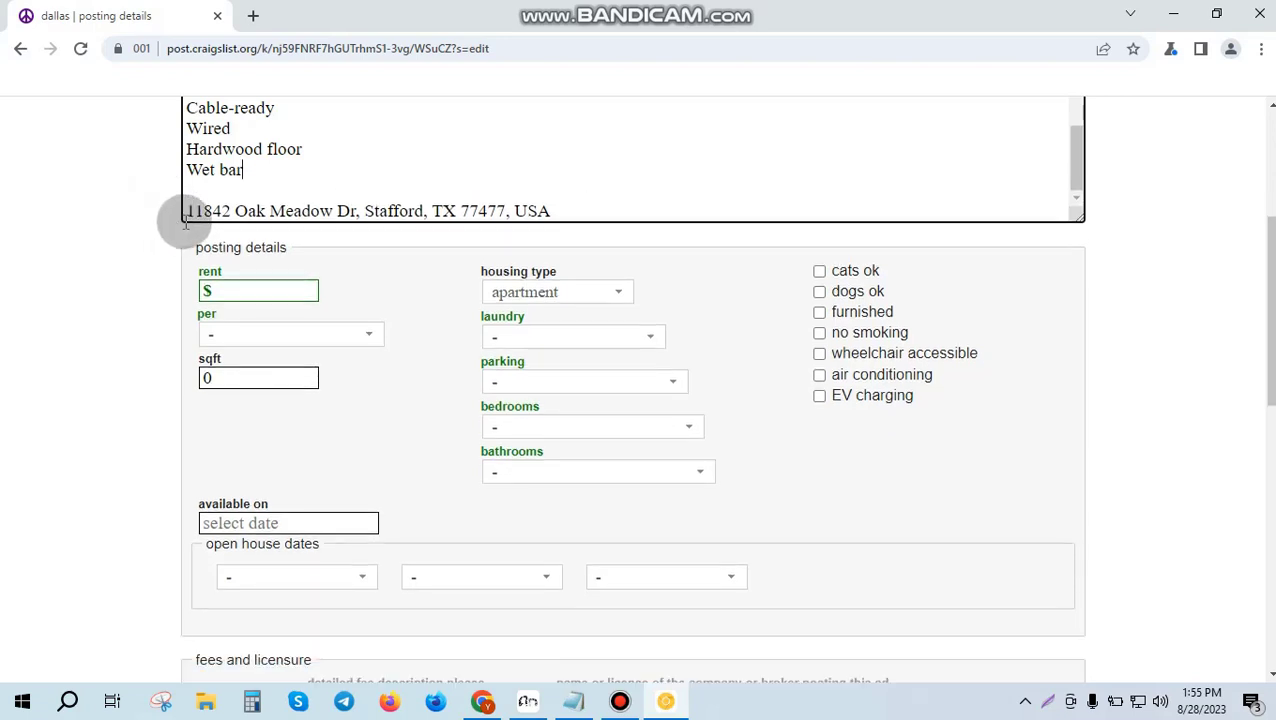
{"action": "left_click_drag", "start_coordinate": [598, 208], "coordinate": [138, 219]}
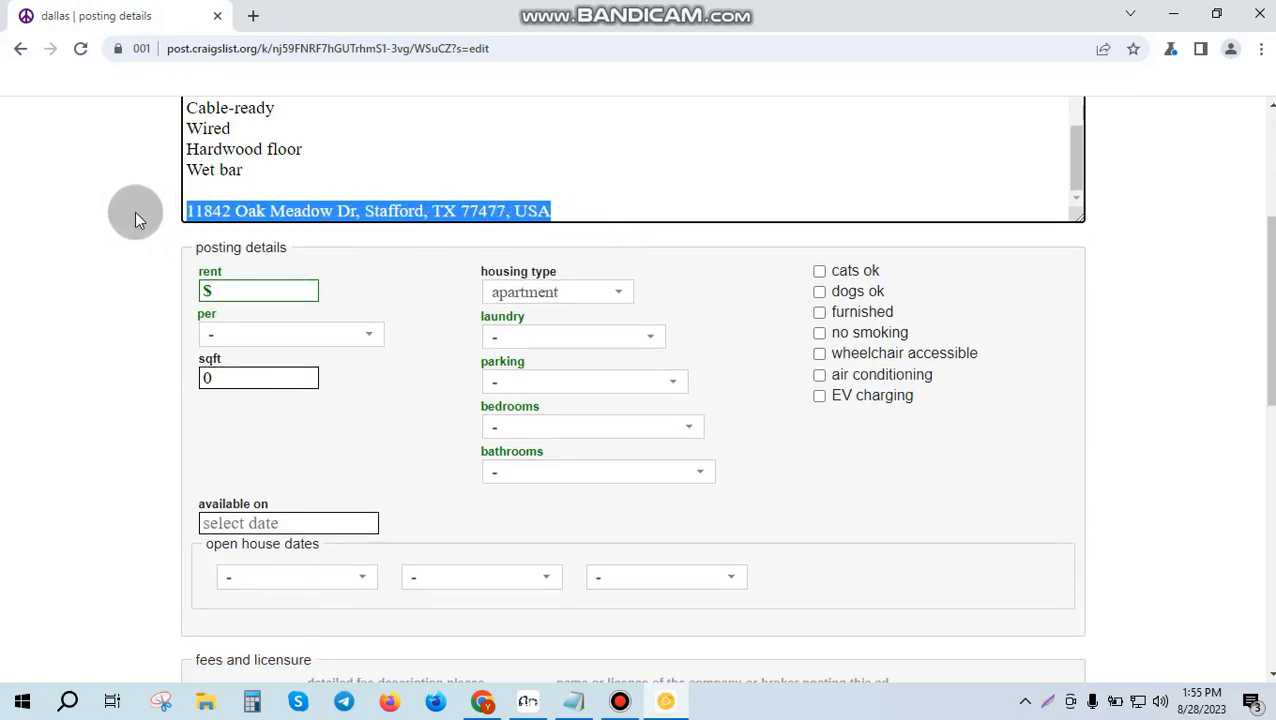
{"action": "key", "text": "BackSpace"}
{"action": "key", "text": "BackSpace"}
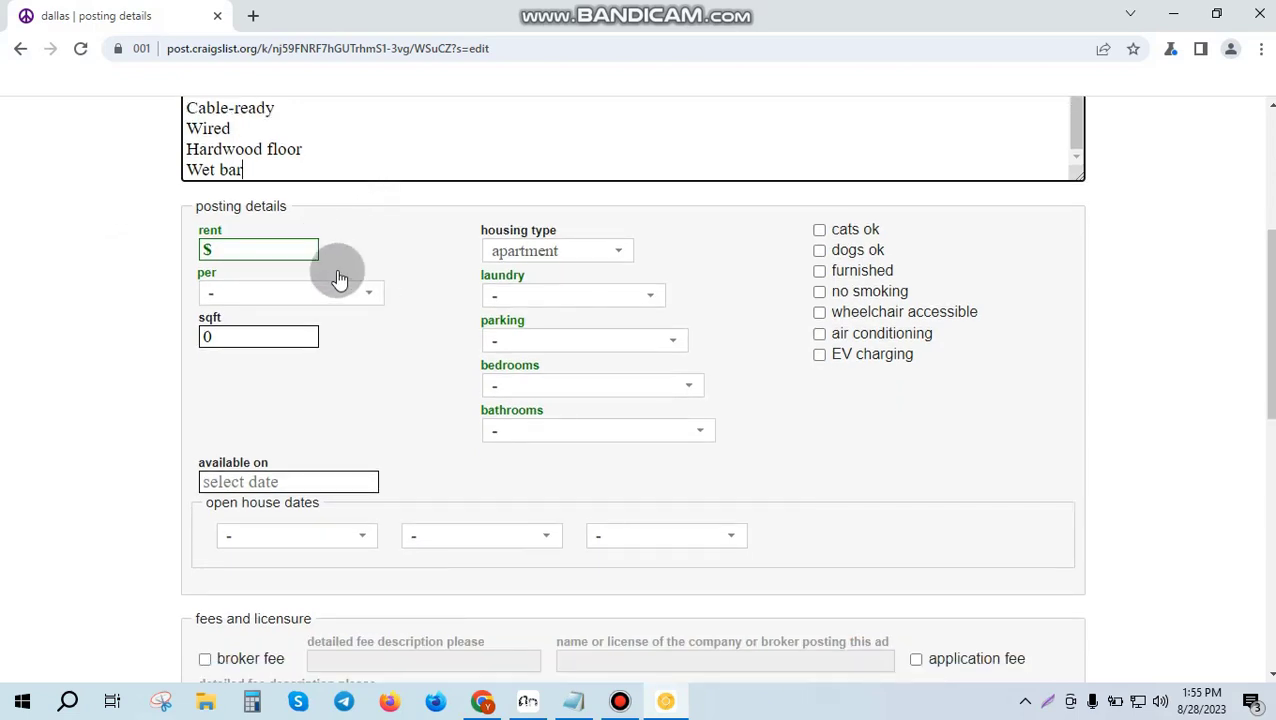
Step: Set the listing's rent to $965 per month
{"action": "left_click", "coordinate": [292, 250]}
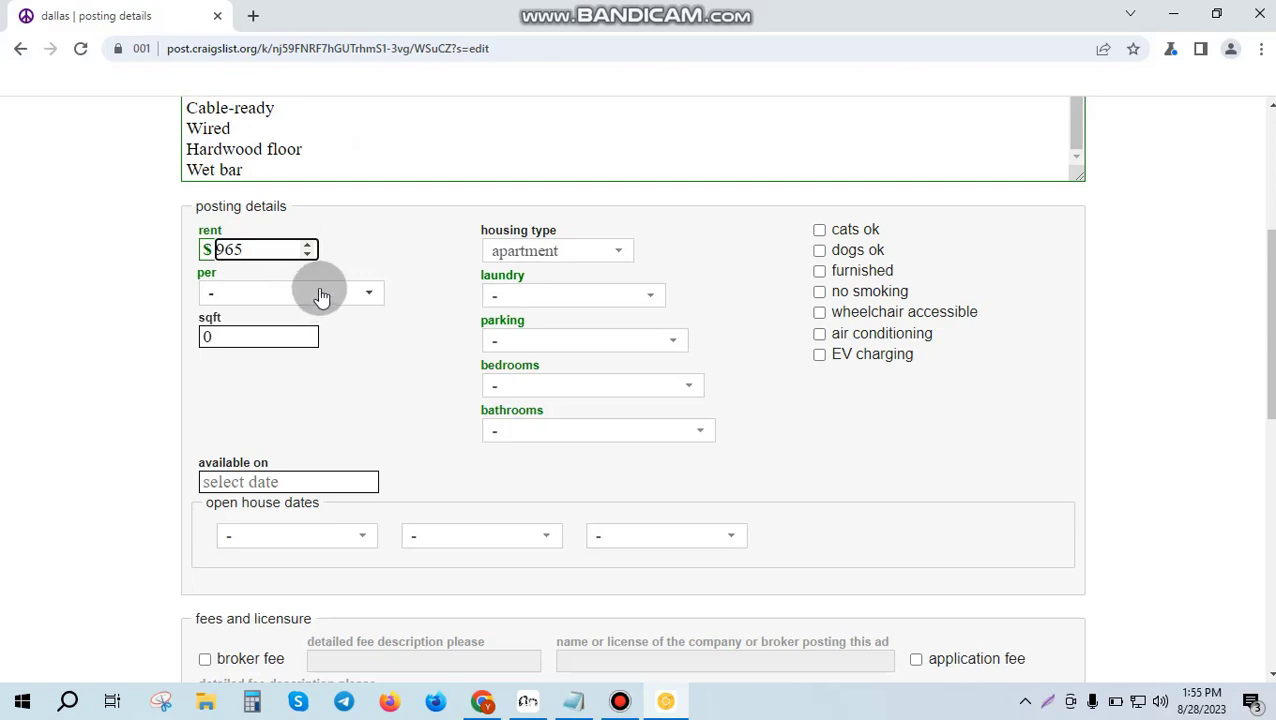
{"action": "left_click", "coordinate": [324, 294]}
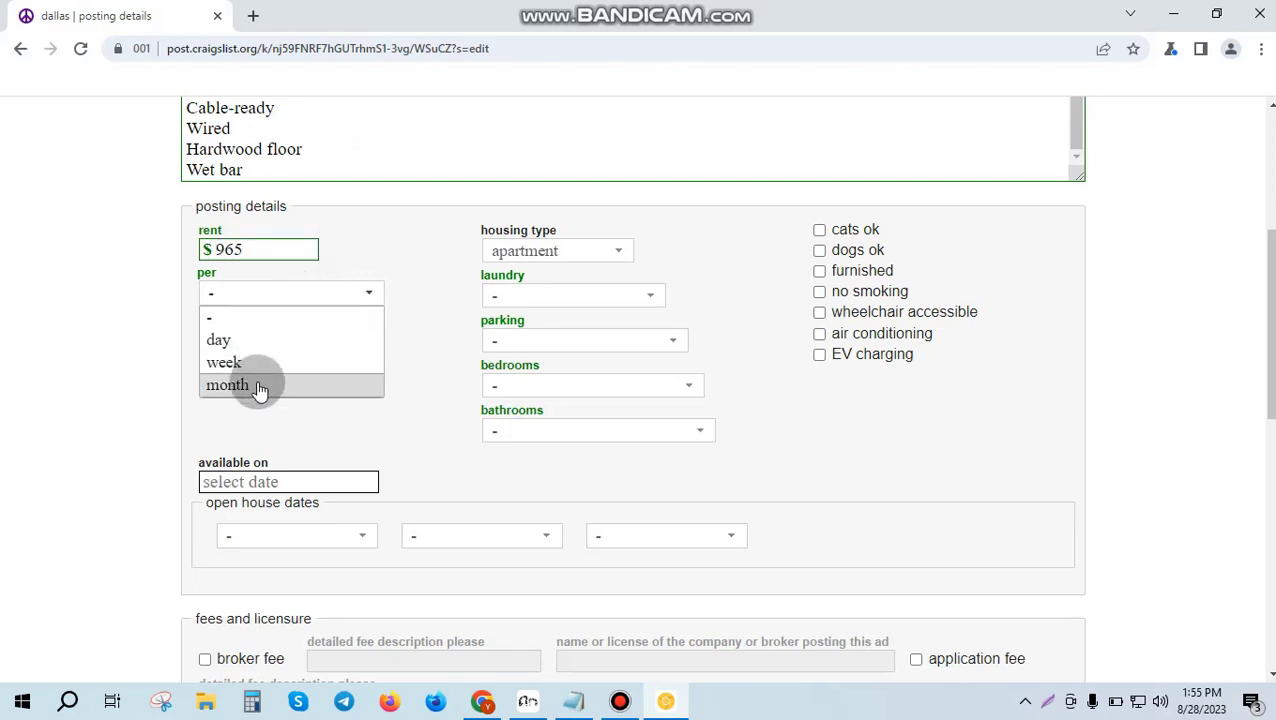
{"action": "left_click", "coordinate": [258, 386]}
Step: Undo the cut of "$965 / 700ft2" in the Notepad document and set the listing's square footage to 700
{"action": "left_click", "coordinate": [227, 340]}
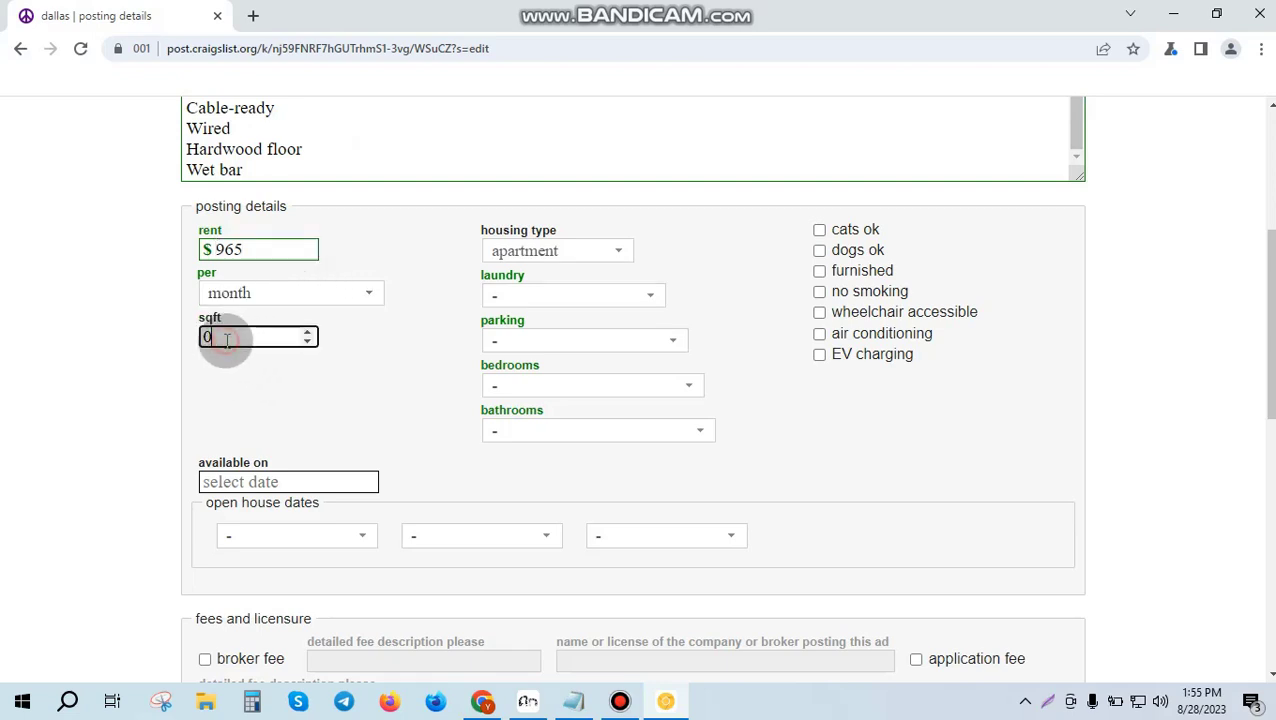
{"action": "left_click", "coordinate": [573, 701]}
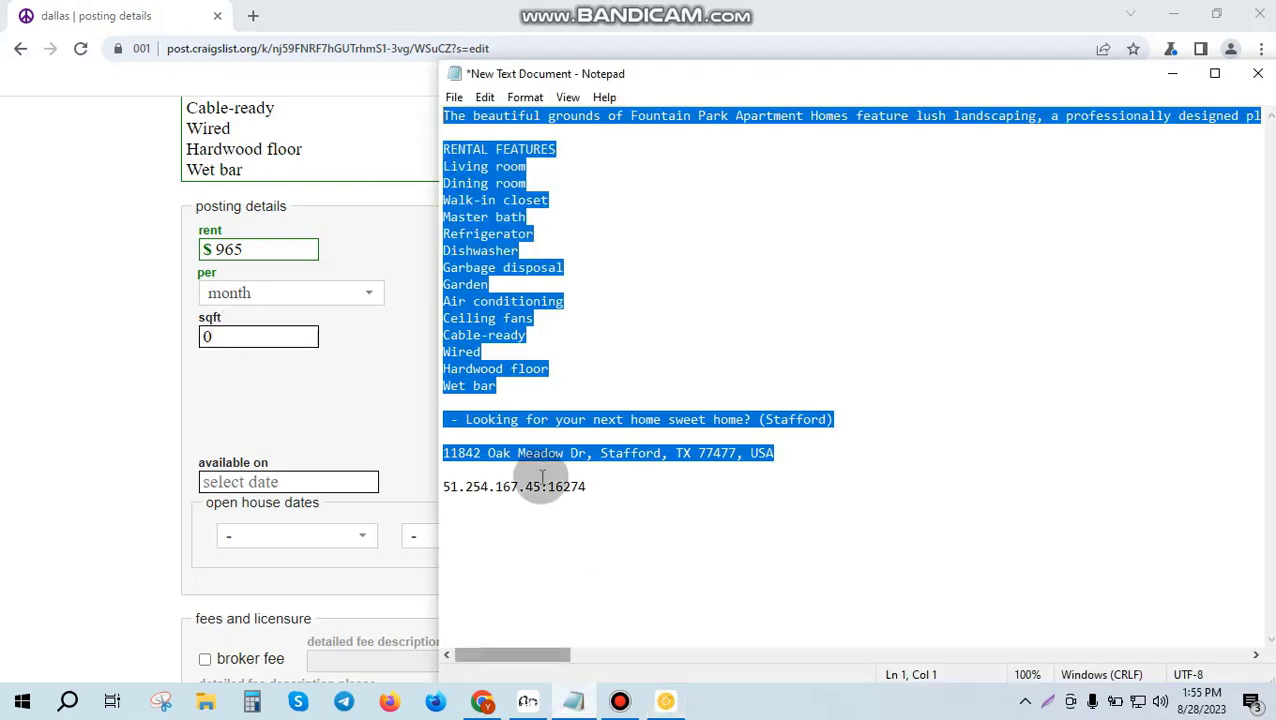
{"action": "left_click", "coordinate": [578, 420]}
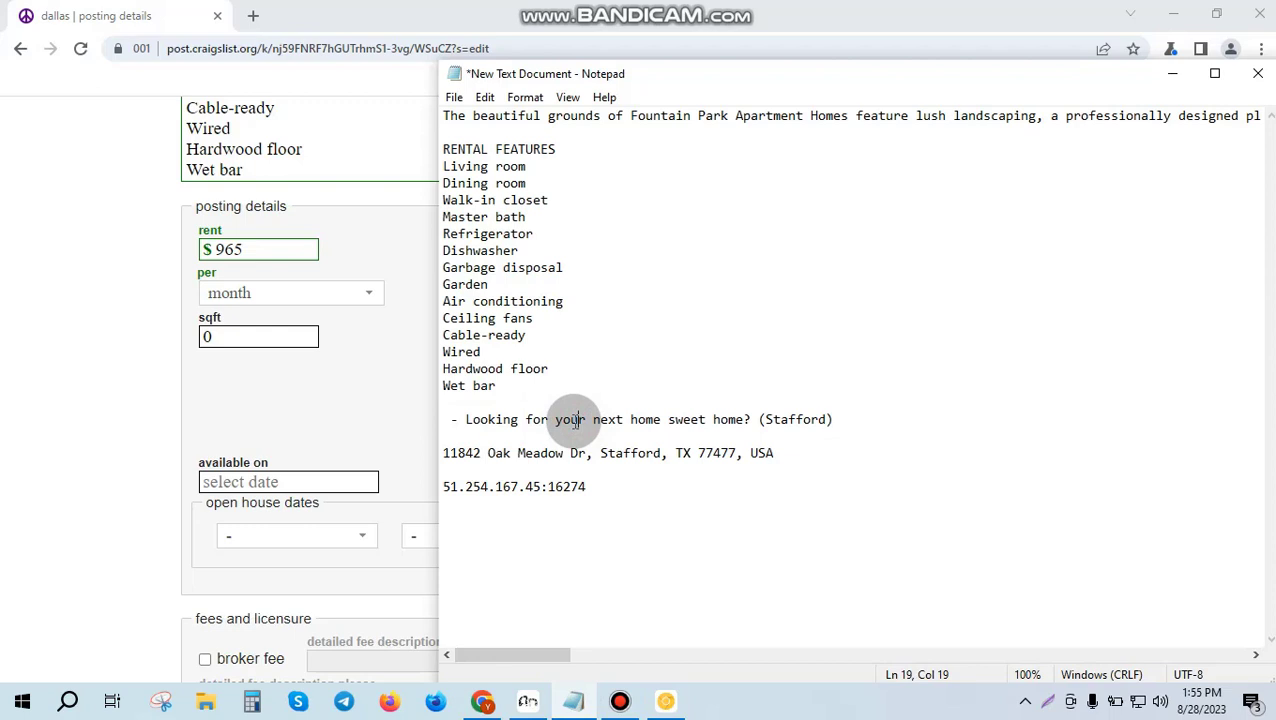
{"action": "key", "text": "ctrl+z"}
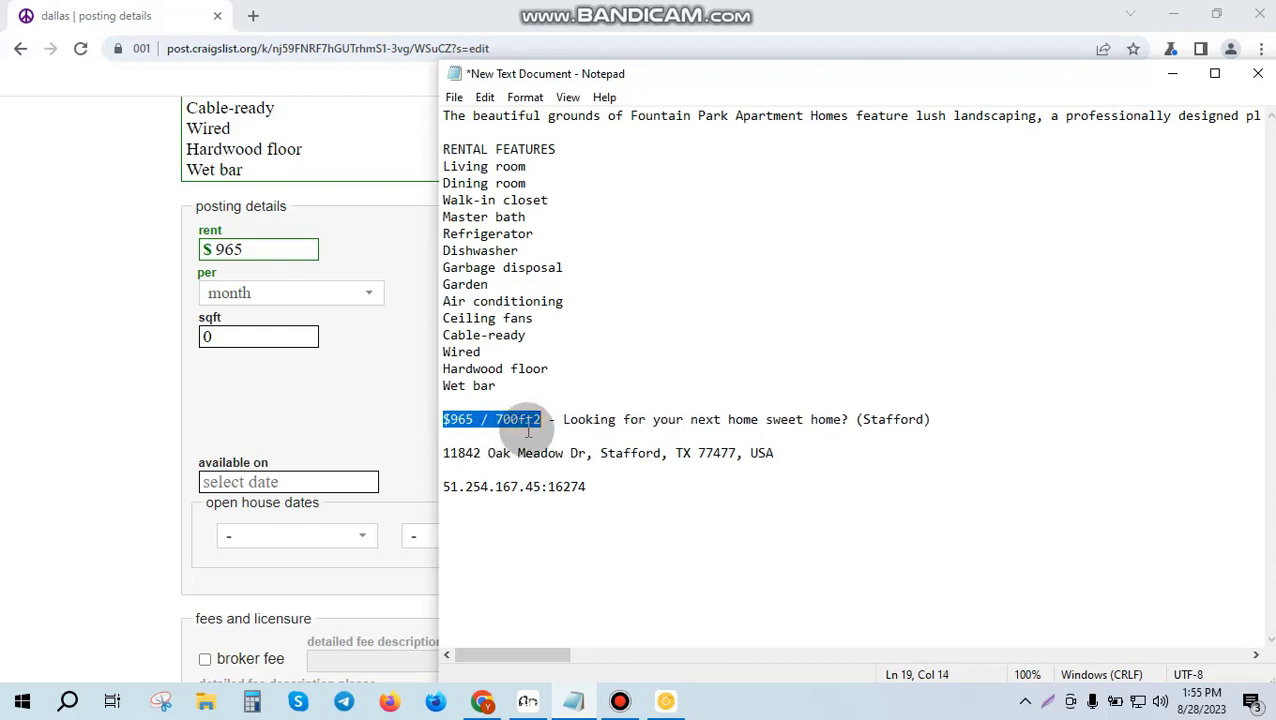
{"action": "left_click", "coordinate": [240, 336]}
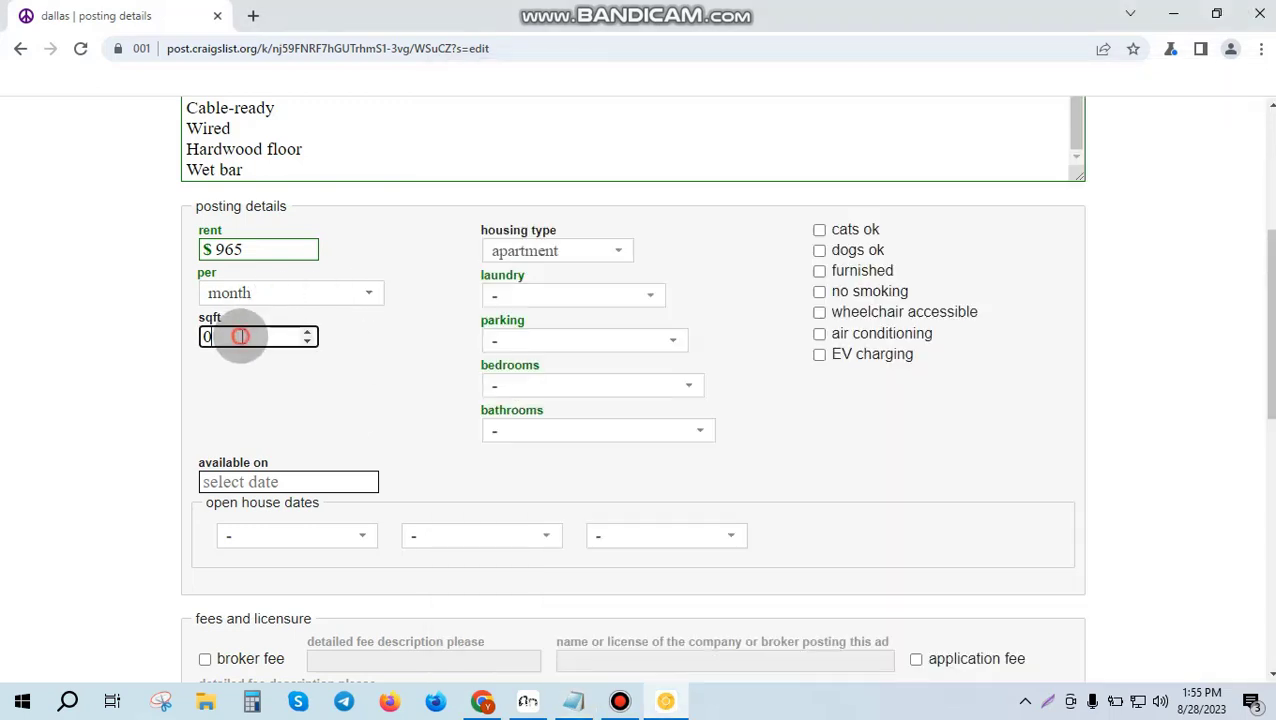
{"action": "left_click", "coordinate": [227, 336]}
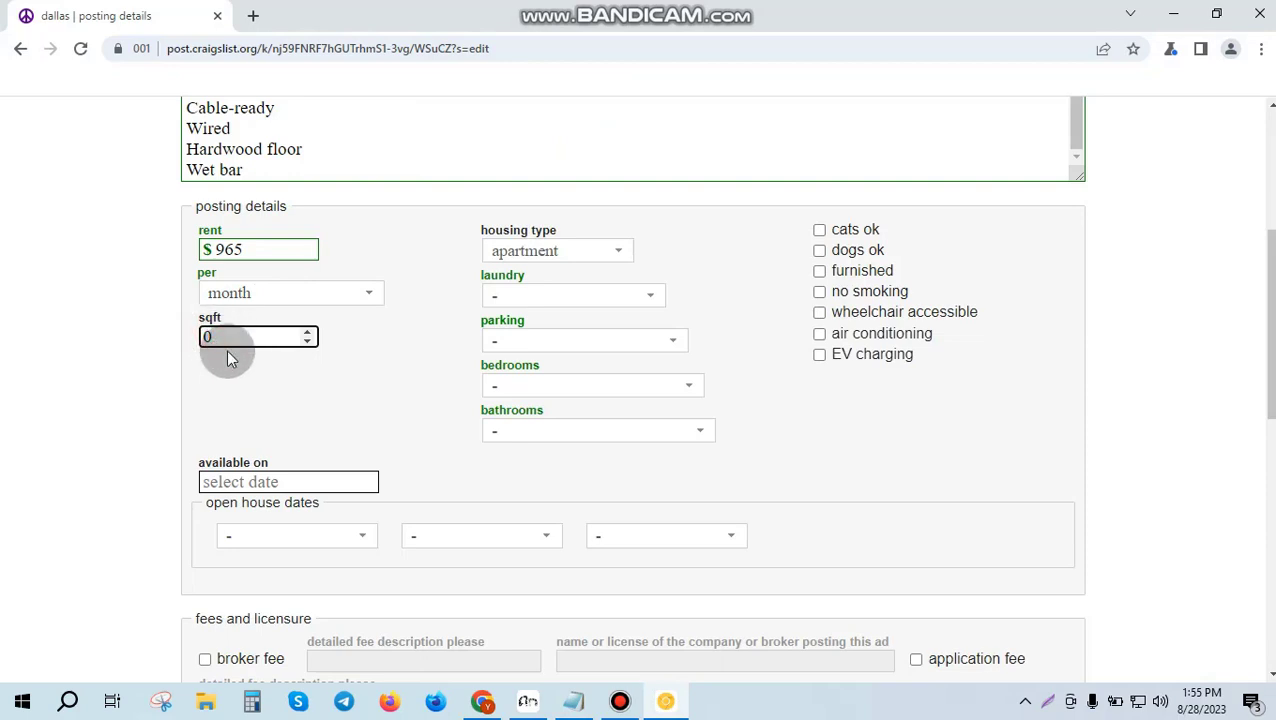
{"action": "key", "text": "BackSpace"}
{"action": "type", "text": "700"}
{"action": "left_click", "coordinate": [369, 361]}
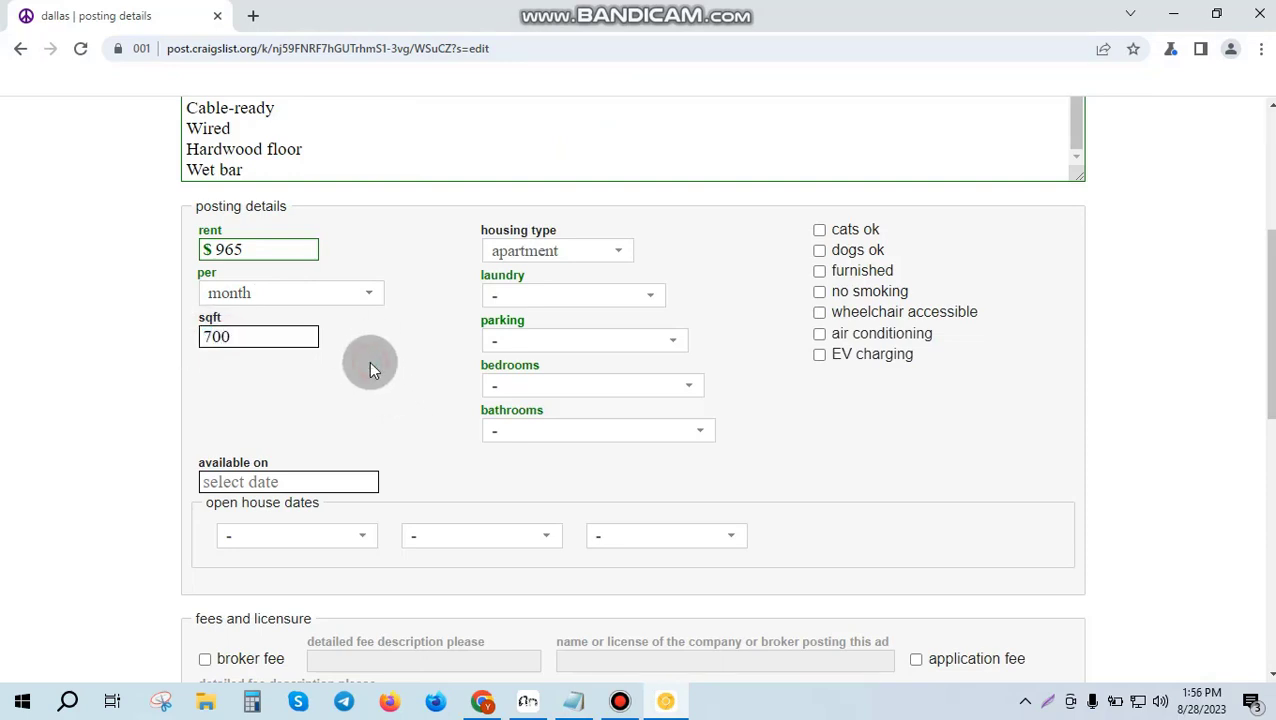
Step: Set the housing type to apartment, with w/d hookups for laundry and no parking
{"action": "left_click", "coordinate": [584, 250]}
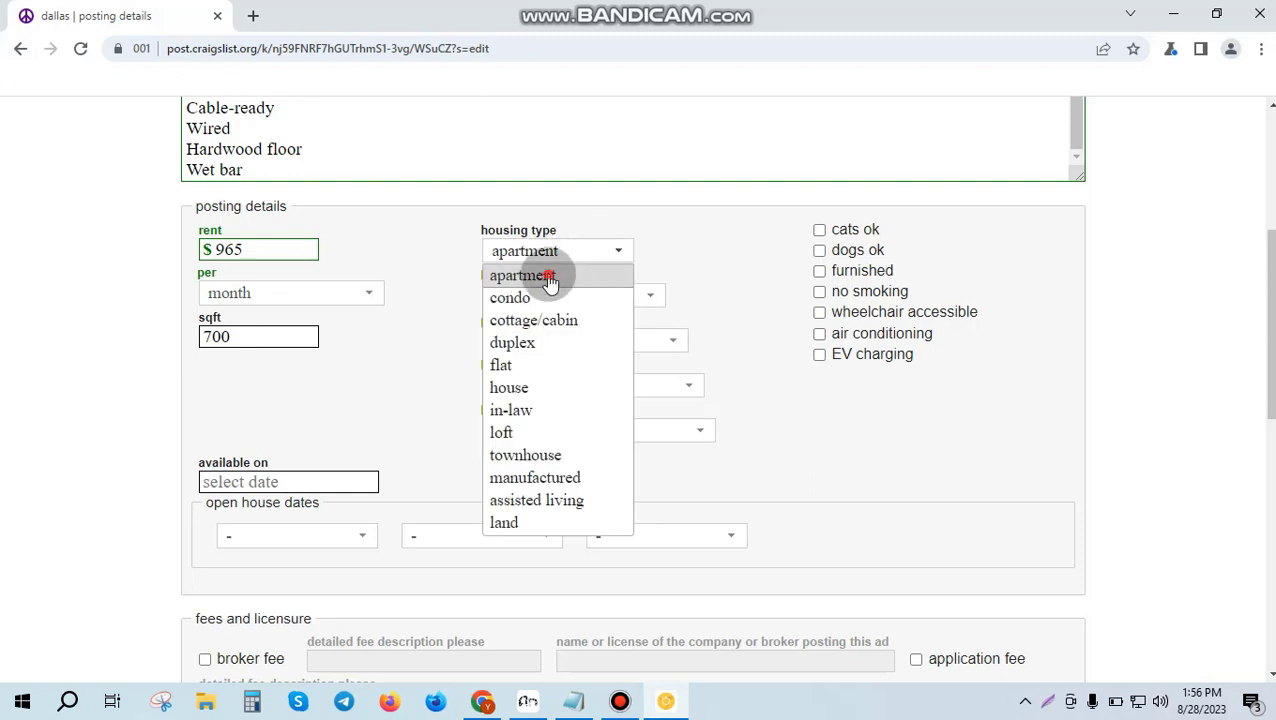
{"action": "left_click", "coordinate": [560, 273]}
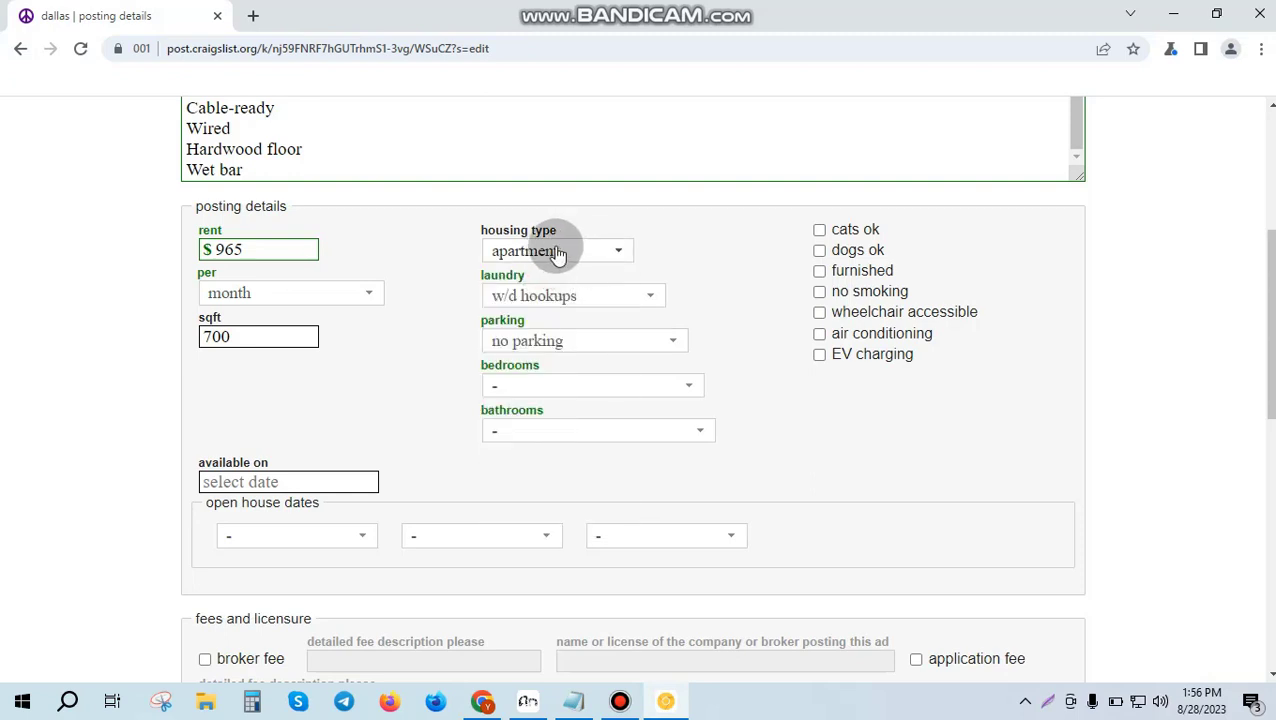
{"action": "left_click", "coordinate": [592, 300]}
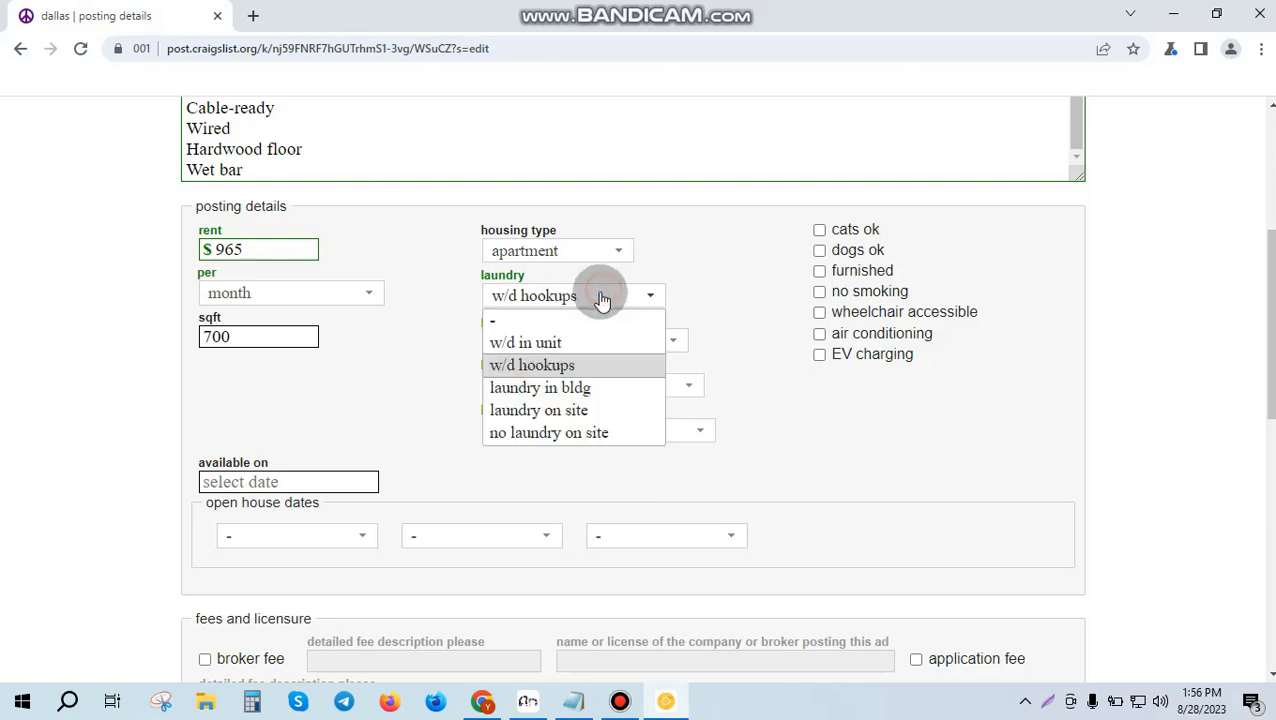
{"action": "left_click", "coordinate": [547, 370]}
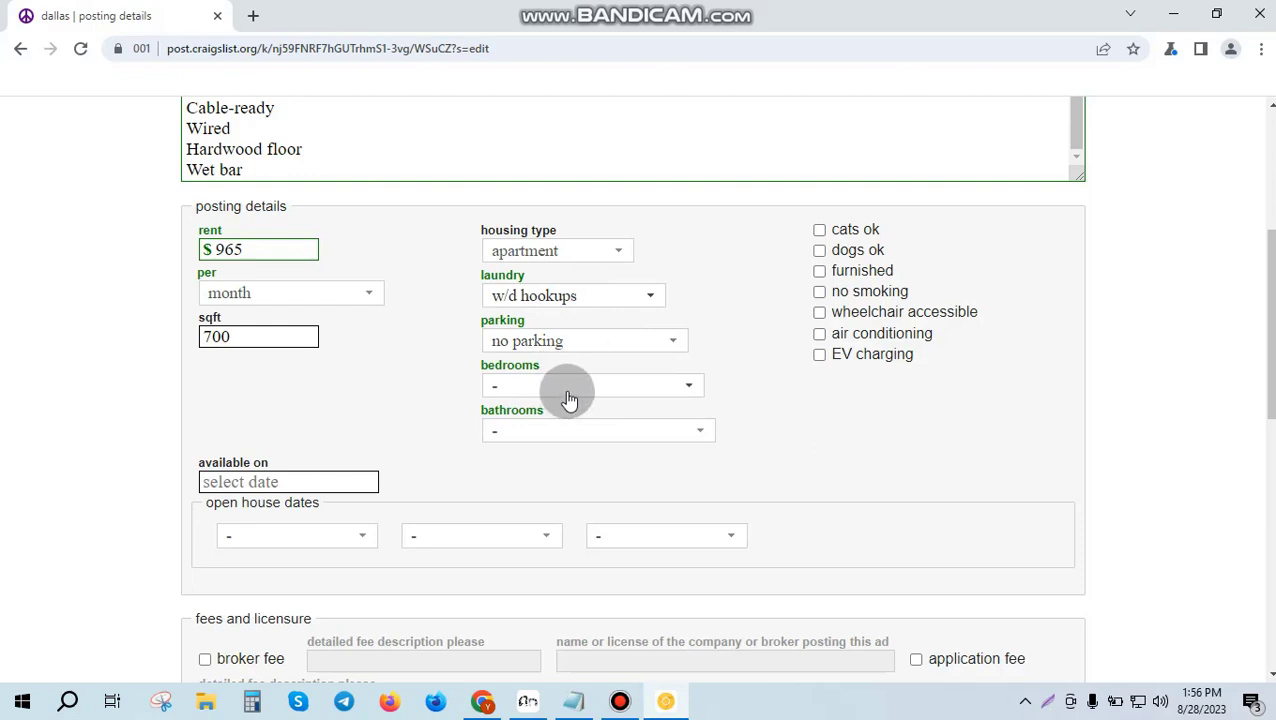
{"action": "left_click", "coordinate": [585, 343]}
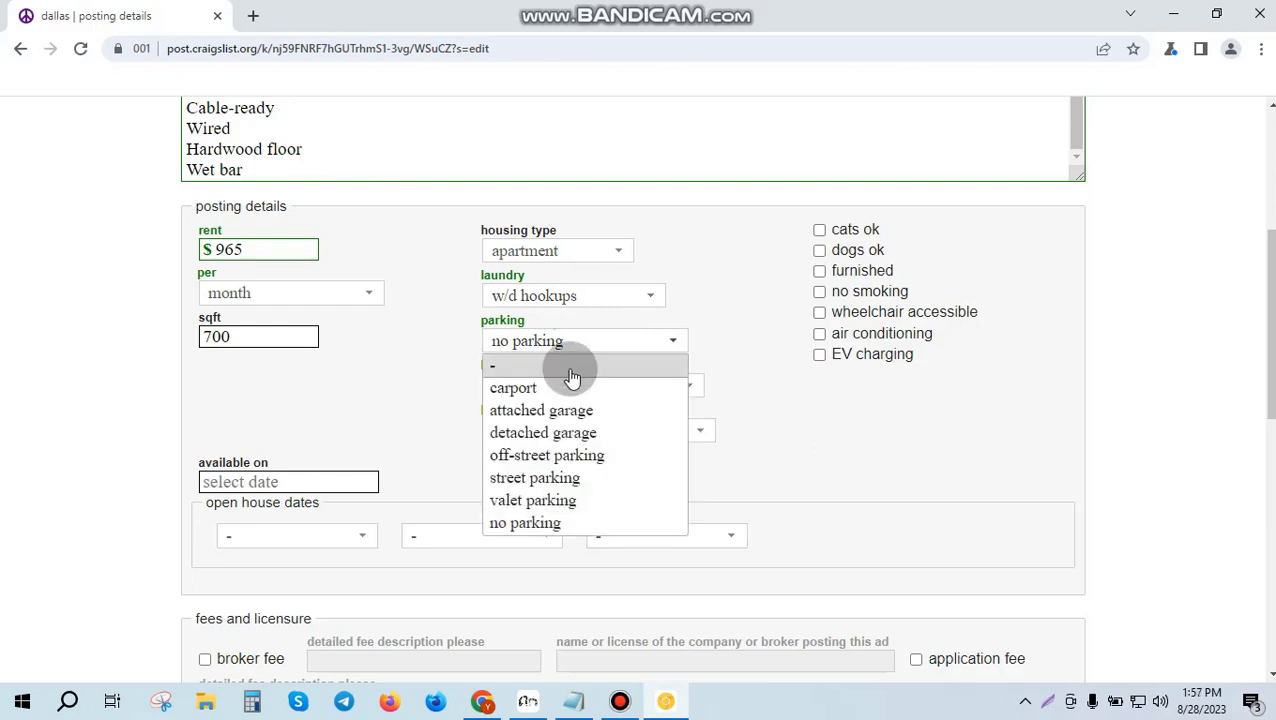
{"action": "left_click", "coordinate": [566, 523]}
{"action": "scroll", "coordinate": [561, 536], "scroll_direction": "up", "scroll_amount": 2}
{"action": "scroll", "coordinate": [570, 500], "scroll_direction": "down", "scroll_amount": 1}
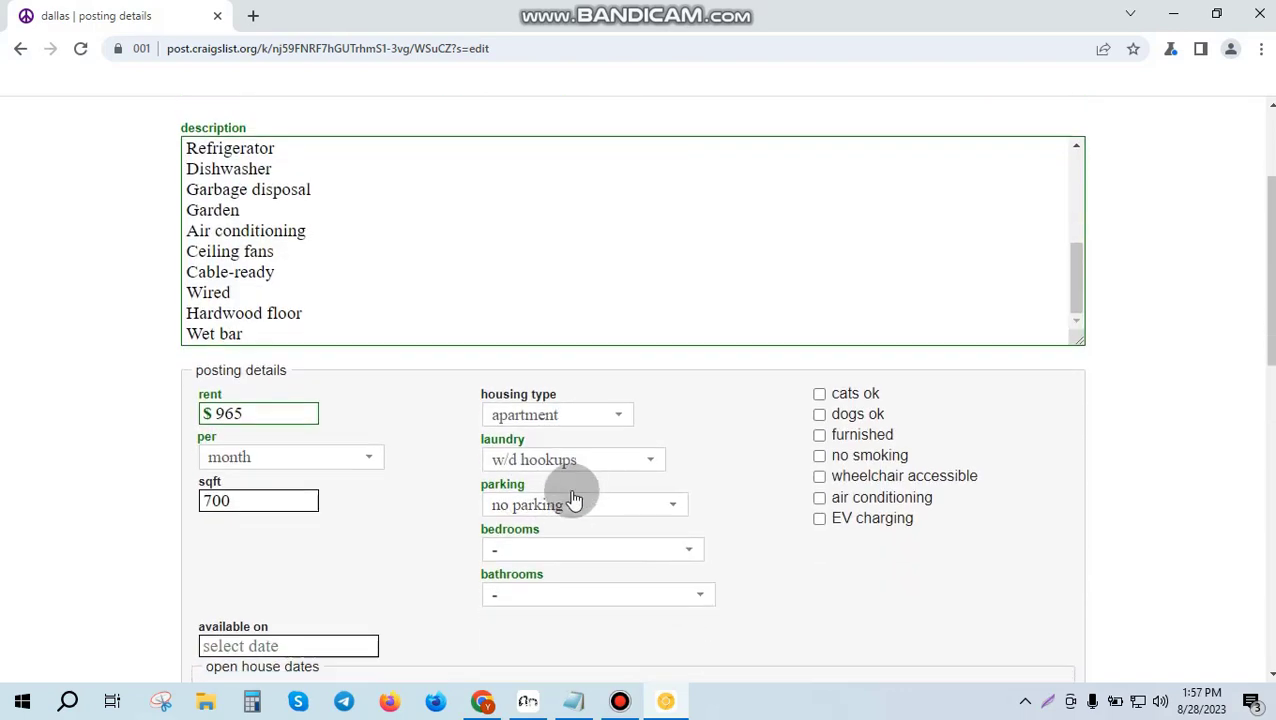
Step: Set the apartment's bedrooms to 2 and bathrooms to 2
{"action": "left_click", "coordinate": [568, 468]}
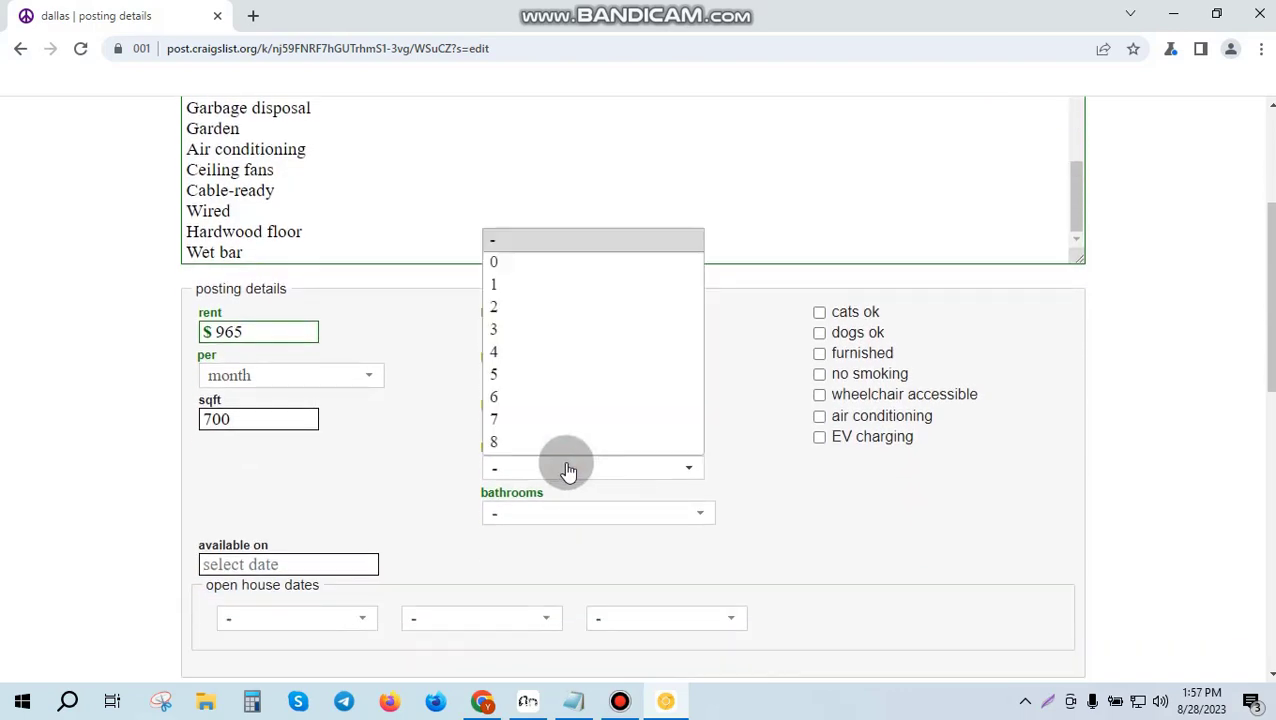
{"action": "left_click", "coordinate": [514, 313]}
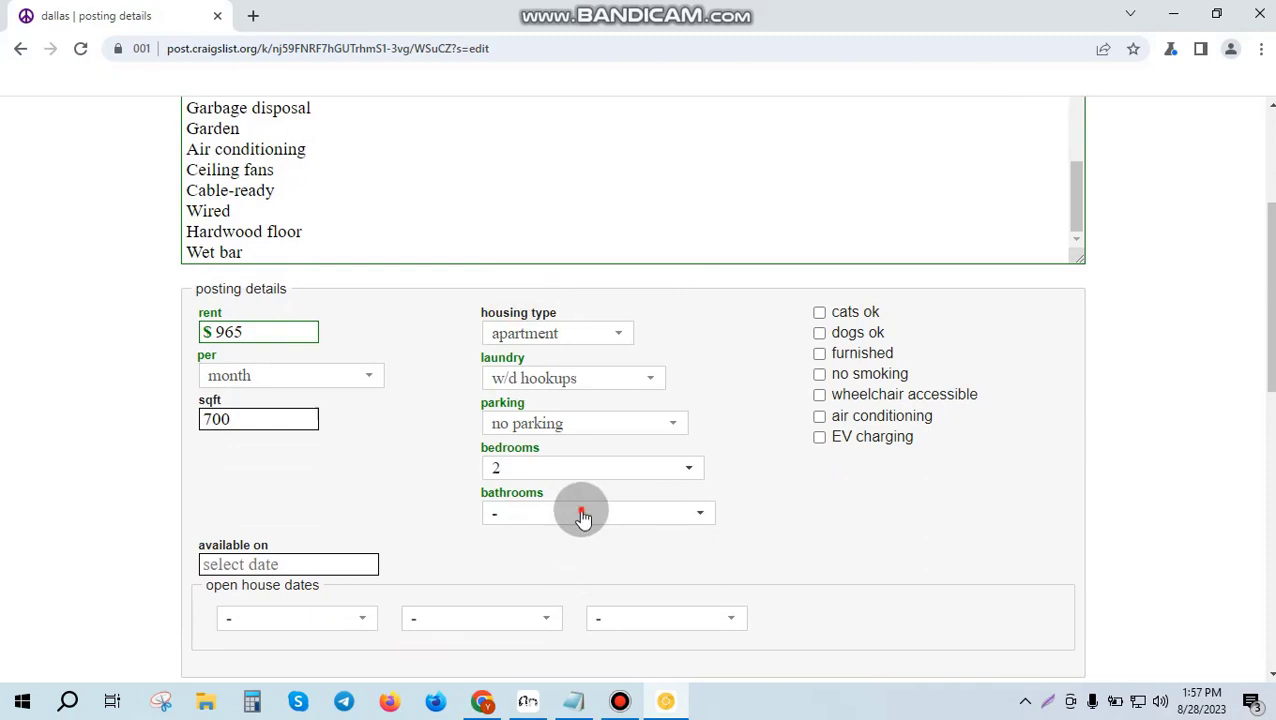
{"action": "left_click", "coordinate": [583, 515]}
{"action": "left_click", "coordinate": [516, 197]}
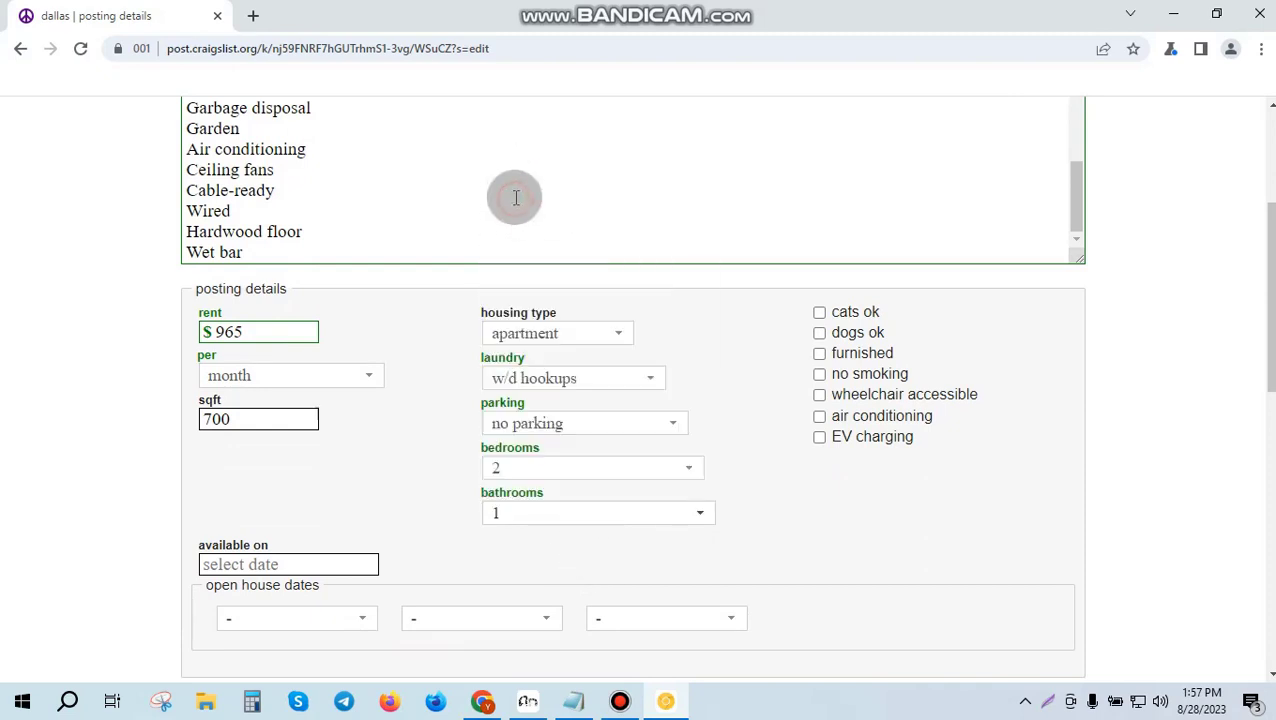
{"action": "scroll", "coordinate": [640, 440], "scroll_direction": "down", "scroll_amount": 1}
{"action": "left_click", "coordinate": [573, 420]}
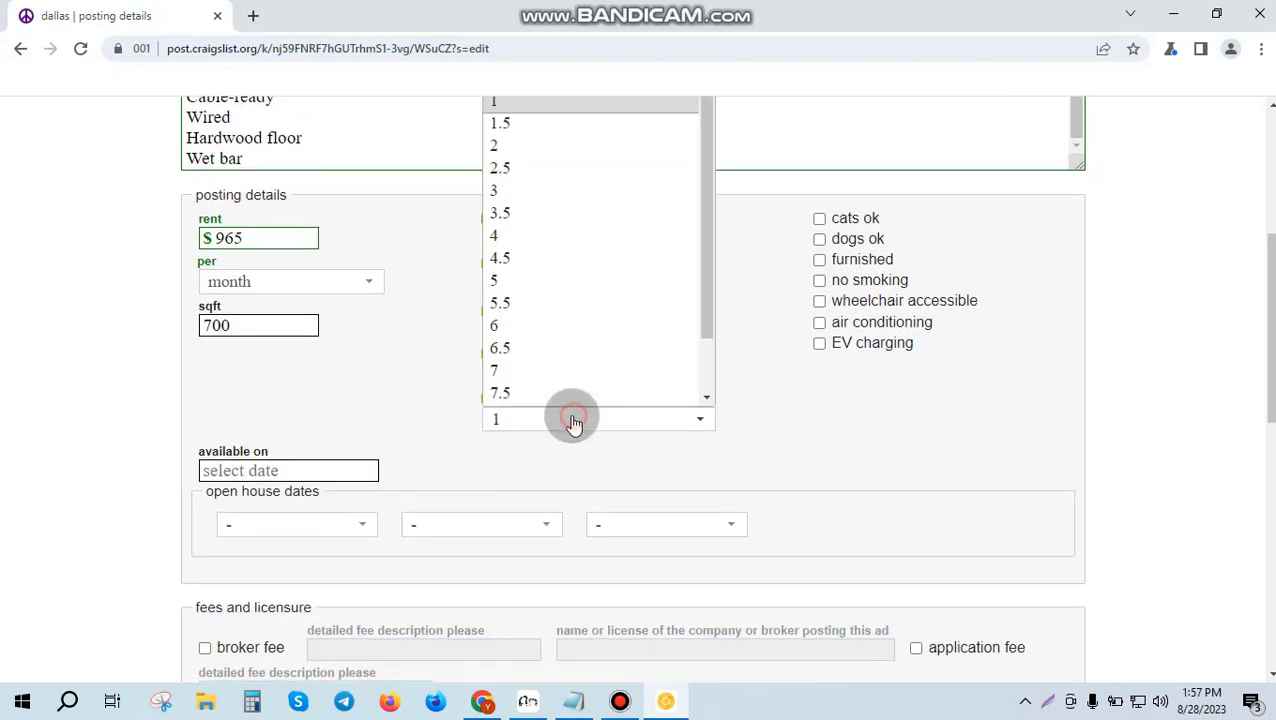
{"action": "left_click", "coordinate": [502, 145]}
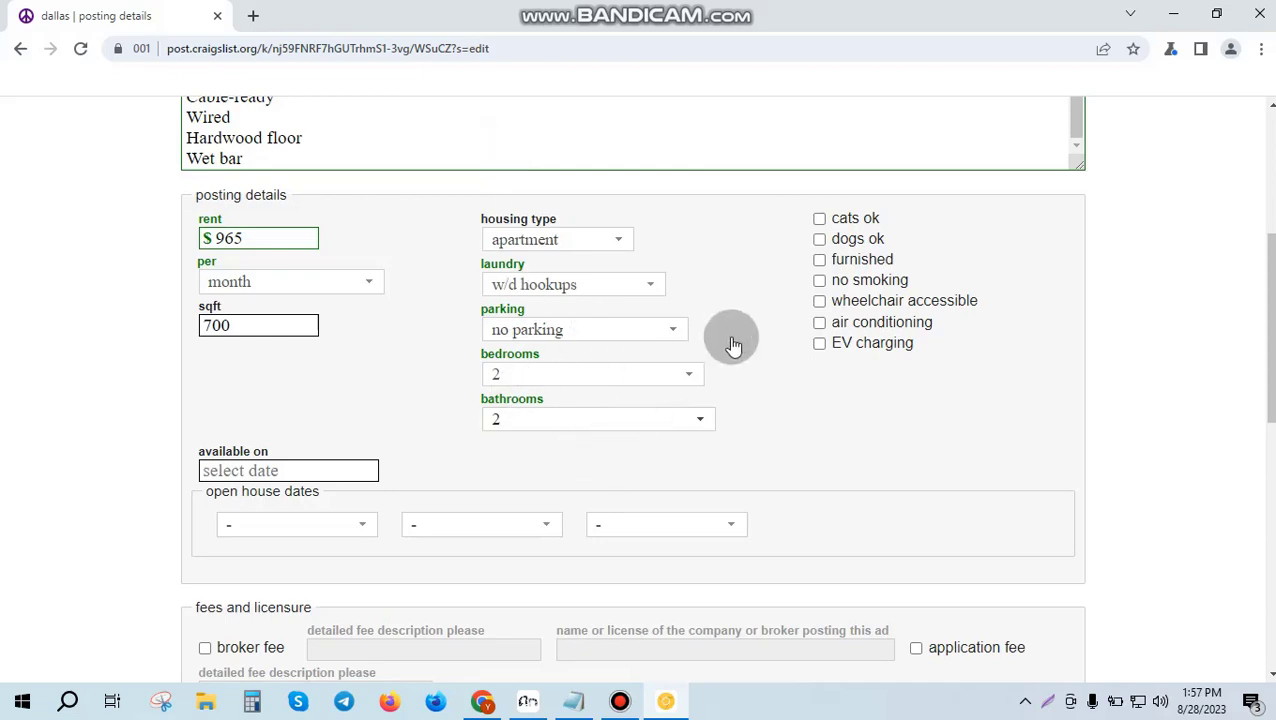
Step: Mark the apartment as no smoking and set its availability date to Fri, 1 Sep 2023, leaving the open house dates blank
{"action": "left_click", "coordinate": [819, 281]}
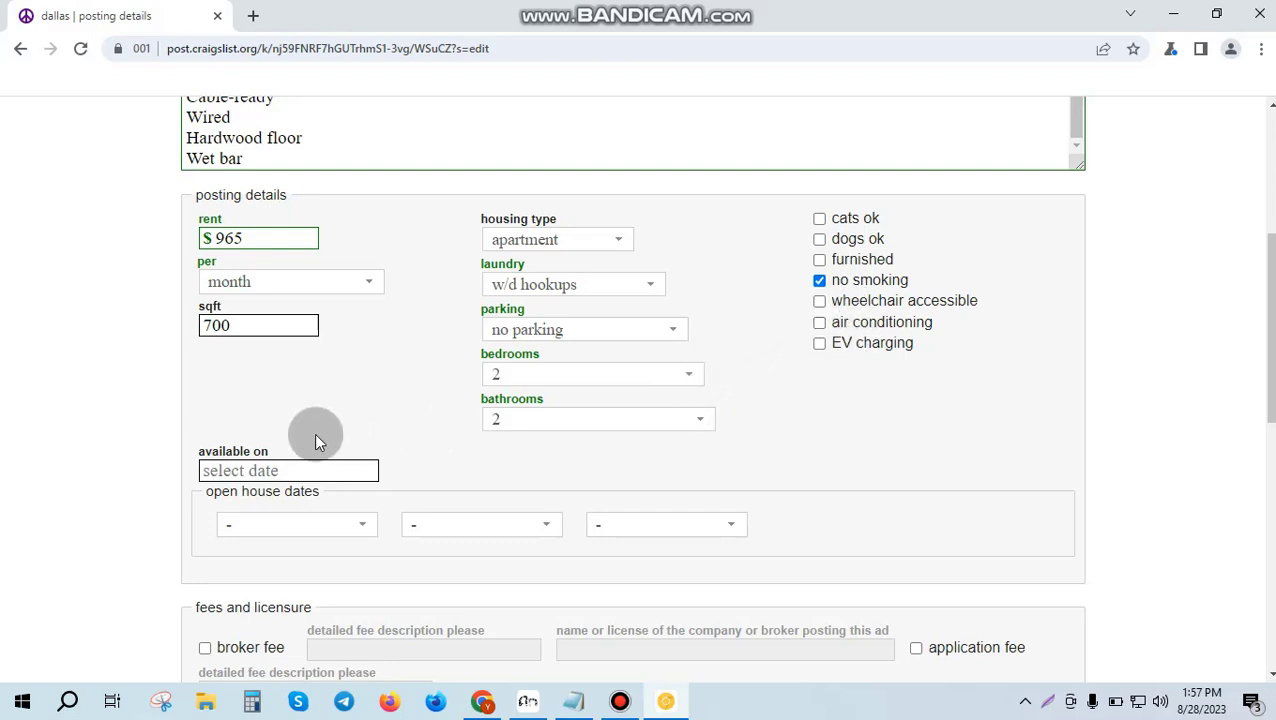
{"action": "scroll", "coordinate": [409, 388], "scroll_direction": "down", "scroll_amount": 1}
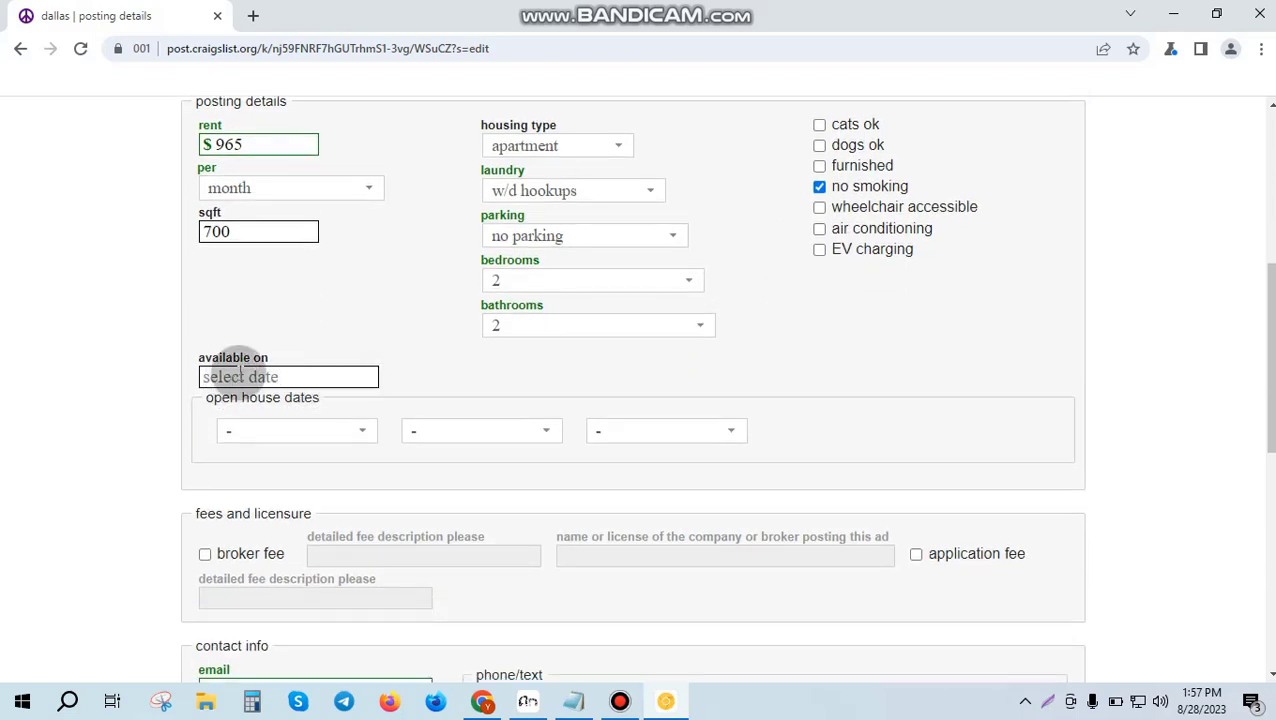
{"action": "left_click", "coordinate": [330, 371]}
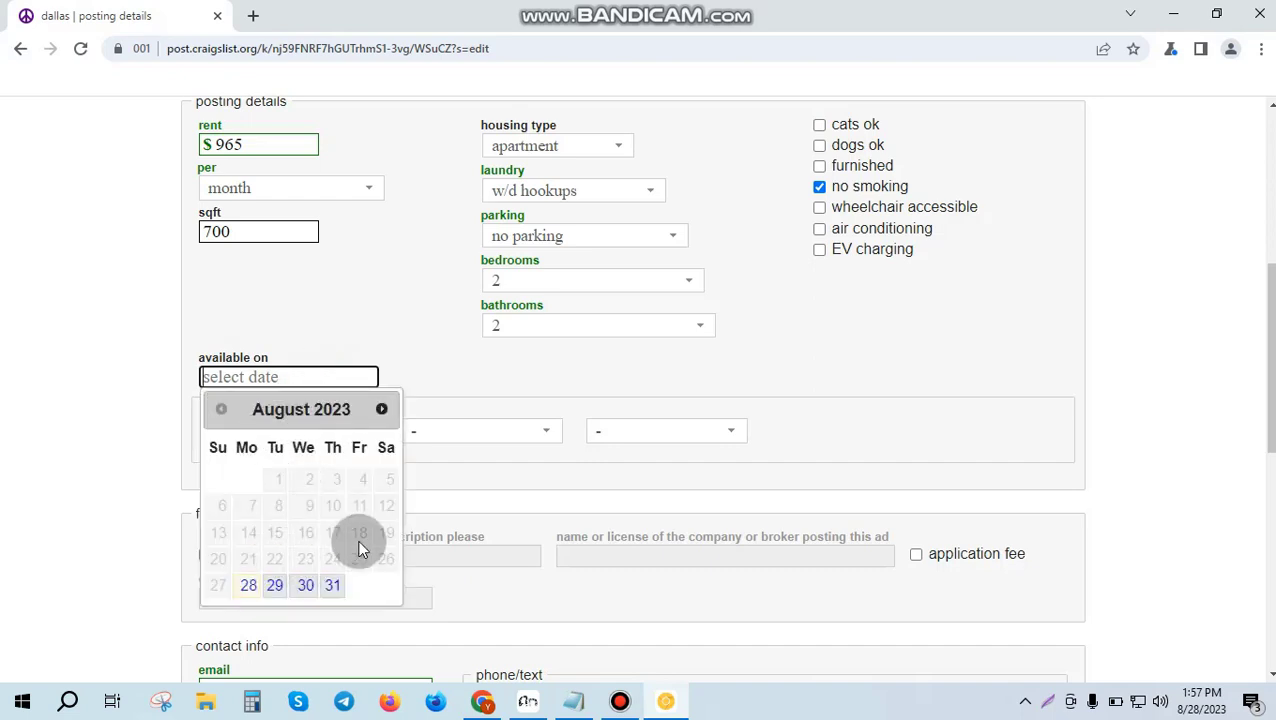
{"action": "left_click", "coordinate": [382, 412]}
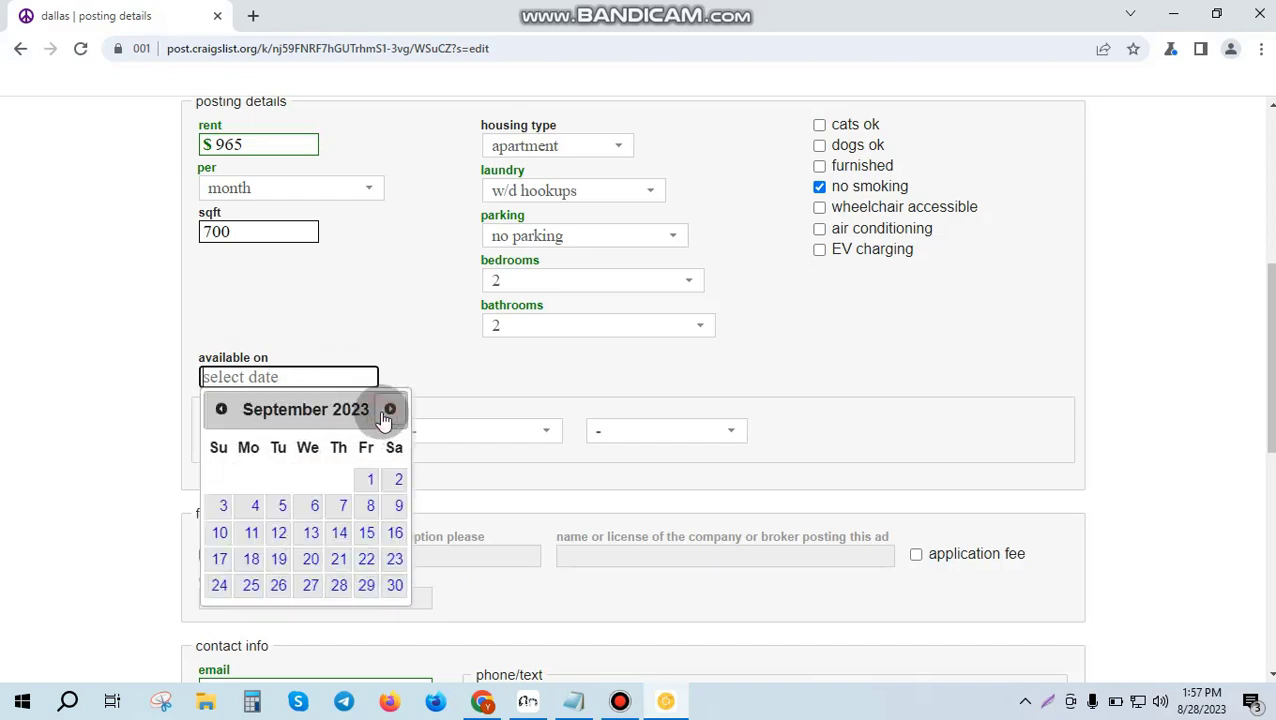
{"action": "left_click", "coordinate": [367, 480]}
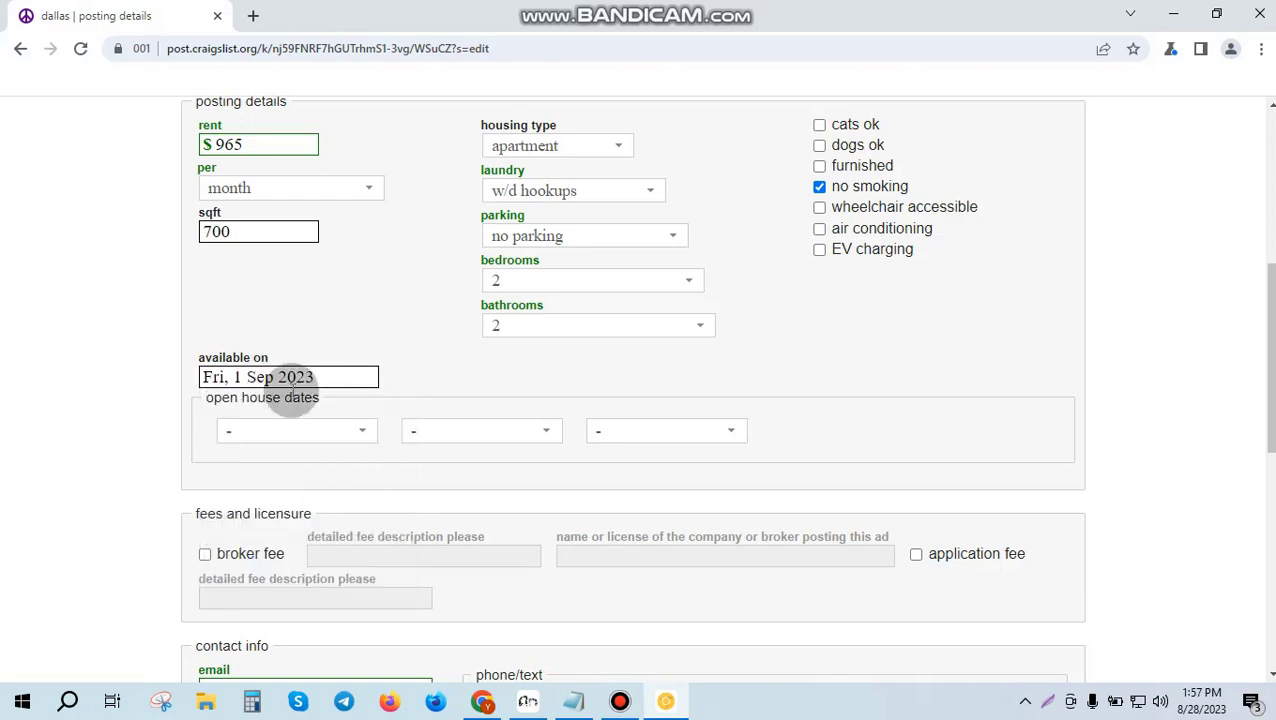
{"action": "left_click", "coordinate": [283, 439]}
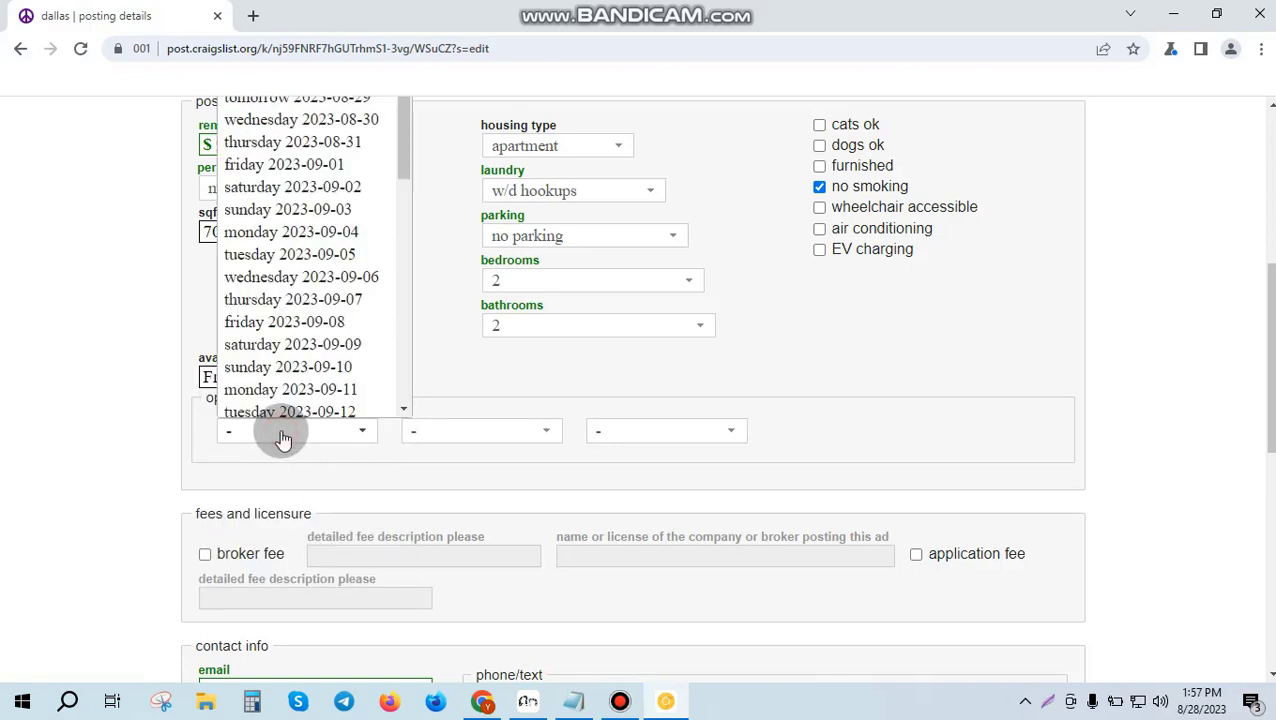
{"action": "left_click", "coordinate": [462, 373]}
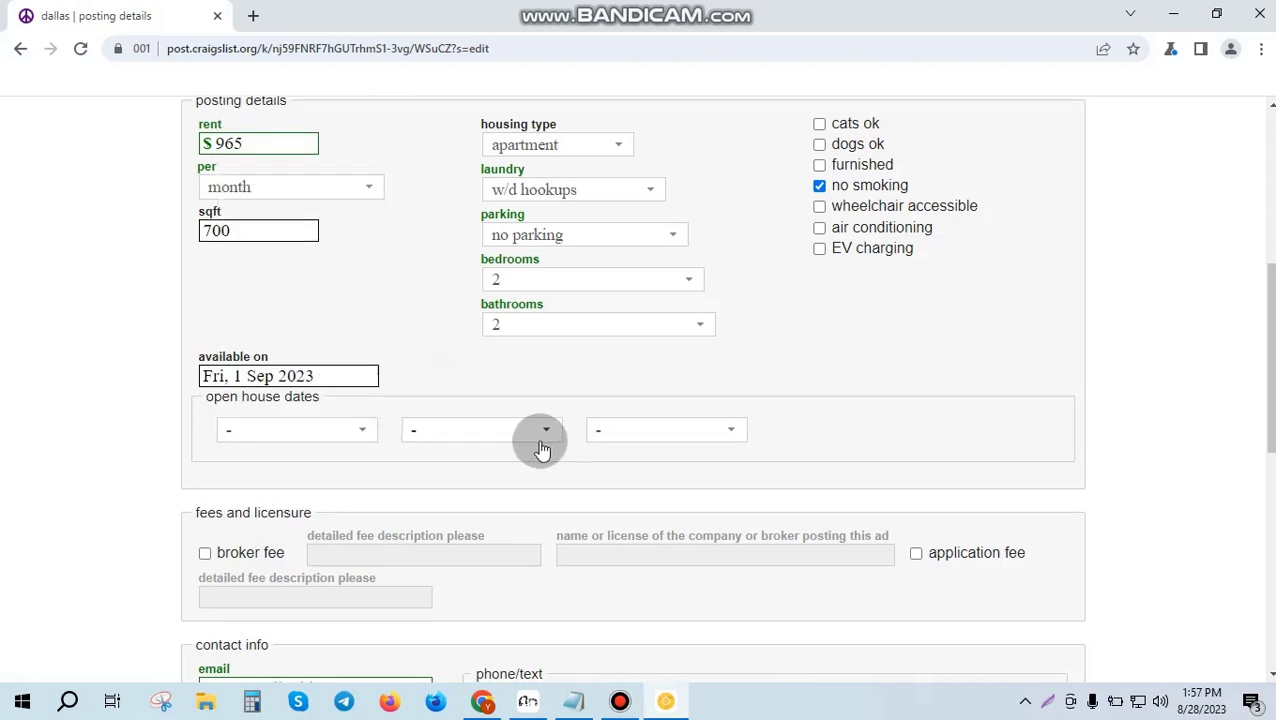
{"action": "scroll", "coordinate": [287, 442], "scroll_direction": "down", "scroll_amount": 1}
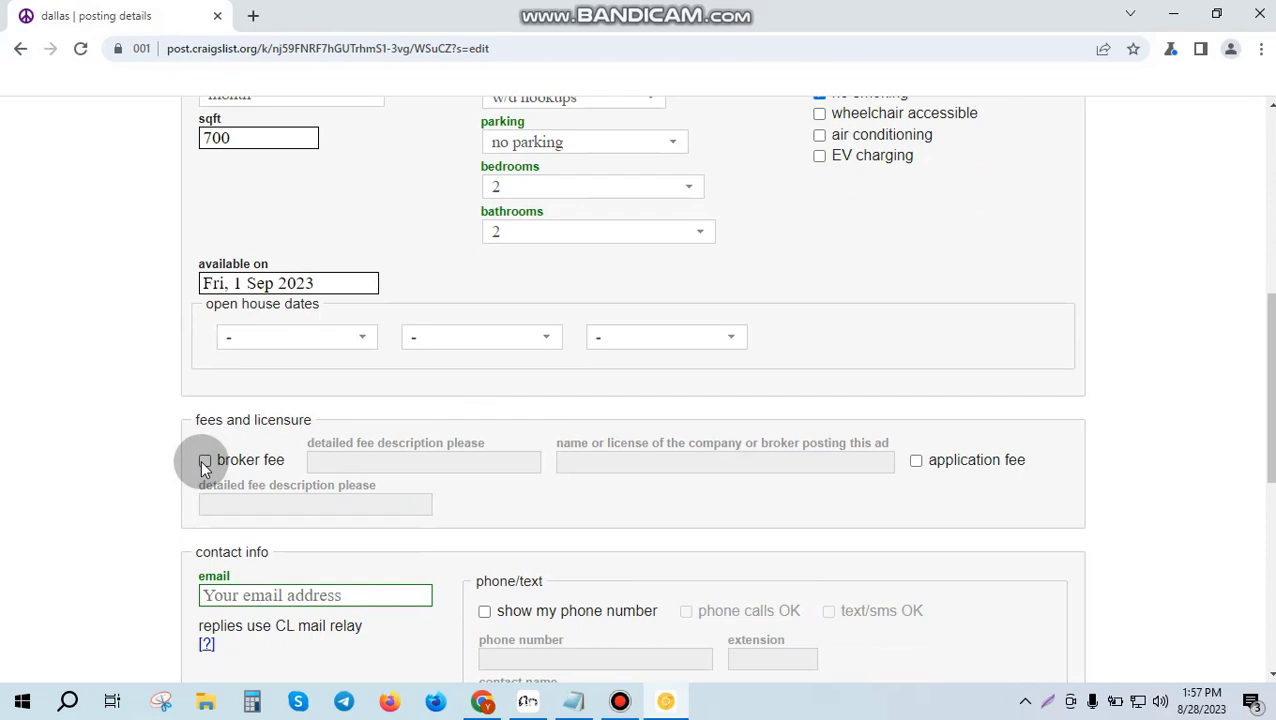
Step: Enable showing the address in the location info and fill in the listing's full street address
{"action": "scroll", "coordinate": [442, 418], "scroll_direction": "down", "scroll_amount": 2}
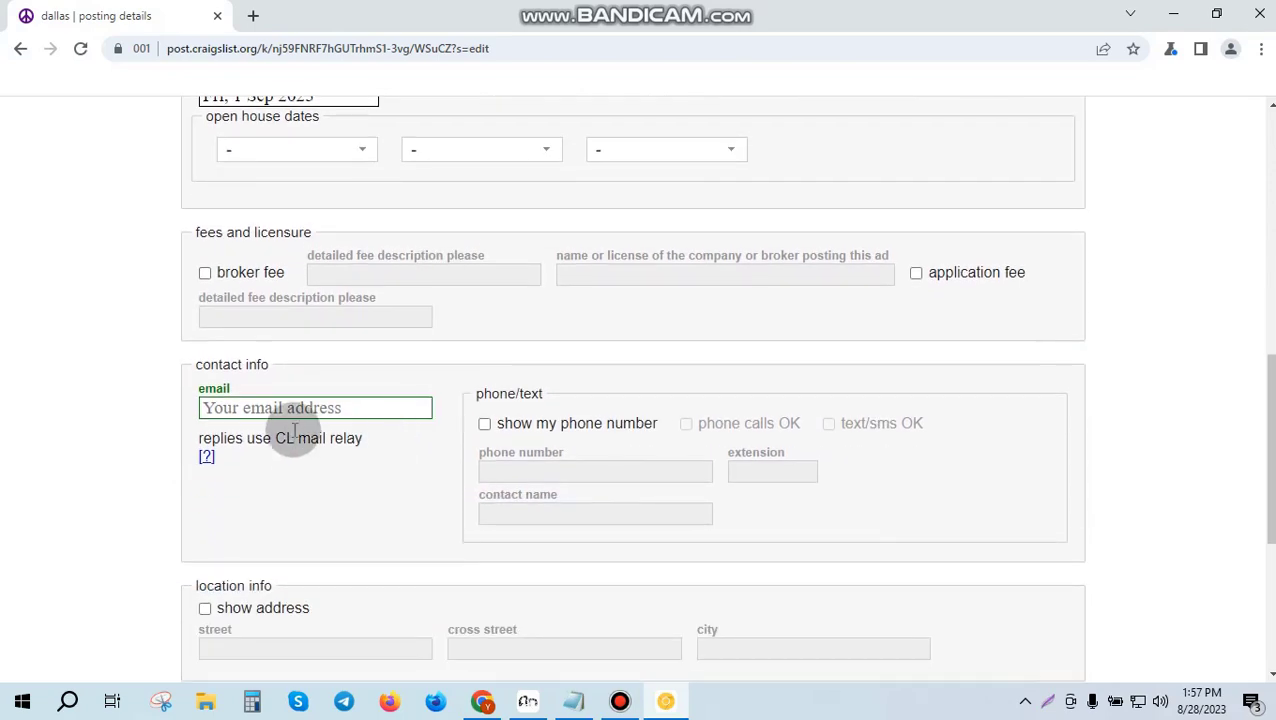
{"action": "scroll", "coordinate": [470, 445], "scroll_direction": "down", "scroll_amount": 2}
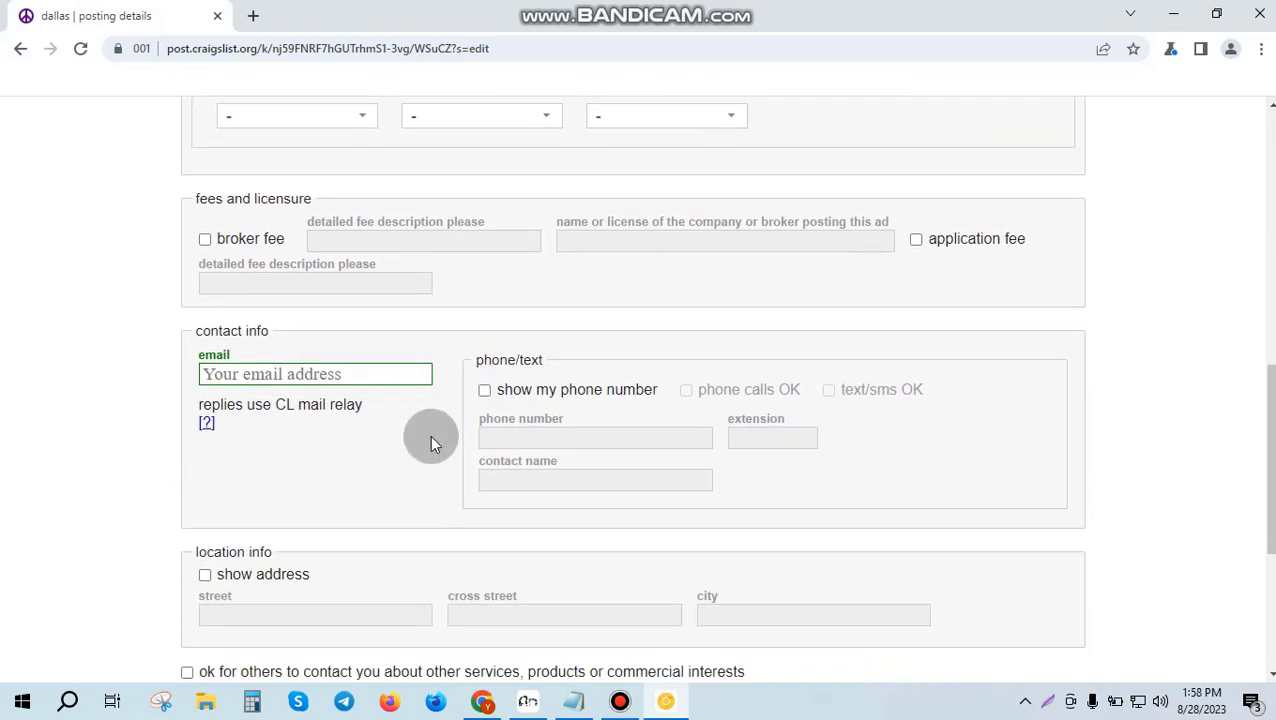
{"action": "left_click", "coordinate": [205, 421]}
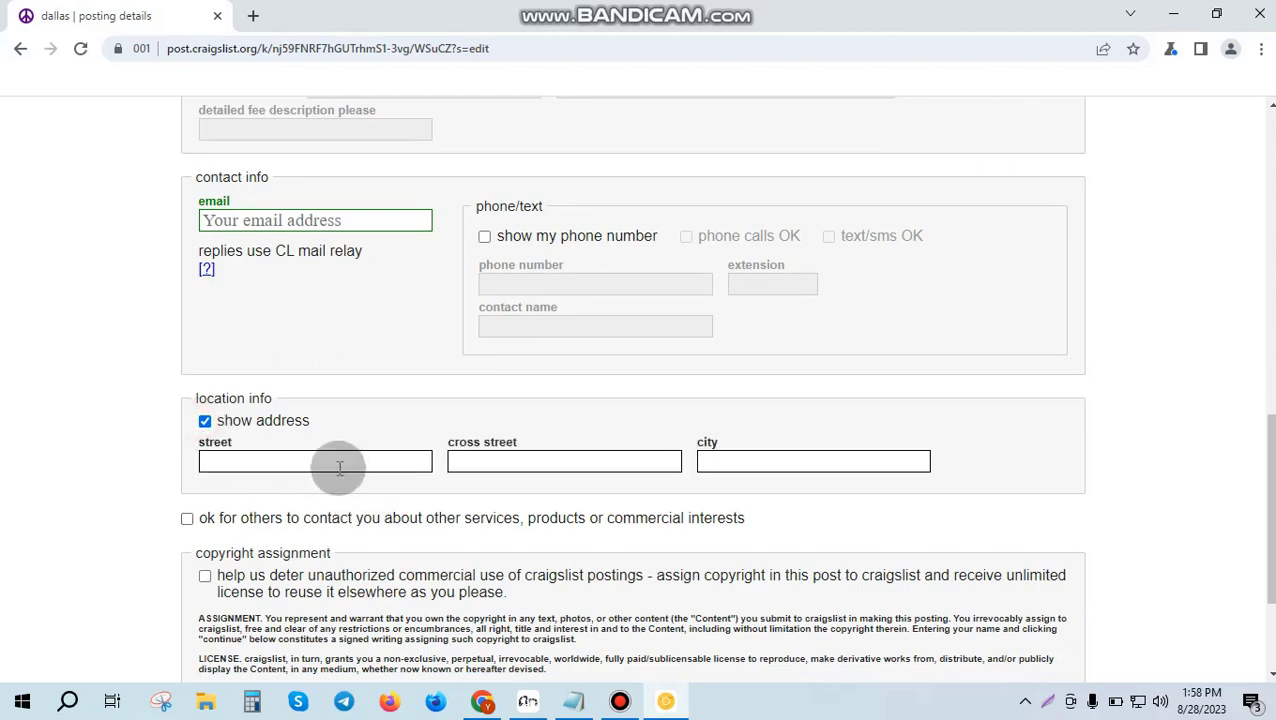
{"action": "scroll", "coordinate": [339, 467], "scroll_direction": "up", "scroll_amount": 8}
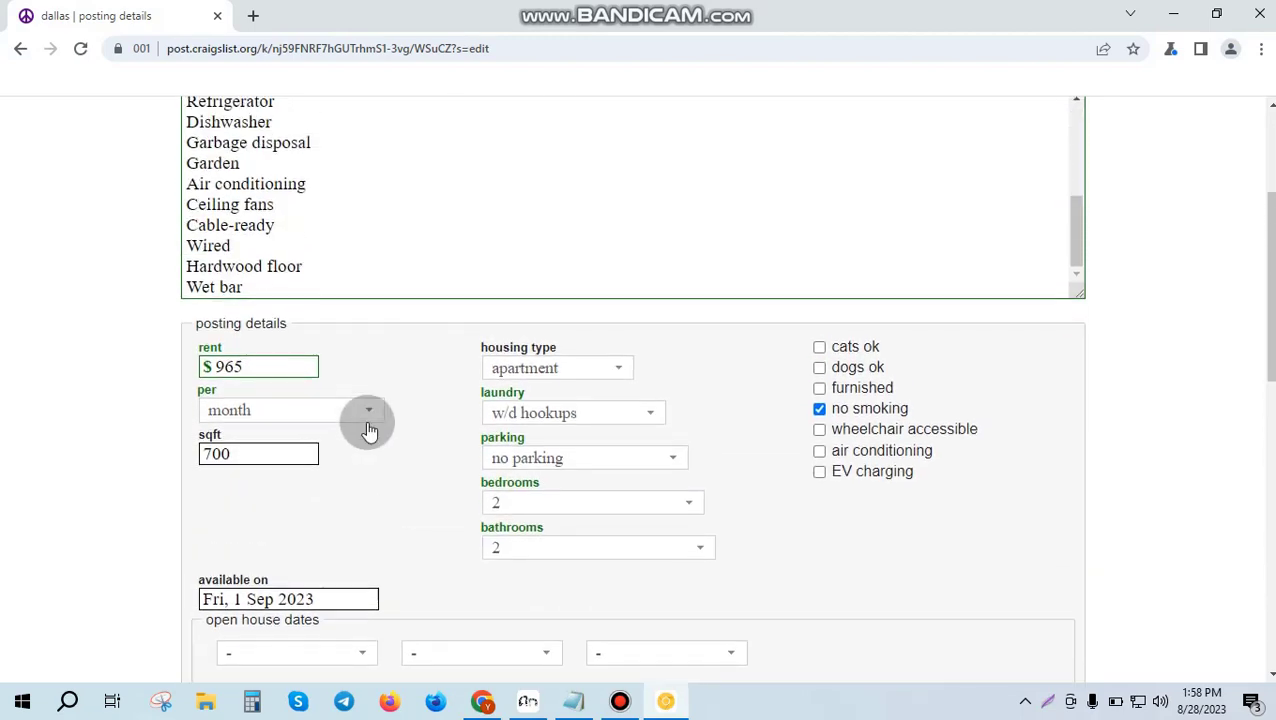
{"action": "scroll", "coordinate": [369, 430], "scroll_direction": "down", "scroll_amount": 10}
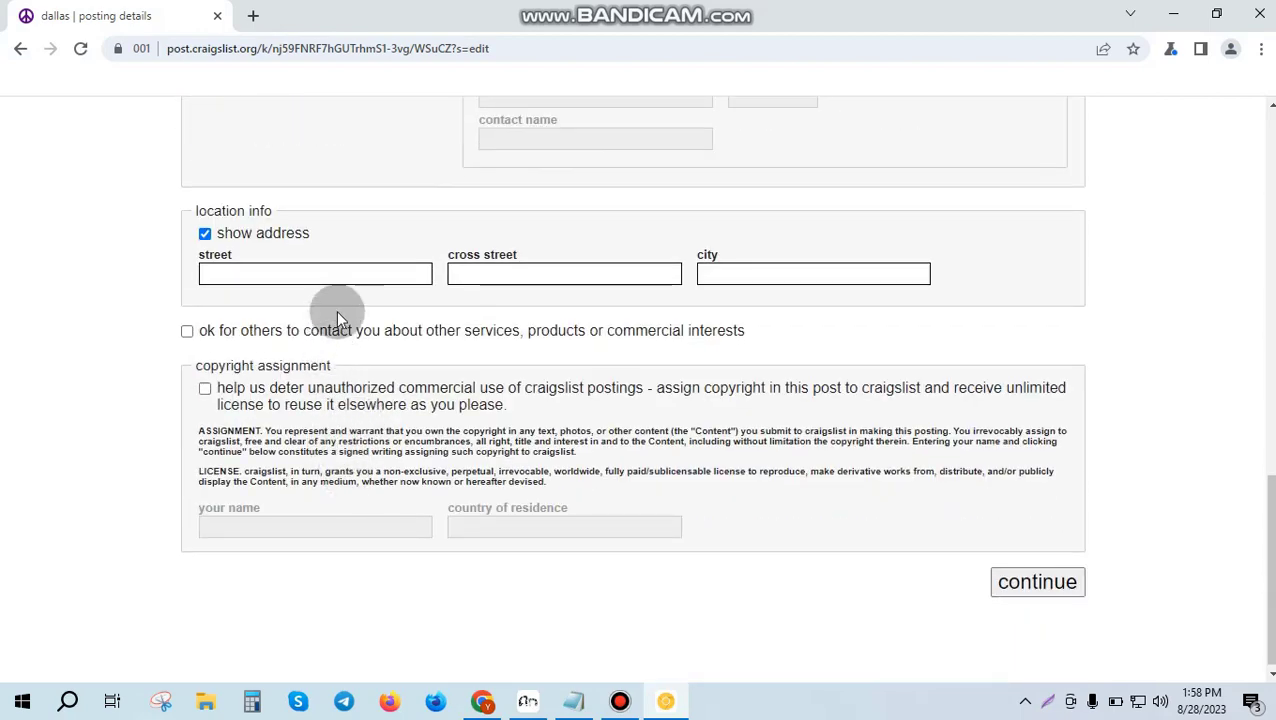
{"action": "left_click", "coordinate": [322, 277]}
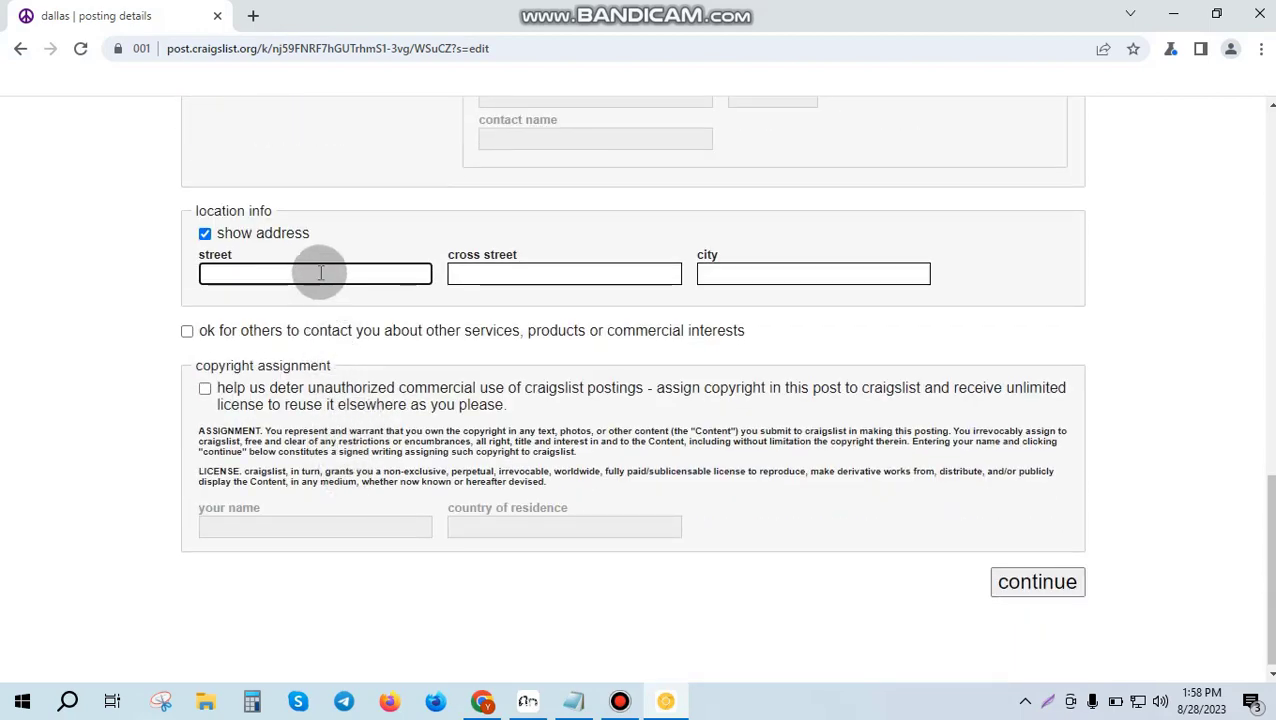
{"action": "key", "text": "ctrl+v"}
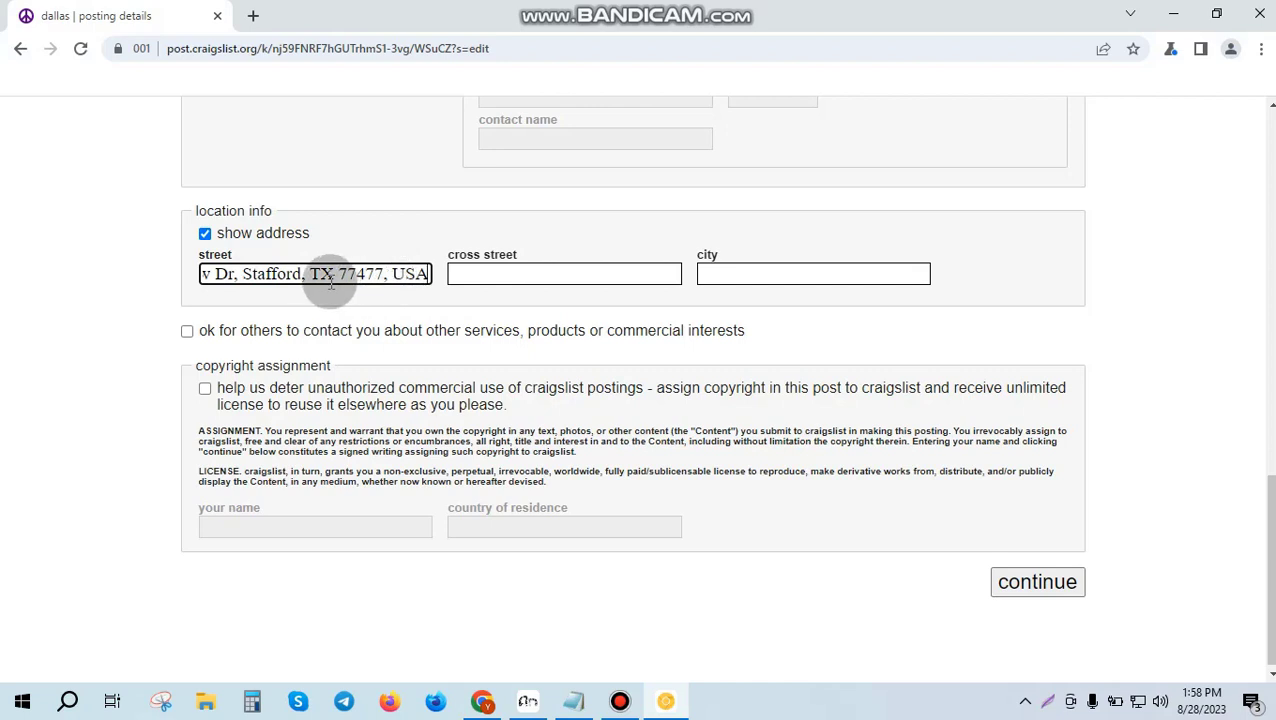
Step: Copy the city name out of the street address into the location info's city field
{"action": "left_click_drag", "start_coordinate": [303, 275], "coordinate": [242, 275]}
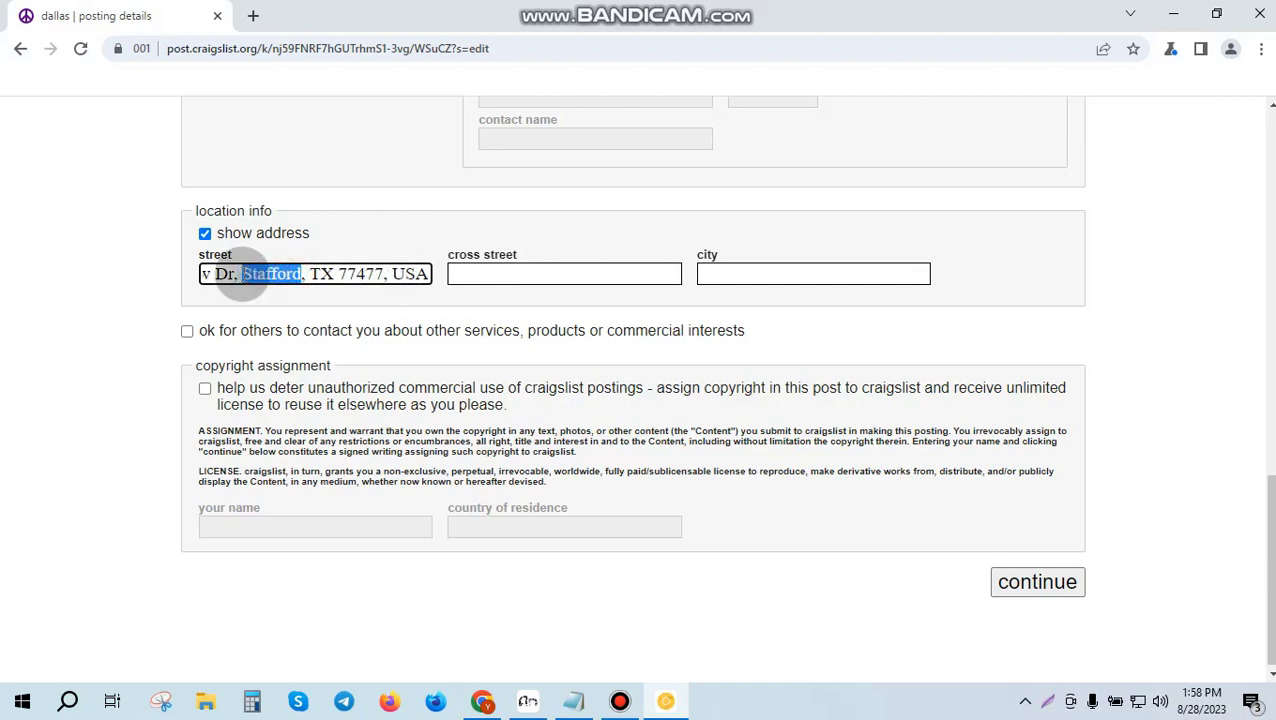
{"action": "key", "text": "ctrl+c"}
{"action": "left_click", "coordinate": [746, 276]}
{"action": "key", "text": "ctrl+v"}
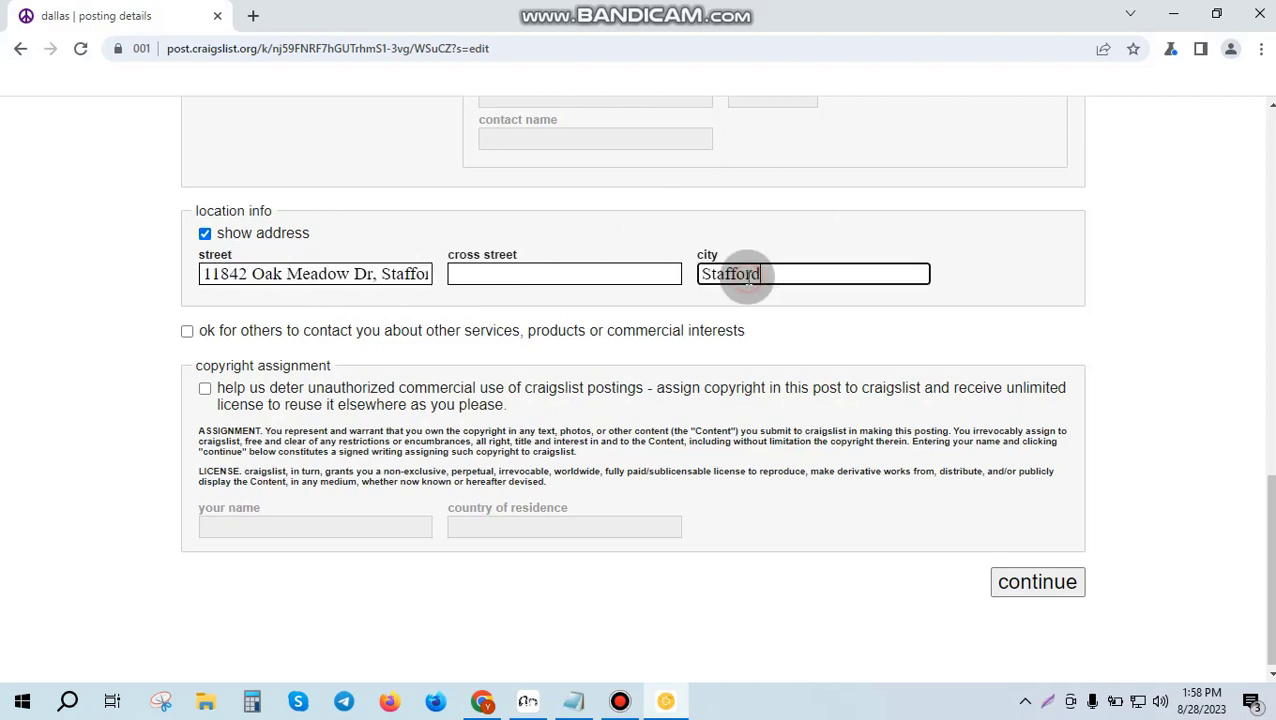
{"action": "left_click", "coordinate": [390, 276]}
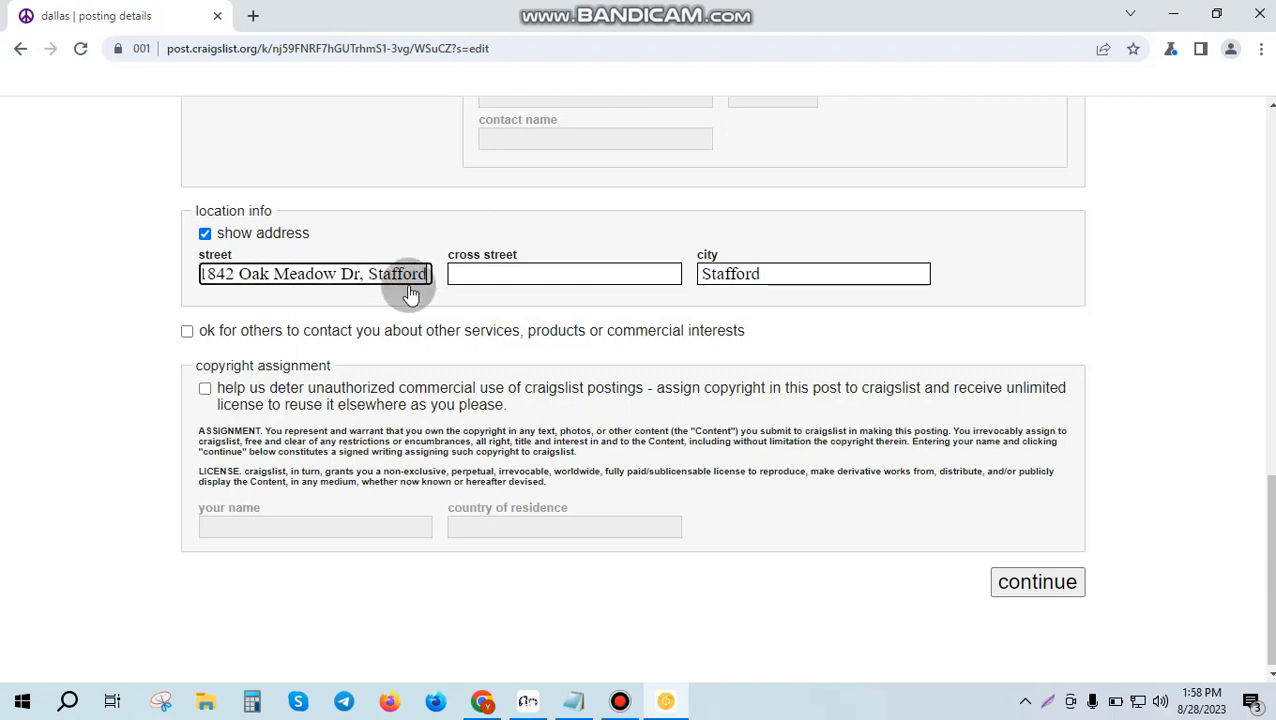
{"action": "key", "text": "End"}
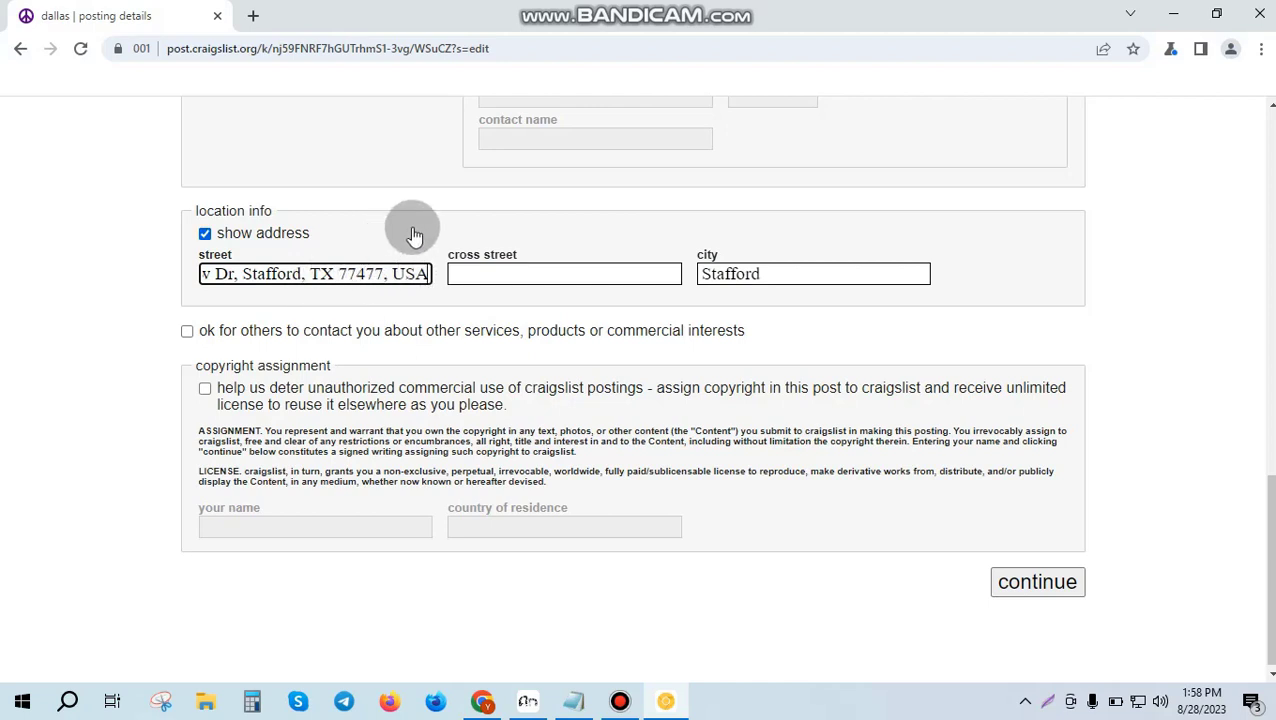
{"action": "key", "text": "Home"}
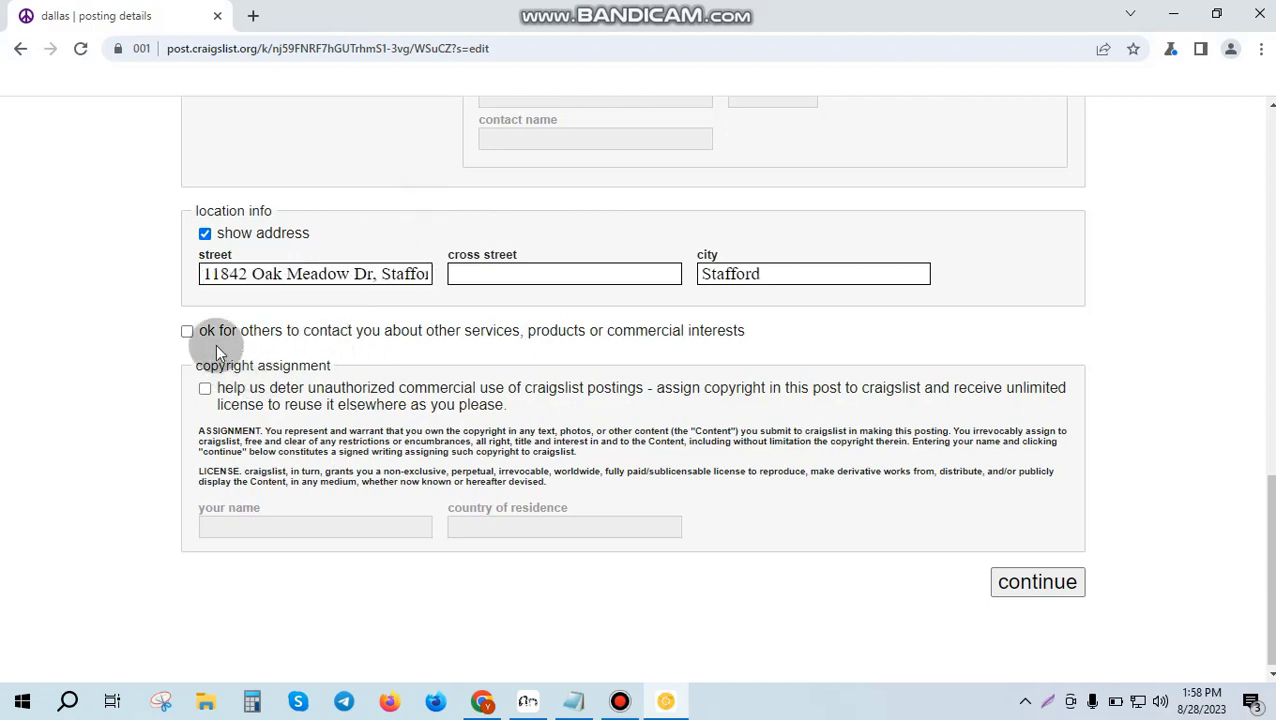
Step: Allow others to make contact about other services, products or commercial interests, leaving copyright assignment disabled
{"action": "left_click", "coordinate": [188, 333]}
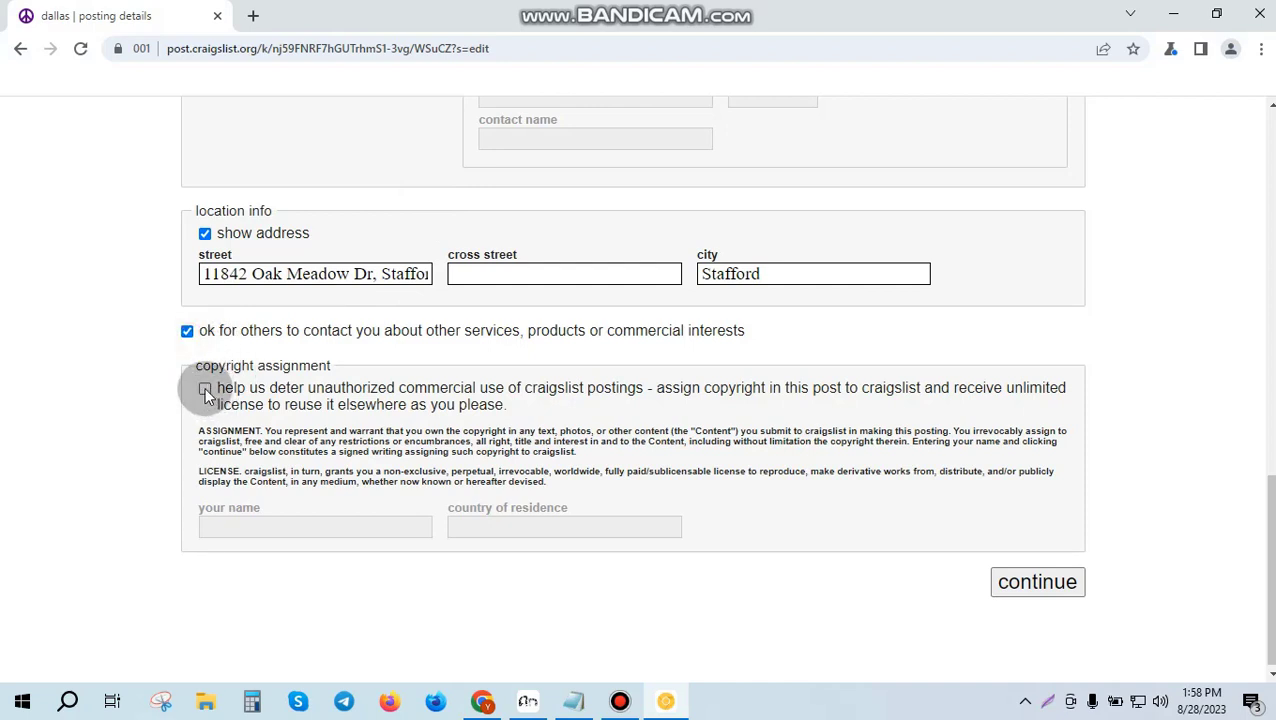
{"action": "left_click", "coordinate": [205, 389]}
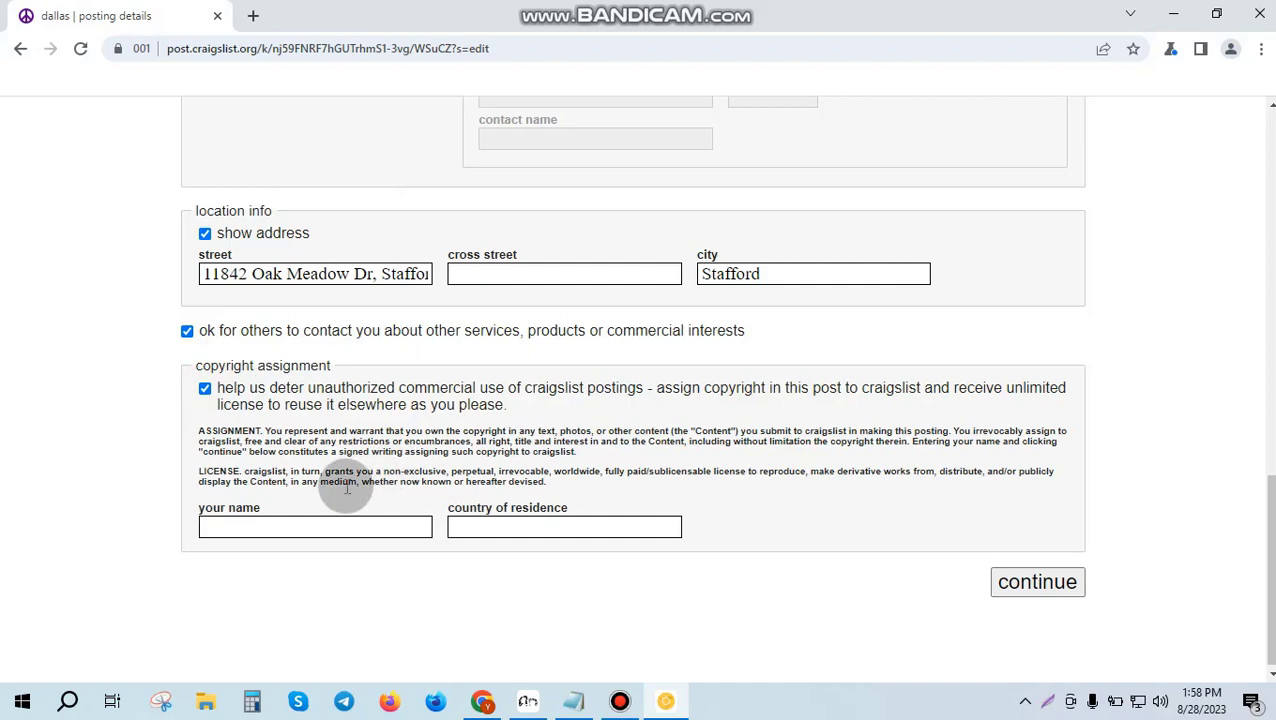
{"action": "left_click", "coordinate": [205, 389]}
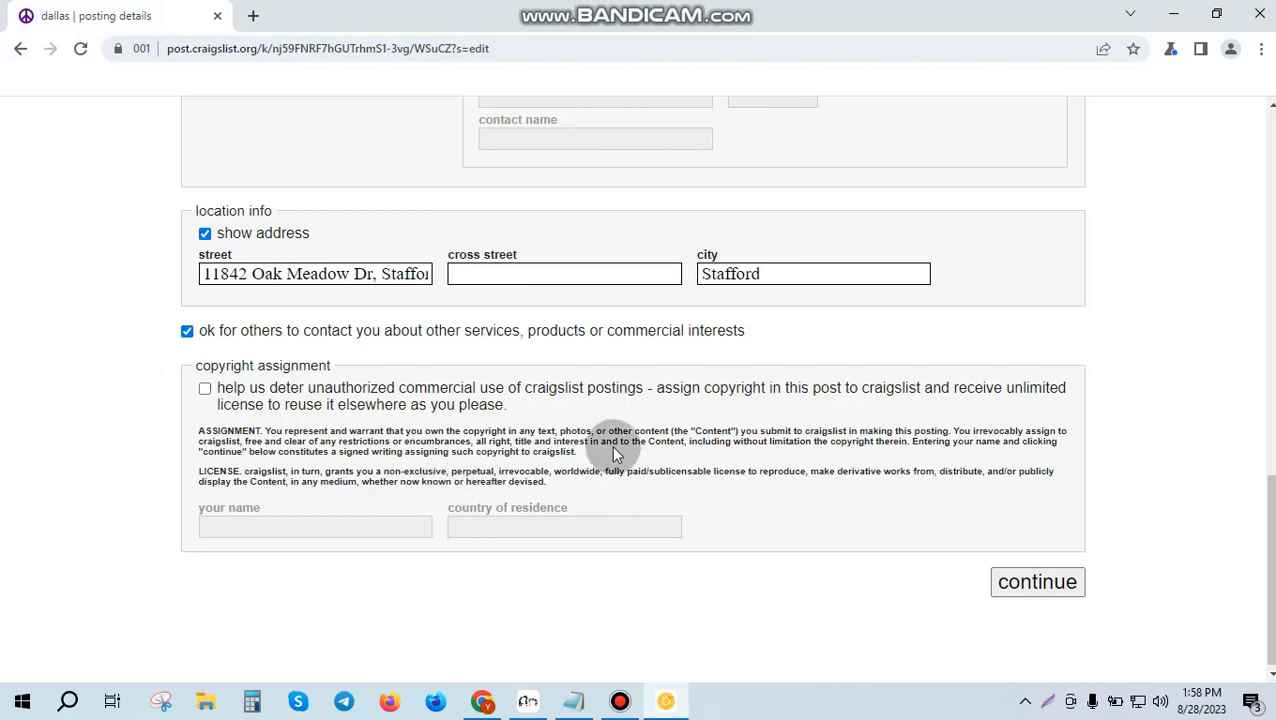
Step: Switch to the Selling mail spreadsheet in Google Sheets and copy the email address in cell A98 of Sheet5
{"action": "scroll", "coordinate": [611, 445], "scroll_direction": "down", "scroll_amount": 1}
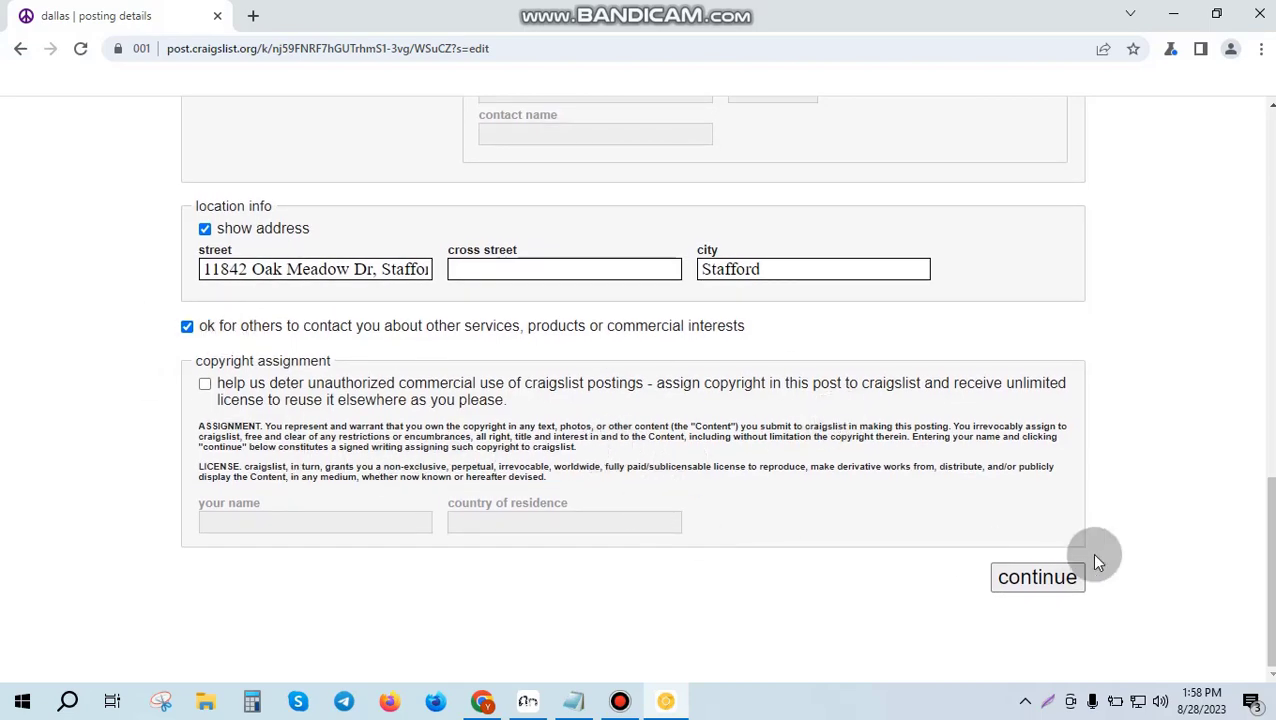
{"action": "scroll", "coordinate": [541, 433], "scroll_direction": "up", "scroll_amount": 10}
{"action": "scroll", "coordinate": [396, 296], "scroll_direction": "up", "scroll_amount": 2}
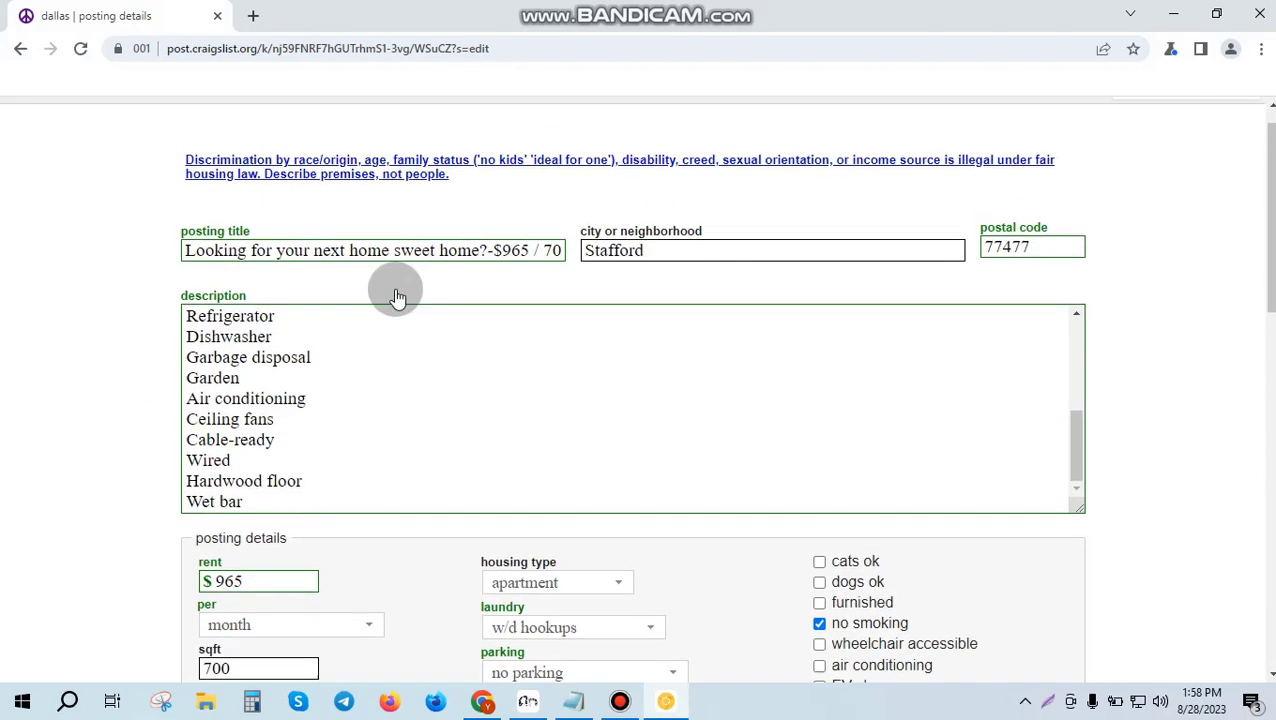
{"action": "scroll", "coordinate": [593, 381], "scroll_direction": "down", "scroll_amount": 6}
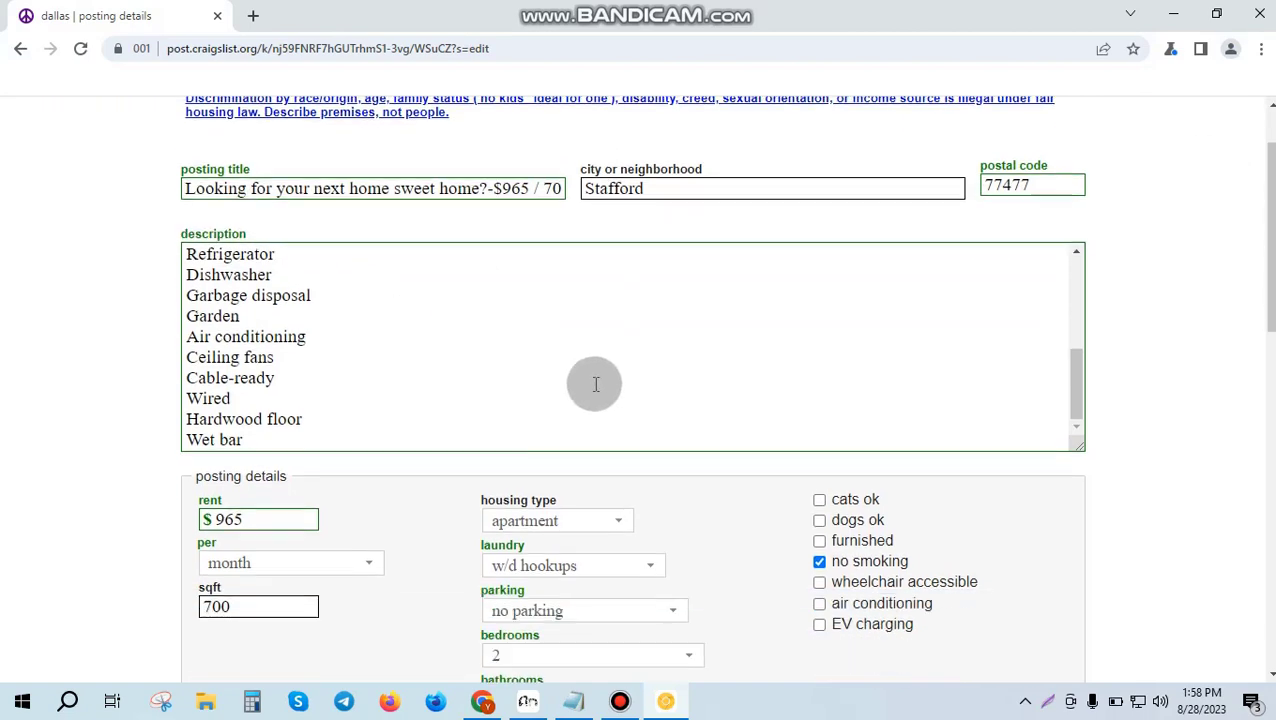
{"action": "scroll", "coordinate": [583, 425], "scroll_direction": "down", "scroll_amount": 1}
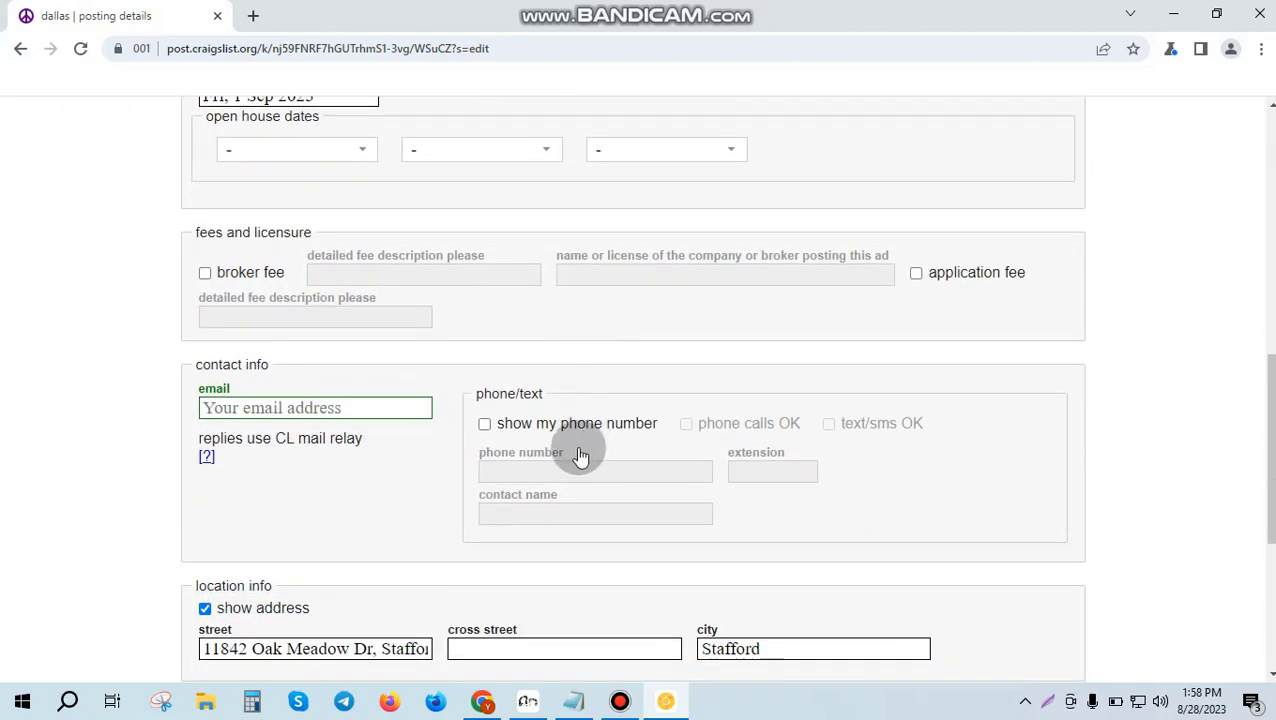
{"action": "left_click", "coordinate": [285, 406]}
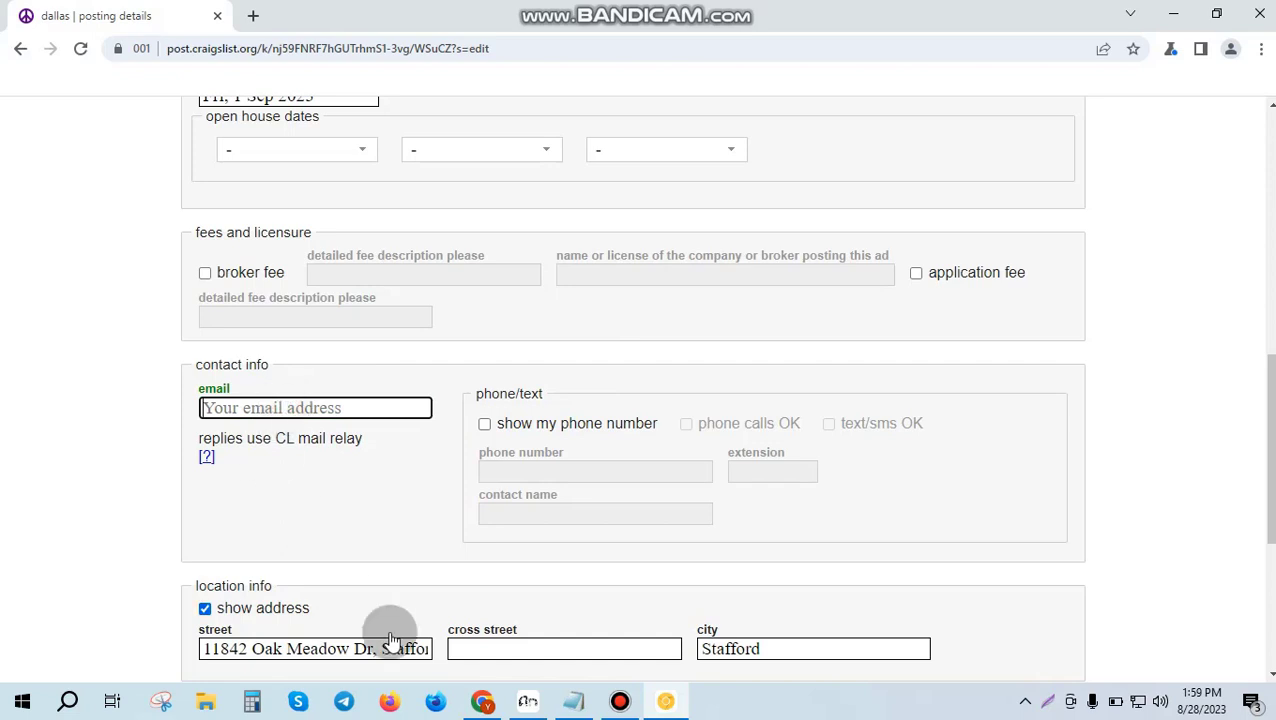
{"action": "left_click", "coordinate": [482, 700]}
{"action": "left_click", "coordinate": [168, 343]}
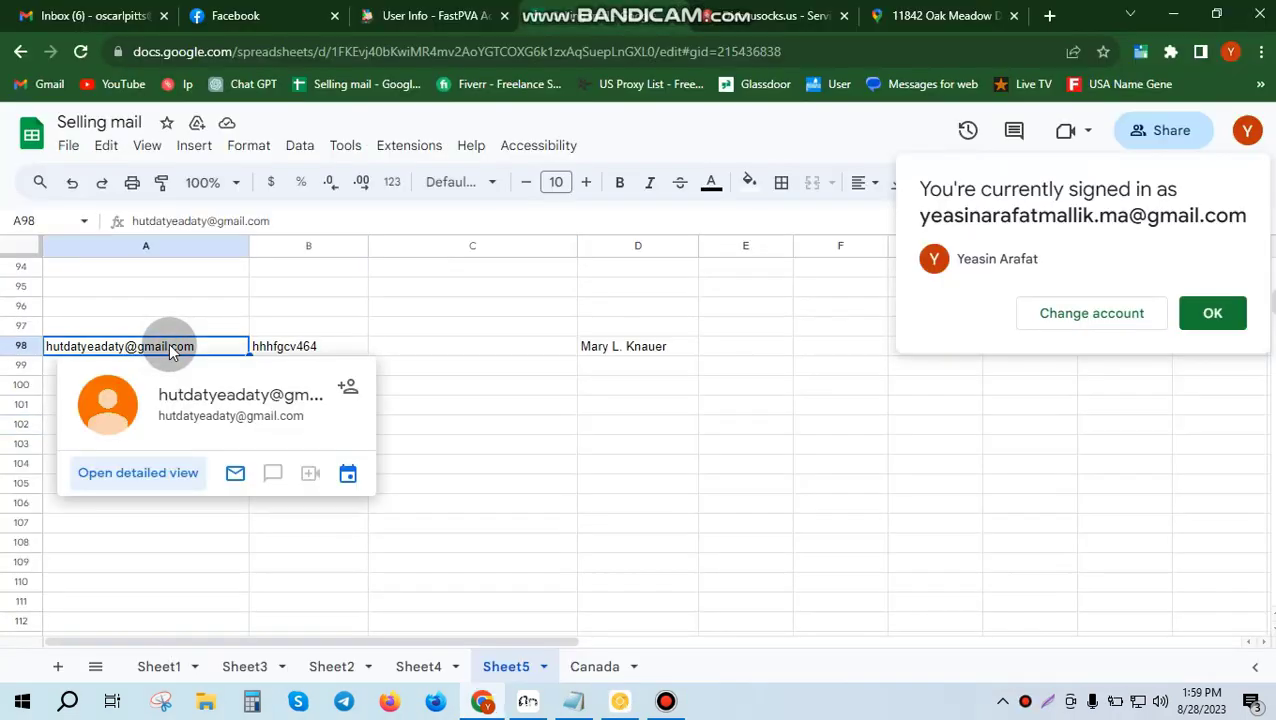
{"action": "key", "text": "ctrl+c"}
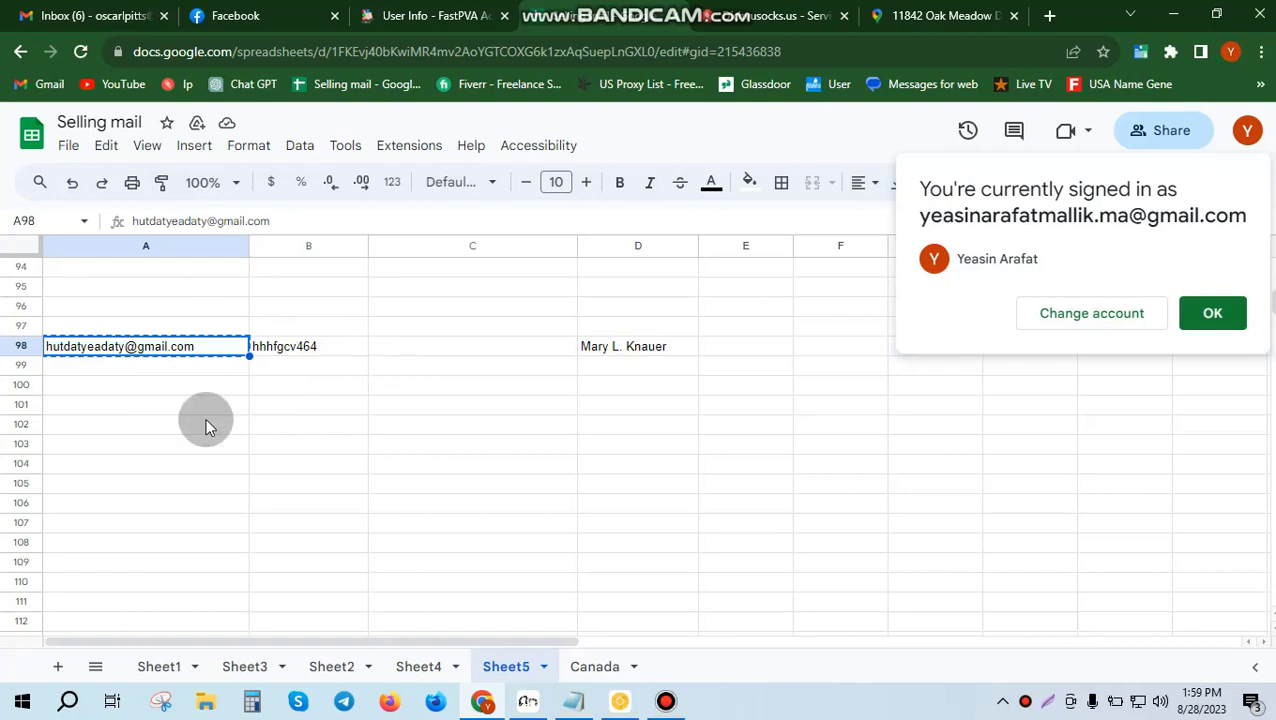
Step: Return to the Craigslist posting form and paste the copied address as the contact email
{"action": "left_click", "coordinate": [620, 701]}
{"action": "left_click", "coordinate": [322, 406]}
{"action": "key", "text": "ctrl+v"}
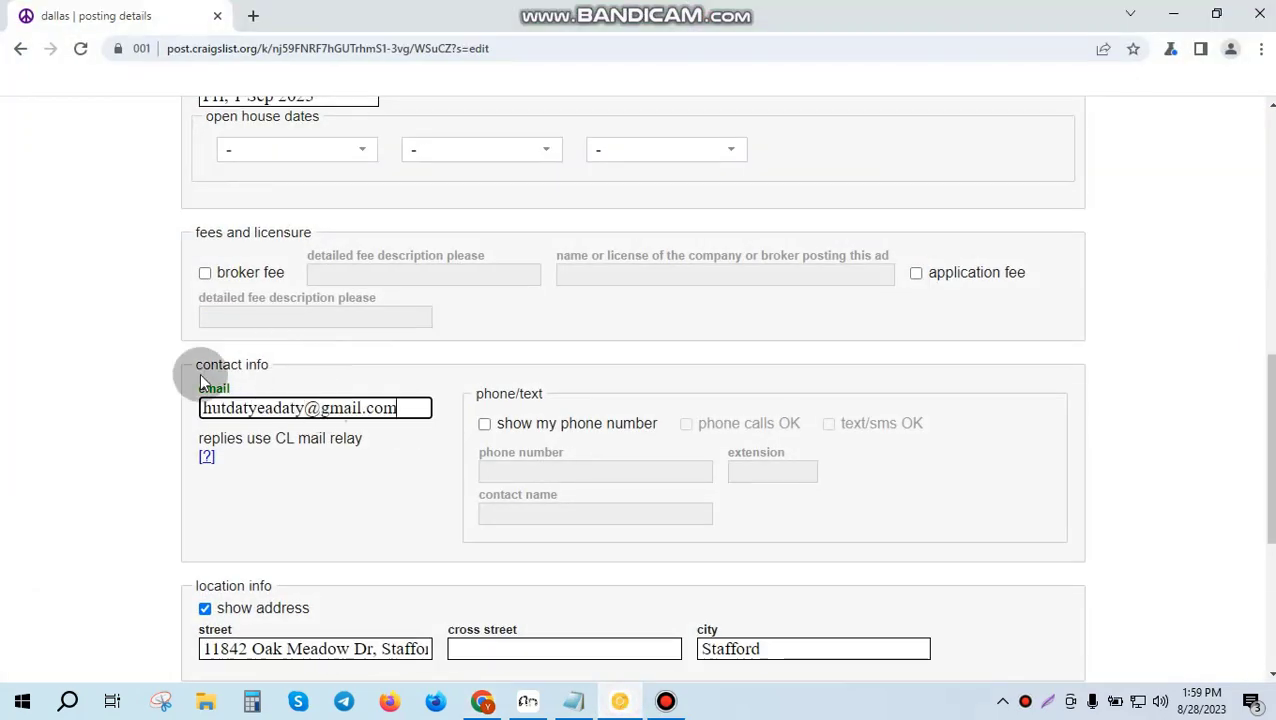
{"action": "scroll", "coordinate": [402, 390], "scroll_direction": "up", "scroll_amount": 1}
{"action": "scroll", "coordinate": [402, 392], "scroll_direction": "down", "scroll_amount": 1}
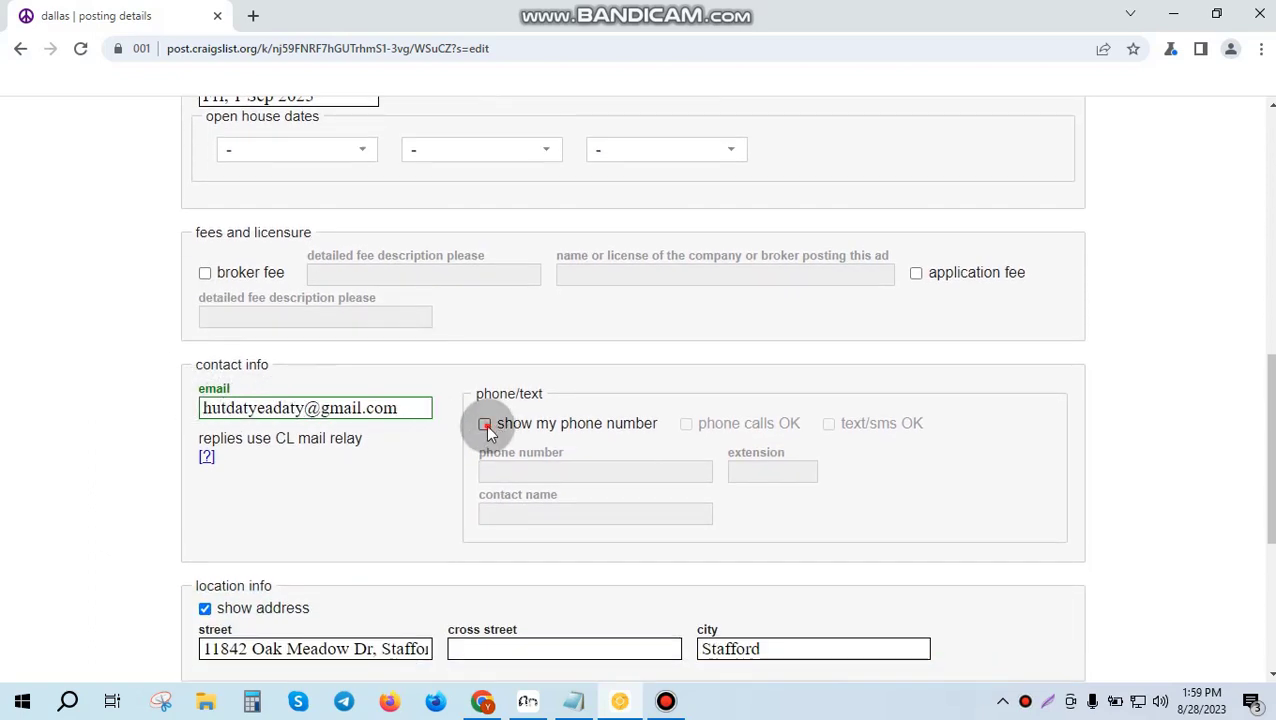
Step: Keep the phone number hidden in the contact info and submit the posting details
{"action": "left_click", "coordinate": [485, 426]}
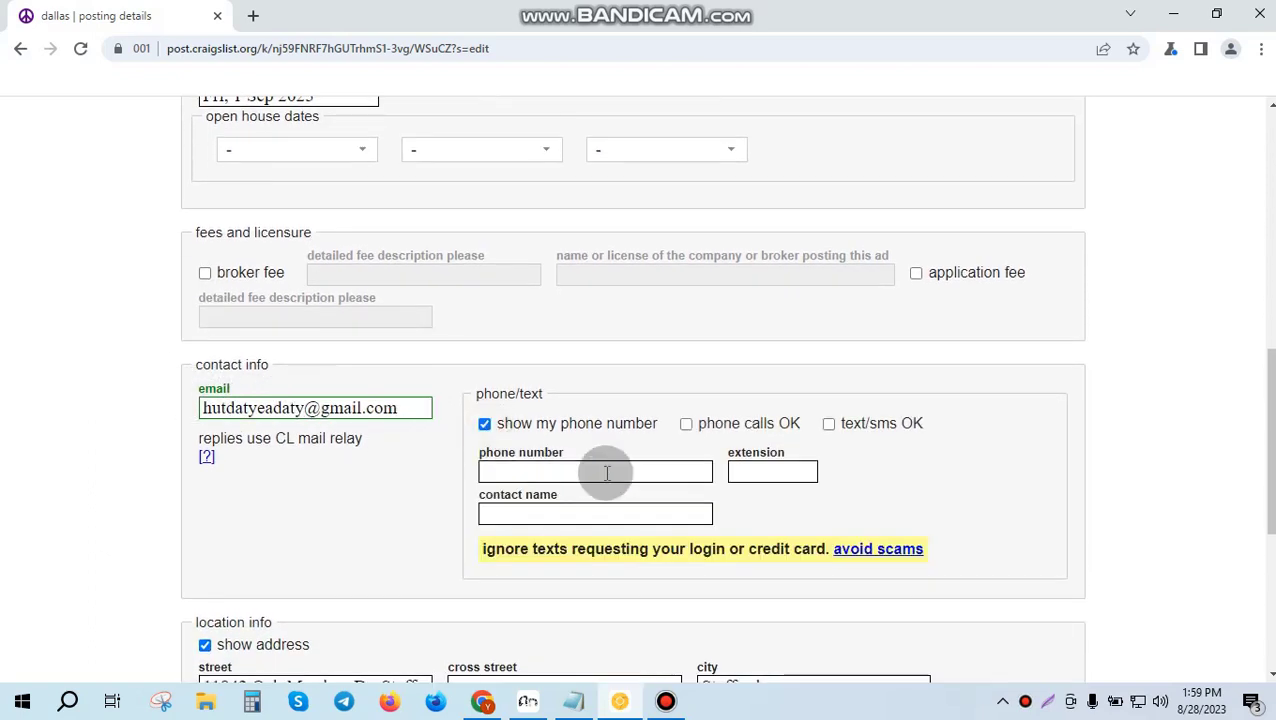
{"action": "left_click", "coordinate": [485, 427]}
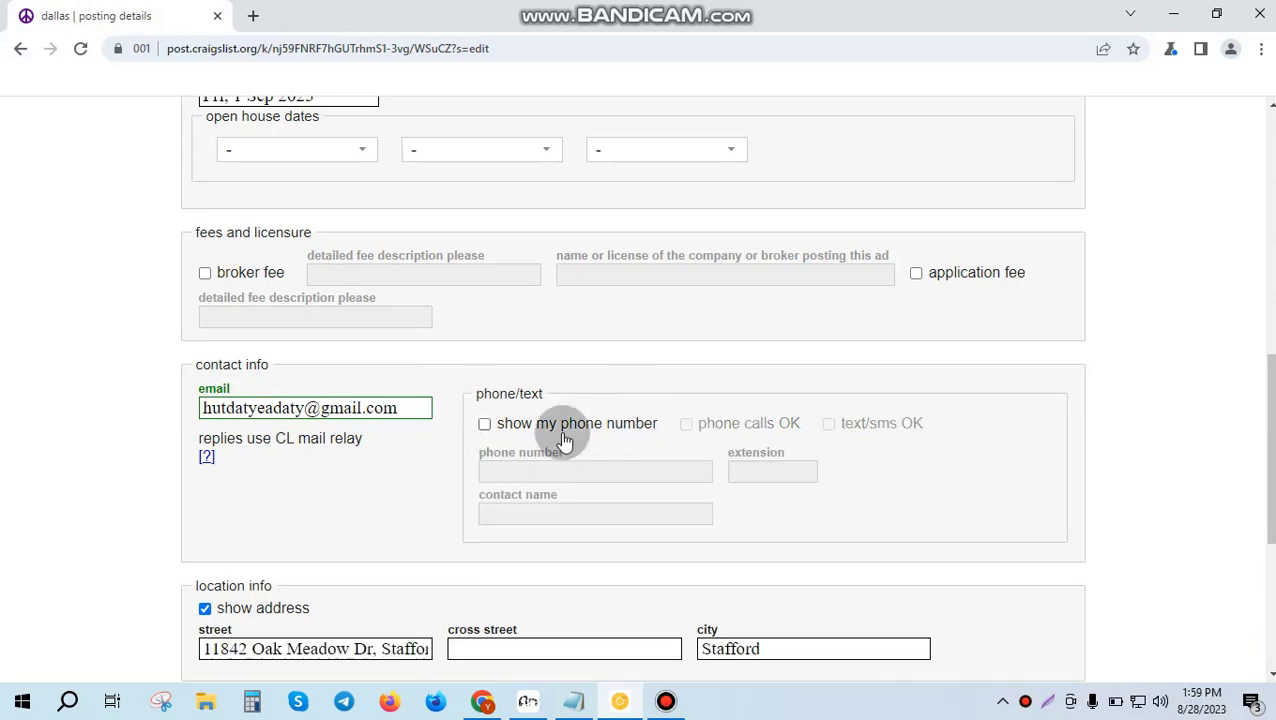
{"action": "scroll", "coordinate": [535, 447], "scroll_direction": "down", "scroll_amount": 4}
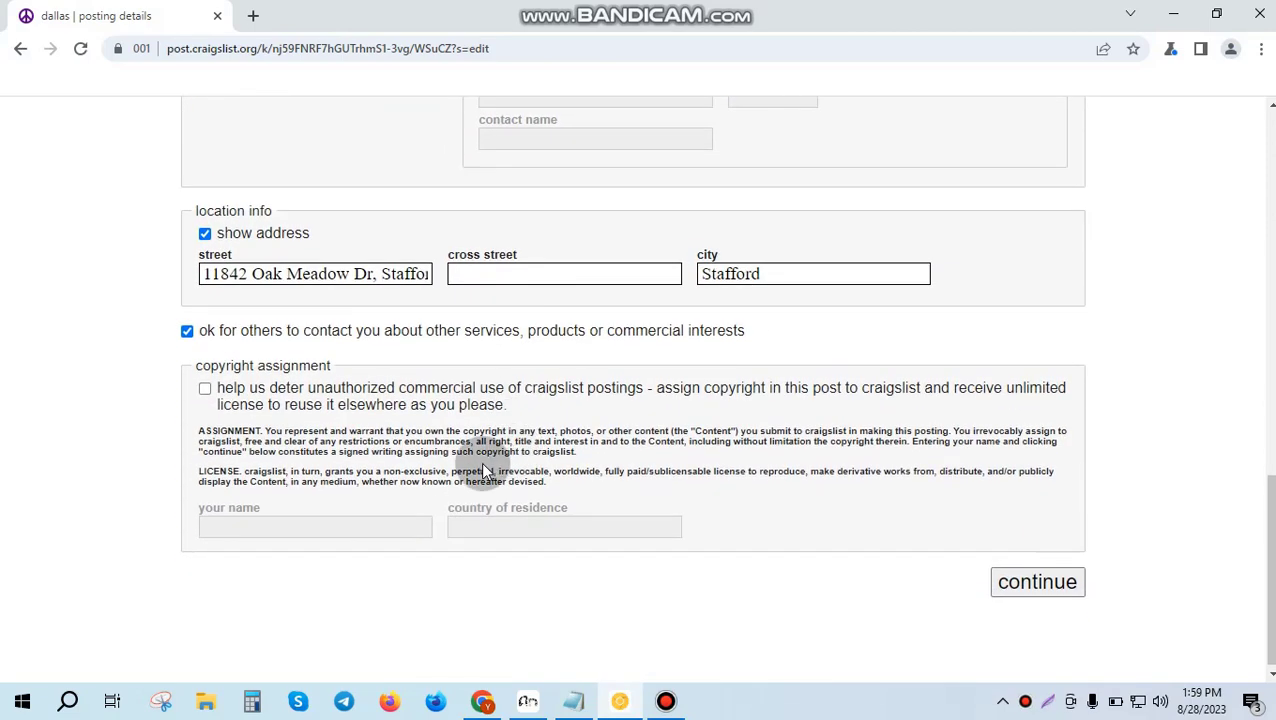
{"action": "left_click", "coordinate": [1038, 580]}
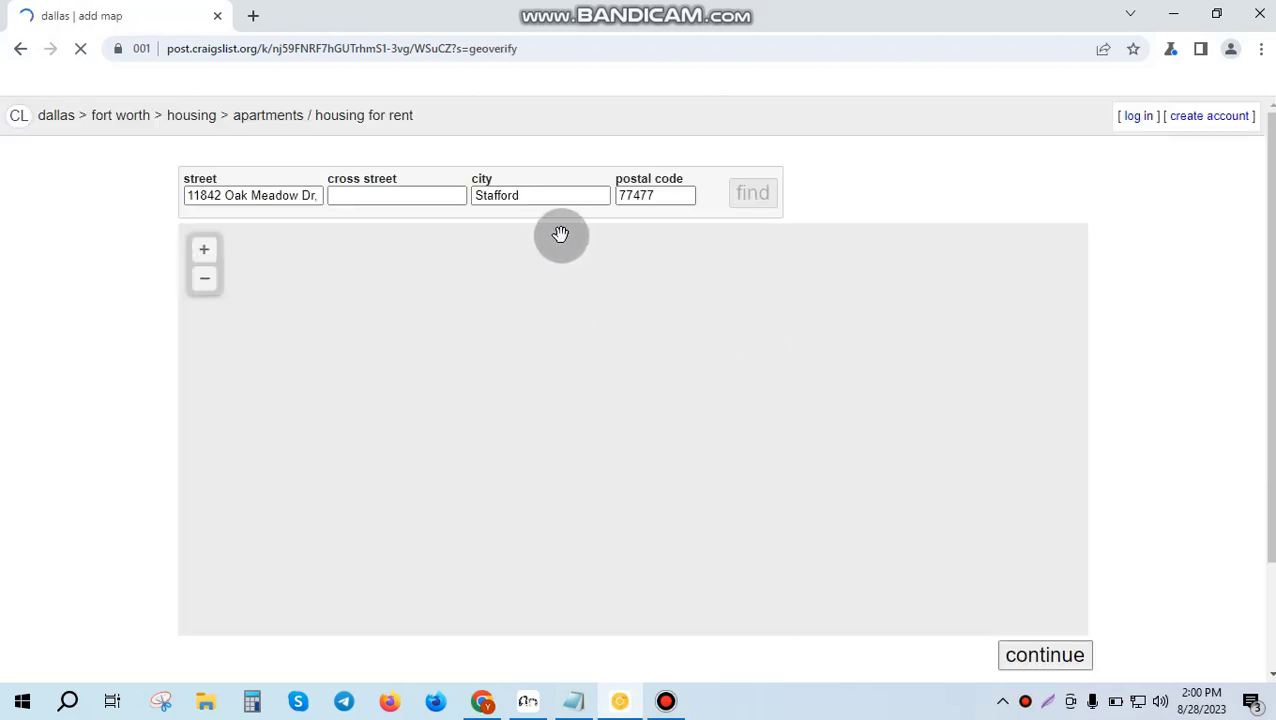
Step: Accept the pinned map location and make the posting searchable primarily by Dallas users
{"action": "scroll", "coordinate": [1253, 384], "scroll_direction": "down", "scroll_amount": 2}
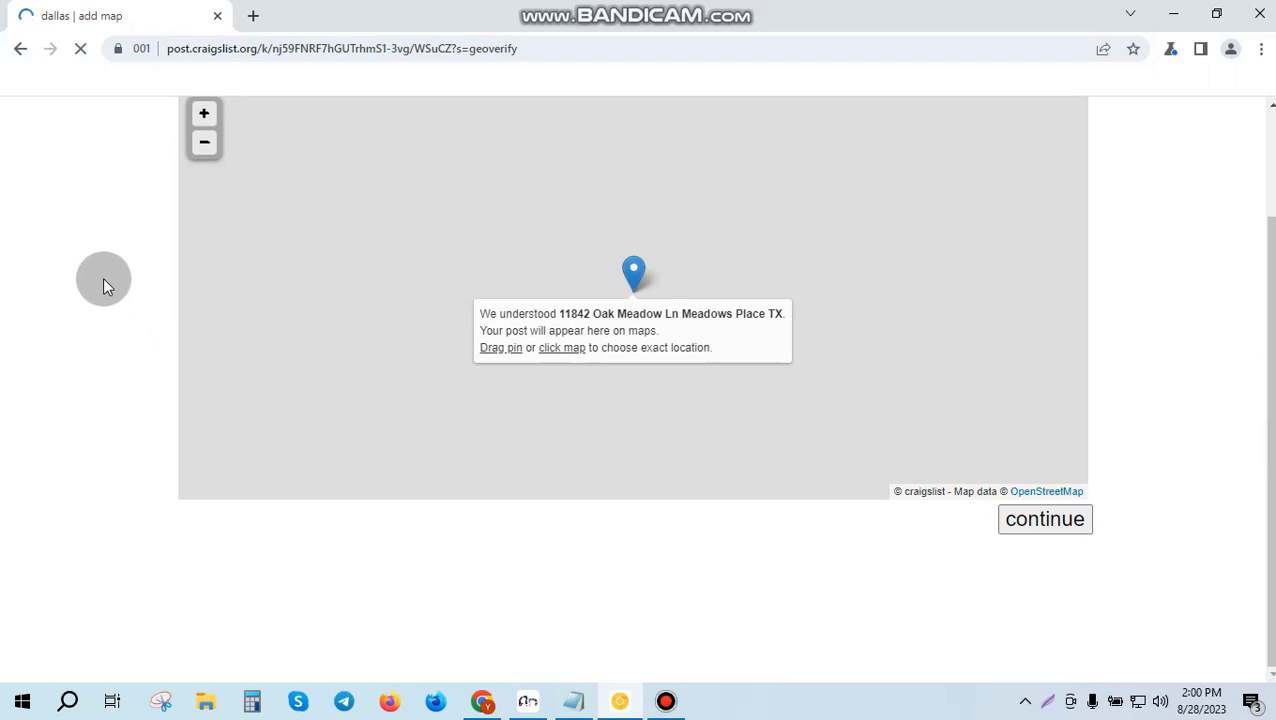
{"action": "left_click", "coordinate": [1073, 528]}
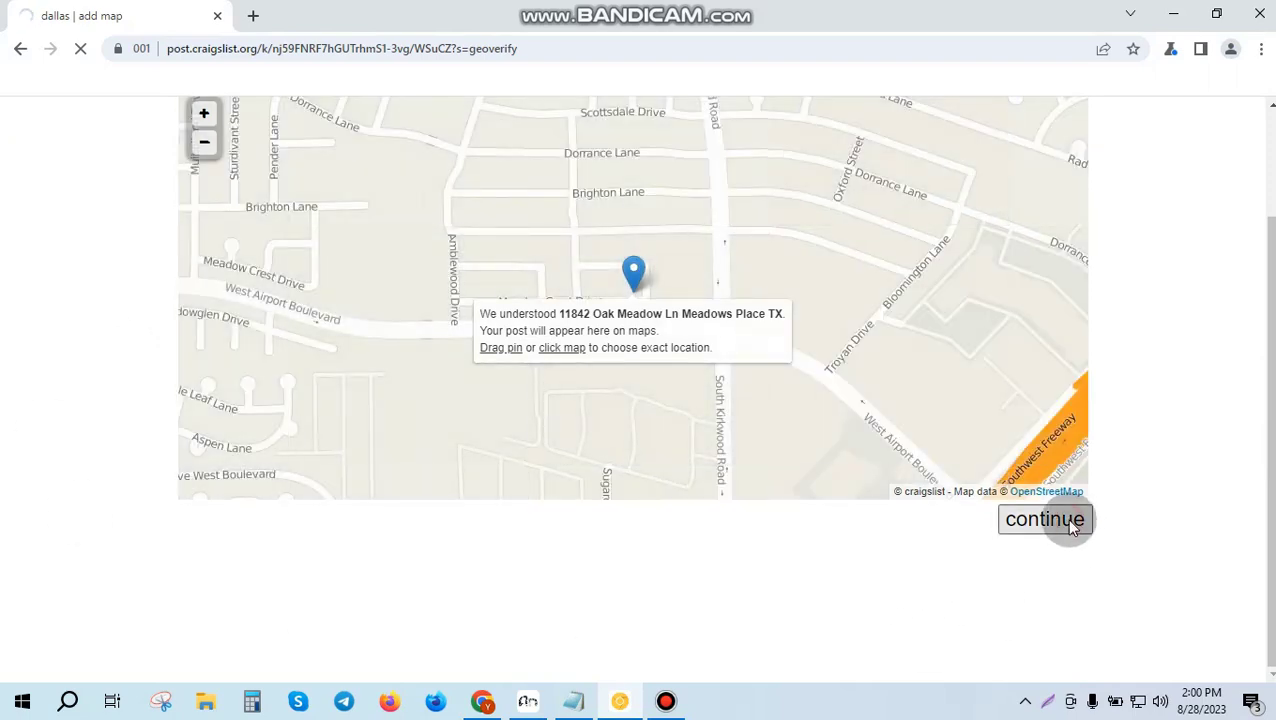
{"action": "scroll", "coordinate": [797, 541], "scroll_direction": "down", "scroll_amount": 1}
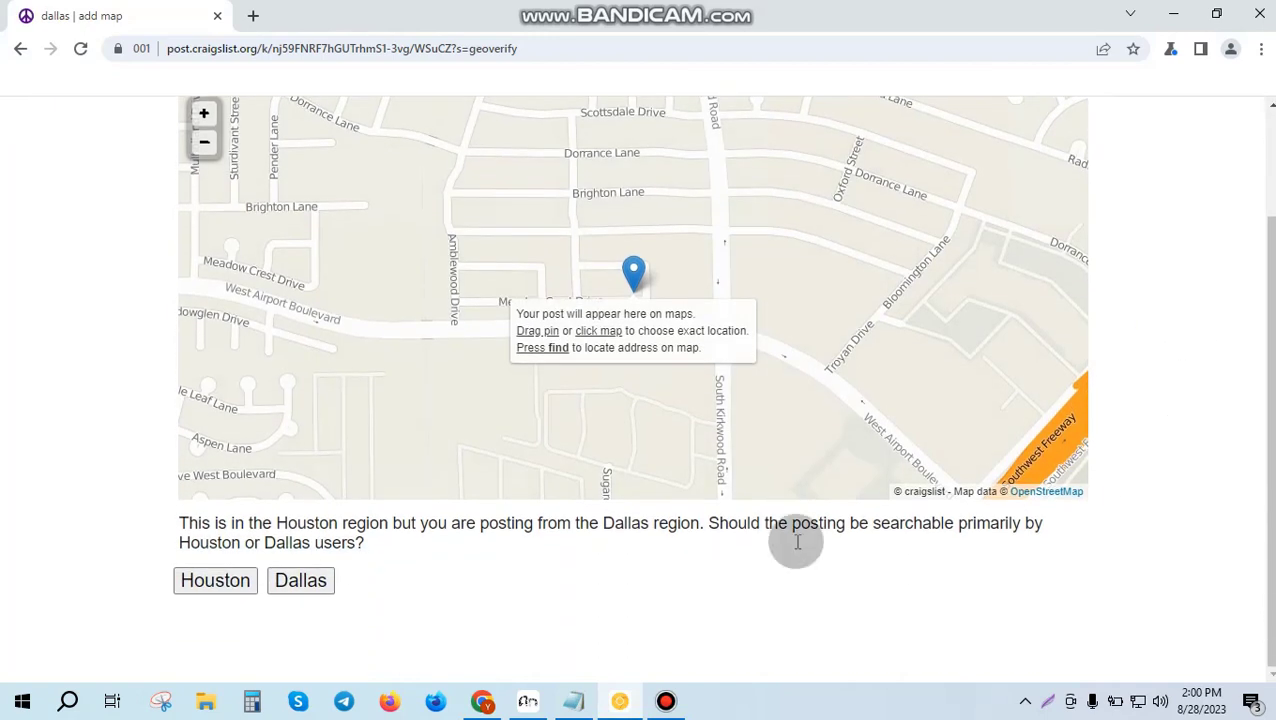
{"action": "left_click", "coordinate": [289, 592]}
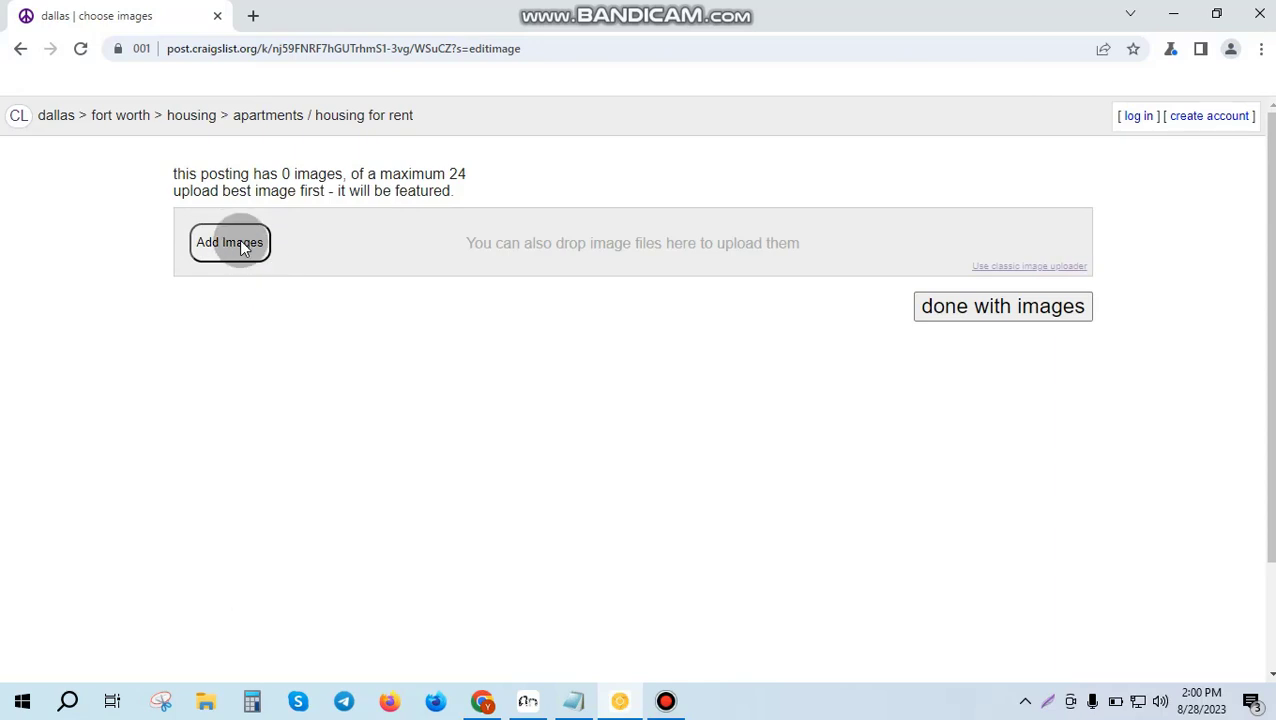
Step: Upload Screenshot_1, Screenshot_2 and Screenshot_3 from the Desktop folder to the posting and finish the image stage
{"action": "left_click", "coordinate": [244, 246]}
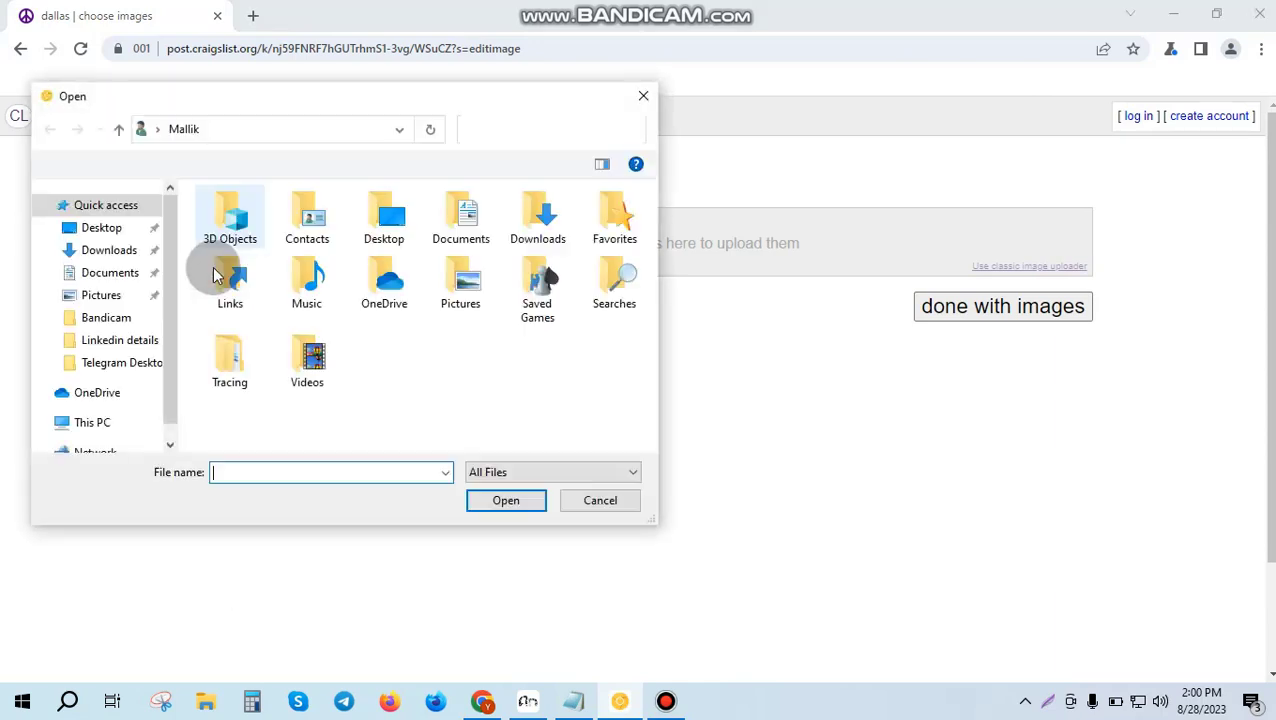
{"action": "left_click", "coordinate": [101, 228]}
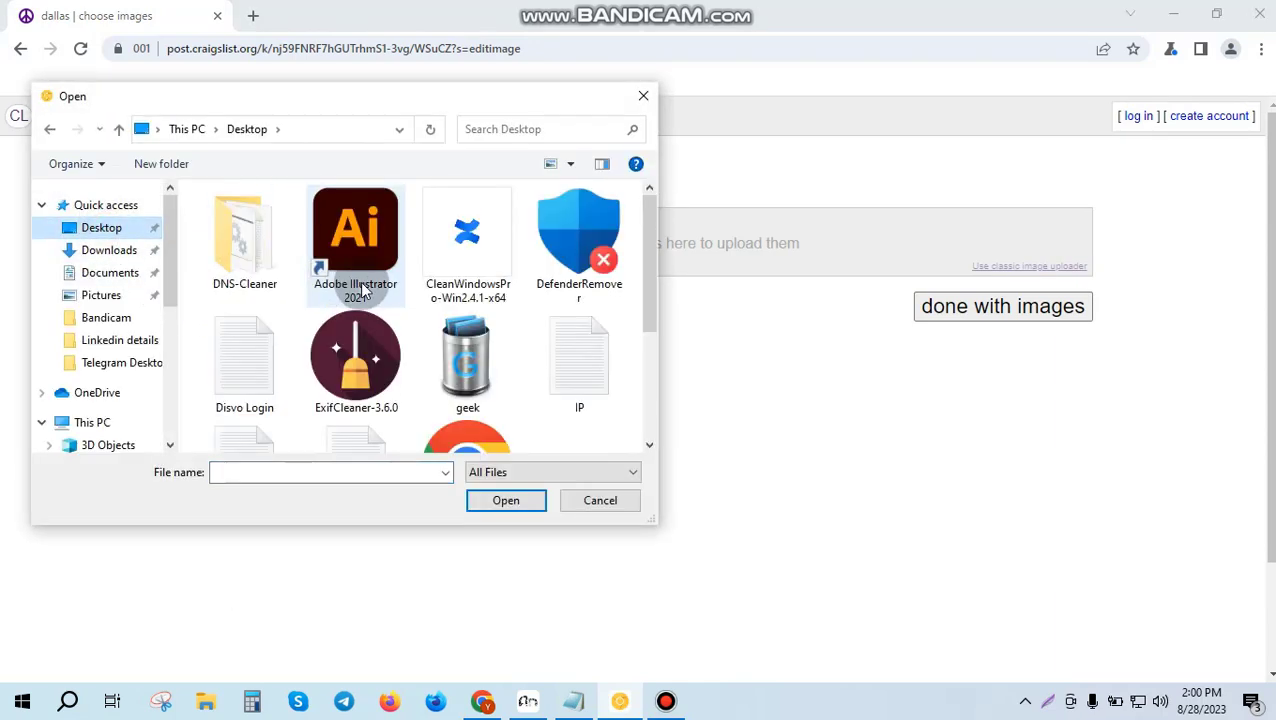
{"action": "scroll", "coordinate": [356, 285], "scroll_direction": "down", "scroll_amount": 3}
{"action": "left_click", "coordinate": [558, 300]}
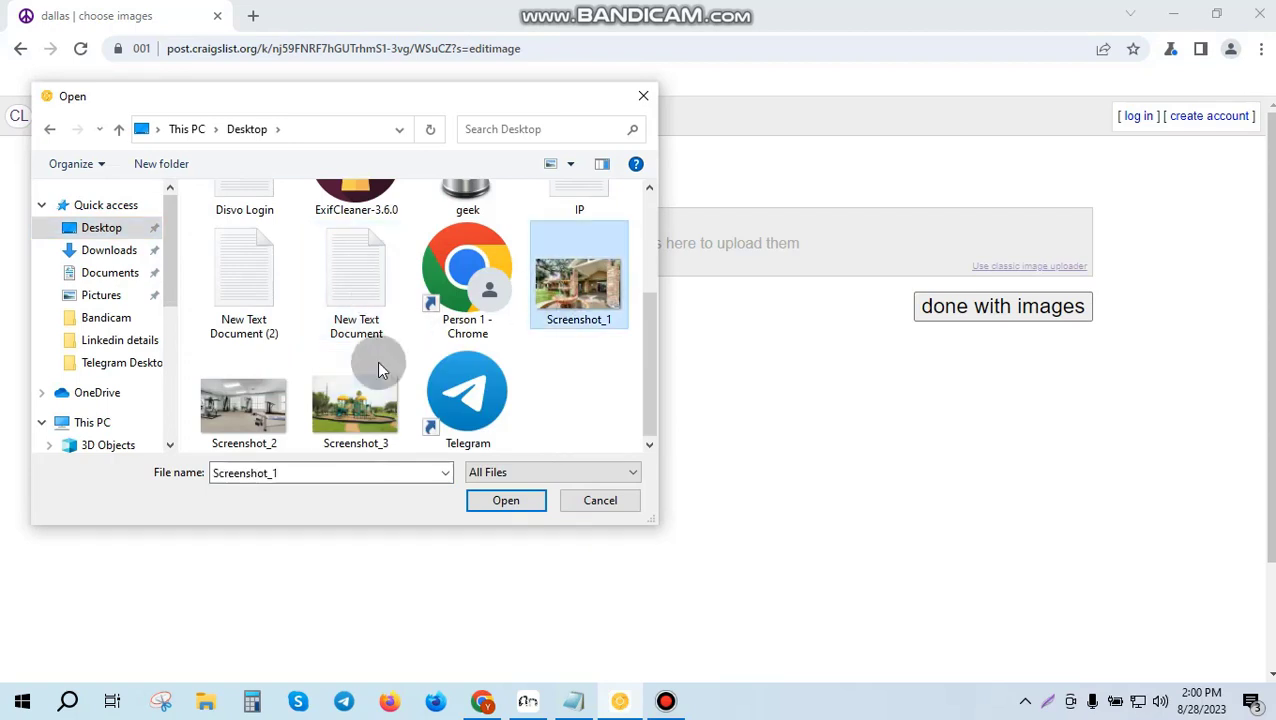
{"action": "left_click", "coordinate": [232, 412], "text": "ctrl"}
{"action": "left_click", "coordinate": [372, 418], "text": "ctrl"}
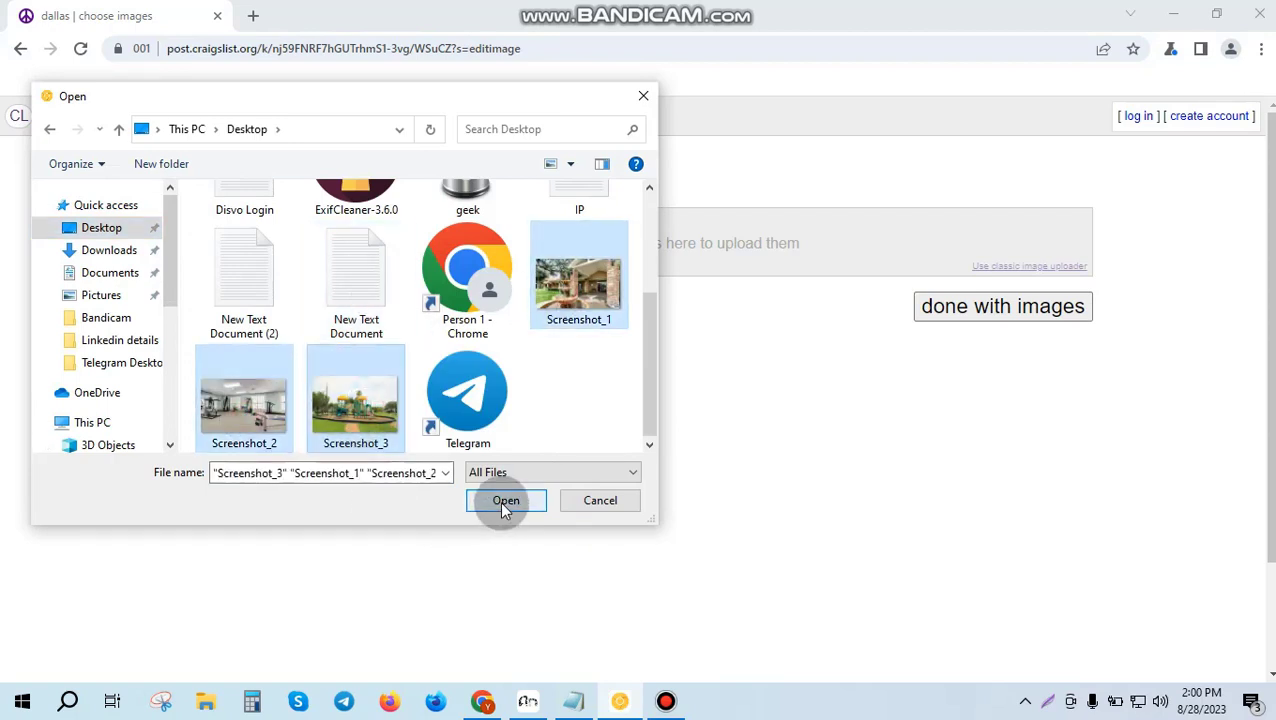
{"action": "left_click", "coordinate": [504, 503]}
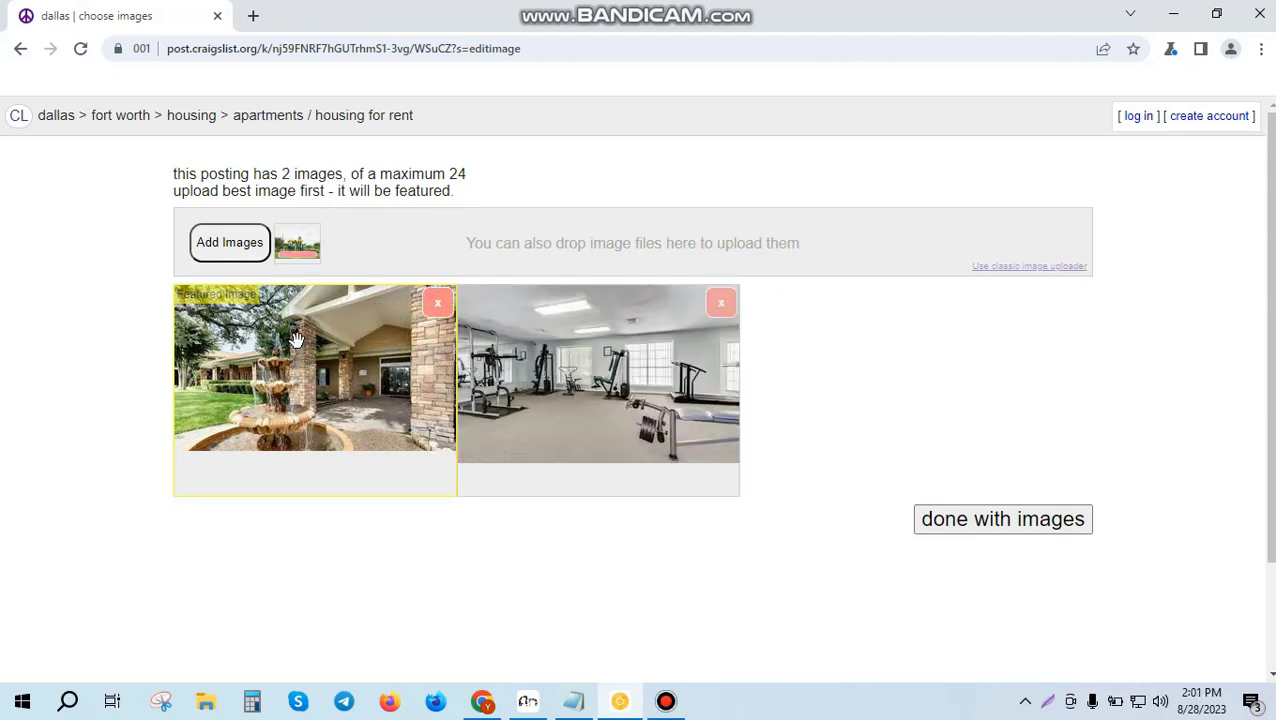
{"action": "left_click", "coordinate": [296, 292]}
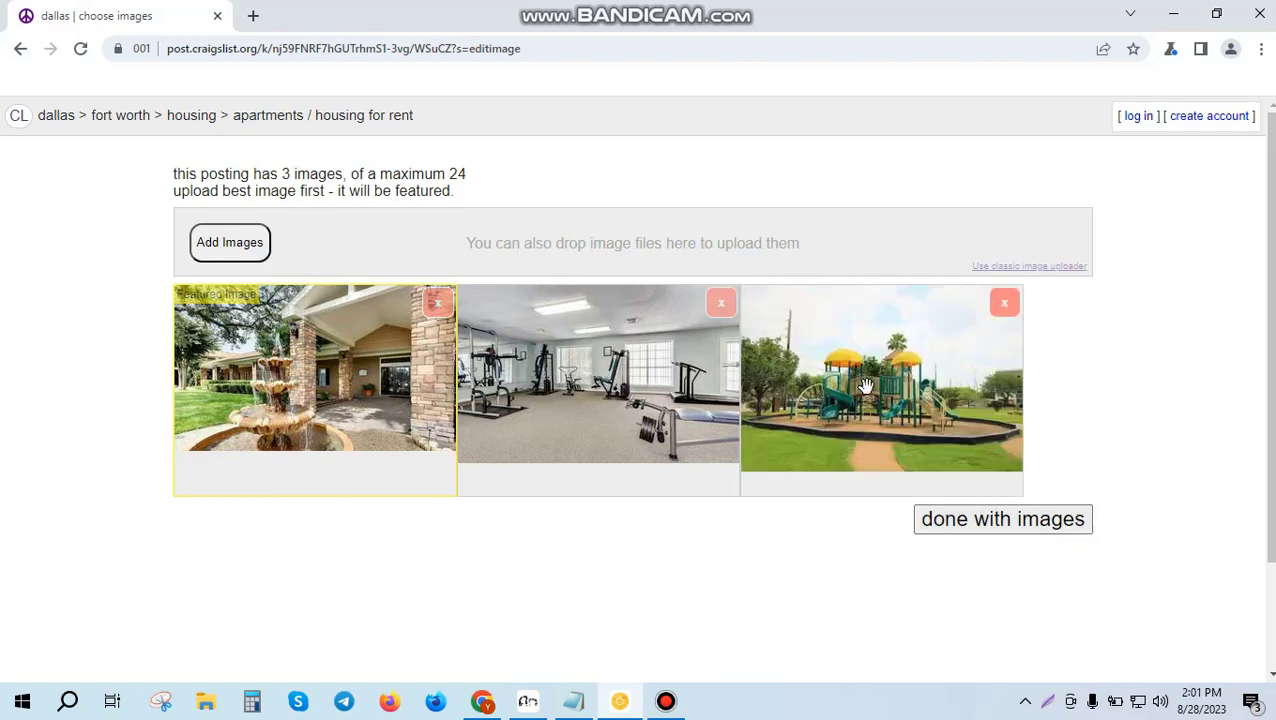
{"action": "left_click", "coordinate": [1042, 554]}
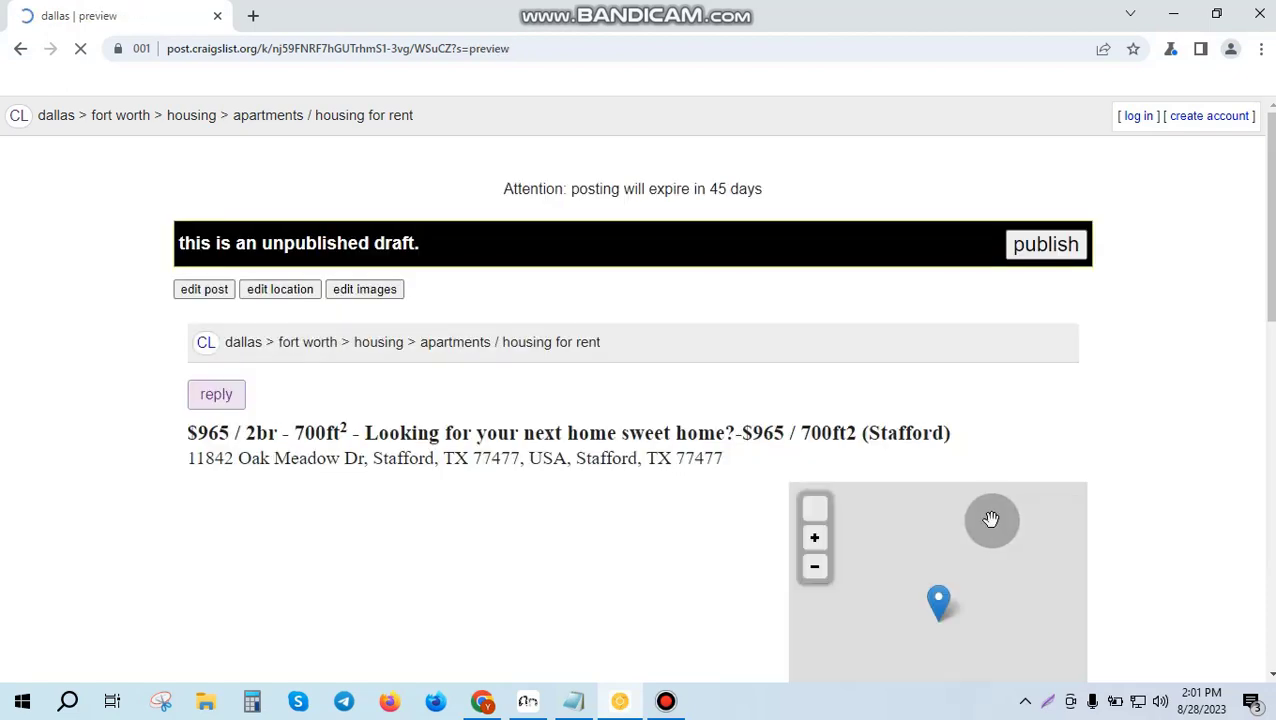
Step: Review the apartment listing's draft preview and try to publish the posting
{"action": "scroll", "coordinate": [1170, 480], "scroll_direction": "down", "scroll_amount": 3}
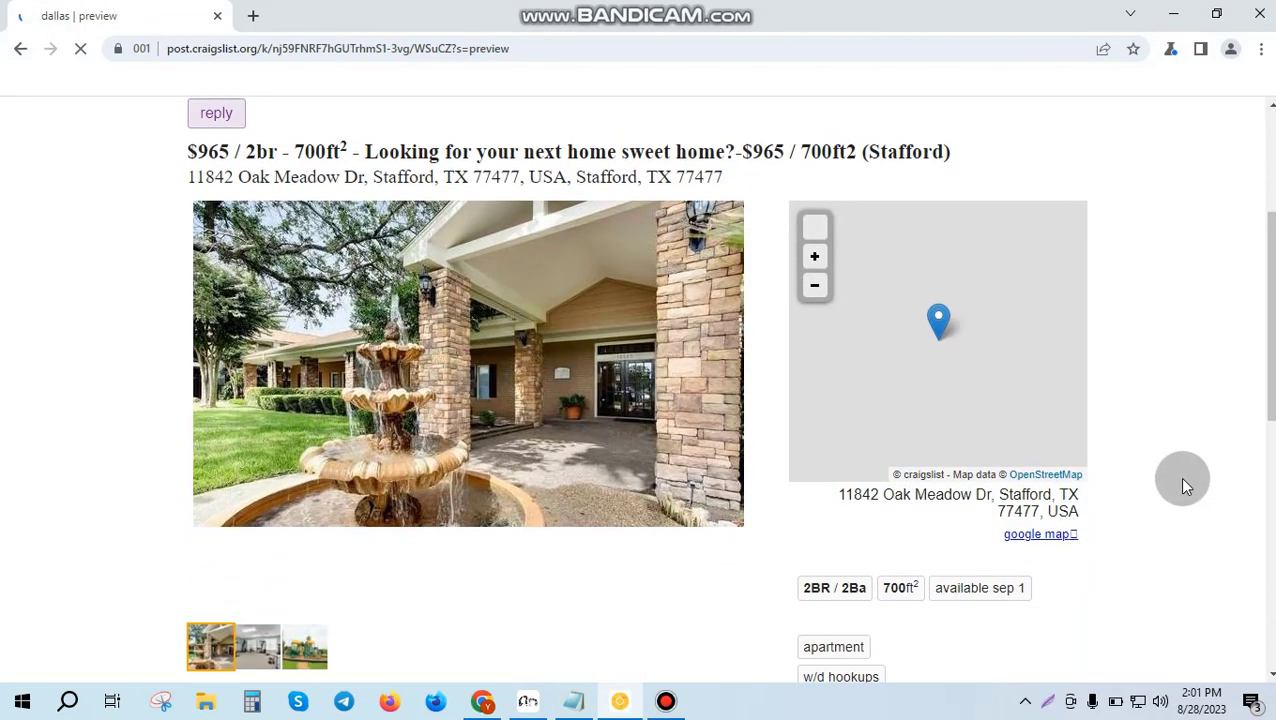
{"action": "scroll", "coordinate": [1172, 480], "scroll_direction": "up", "scroll_amount": 2}
{"action": "scroll", "coordinate": [1172, 485], "scroll_direction": "up", "scroll_amount": 1}
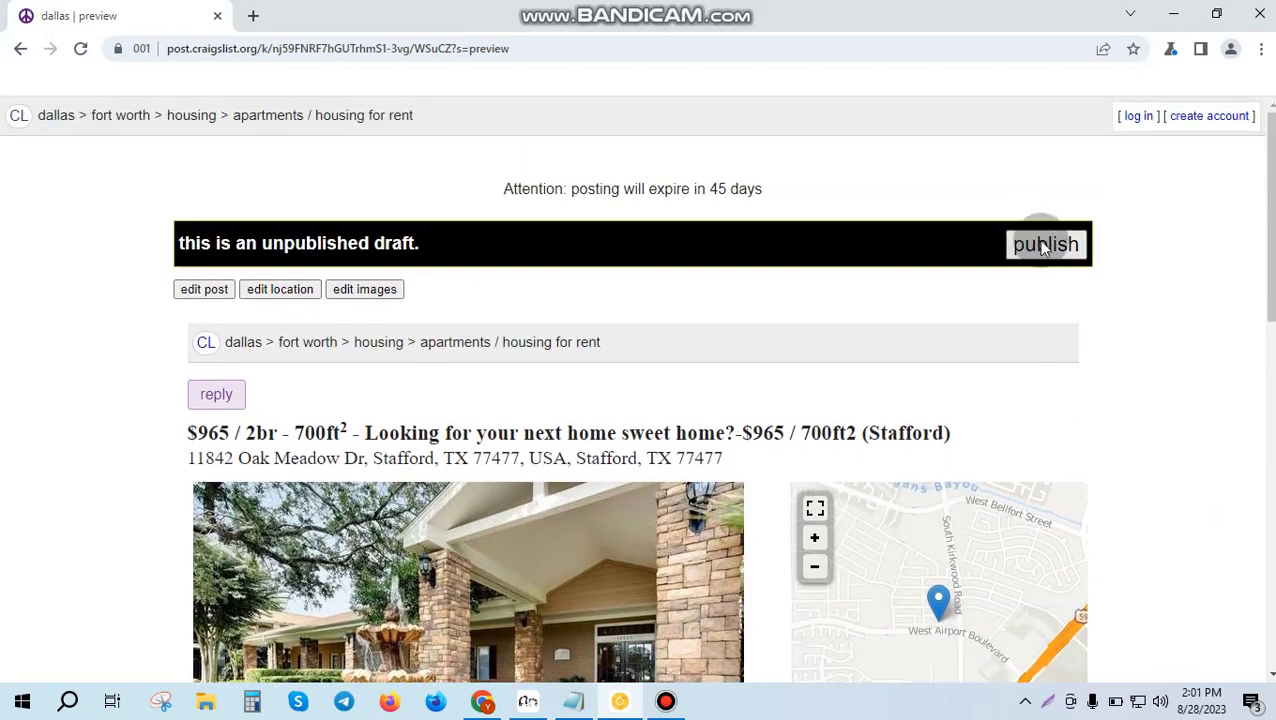
{"action": "scroll", "coordinate": [1086, 486], "scroll_direction": "down", "scroll_amount": 8}
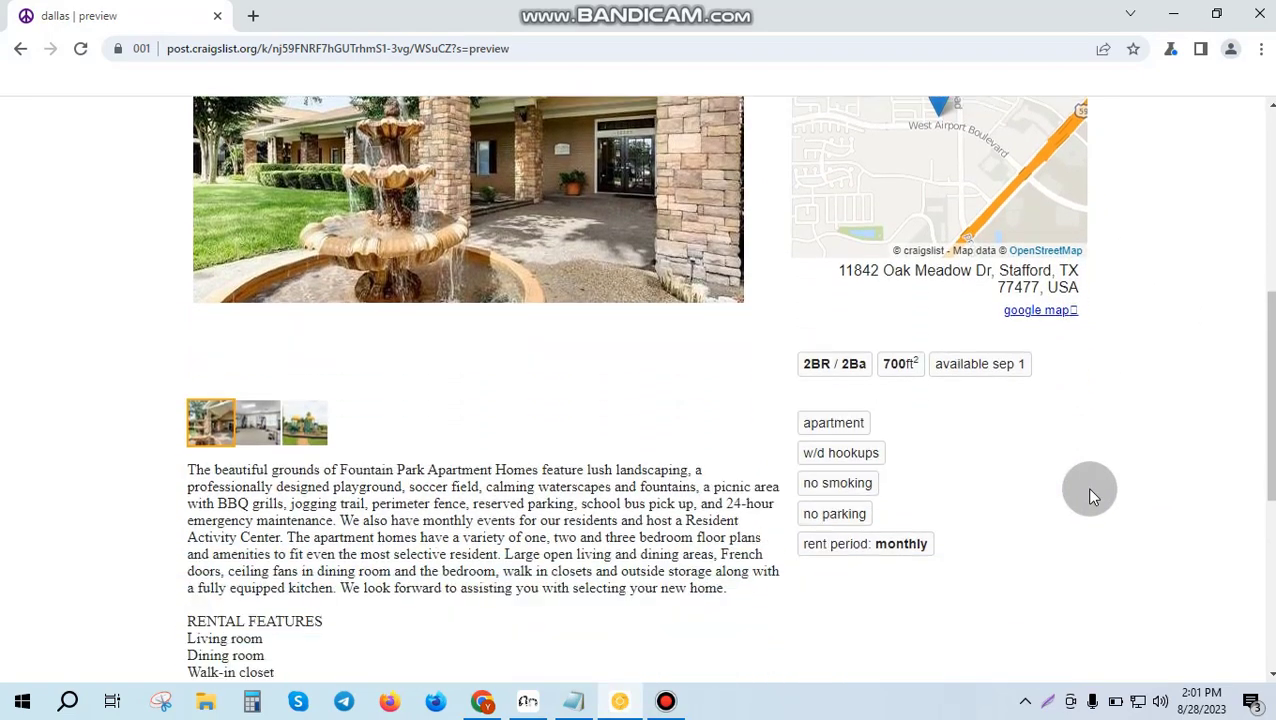
{"action": "scroll", "coordinate": [1088, 487], "scroll_direction": "up", "scroll_amount": 8}
{"action": "left_click", "coordinate": [1068, 245]}
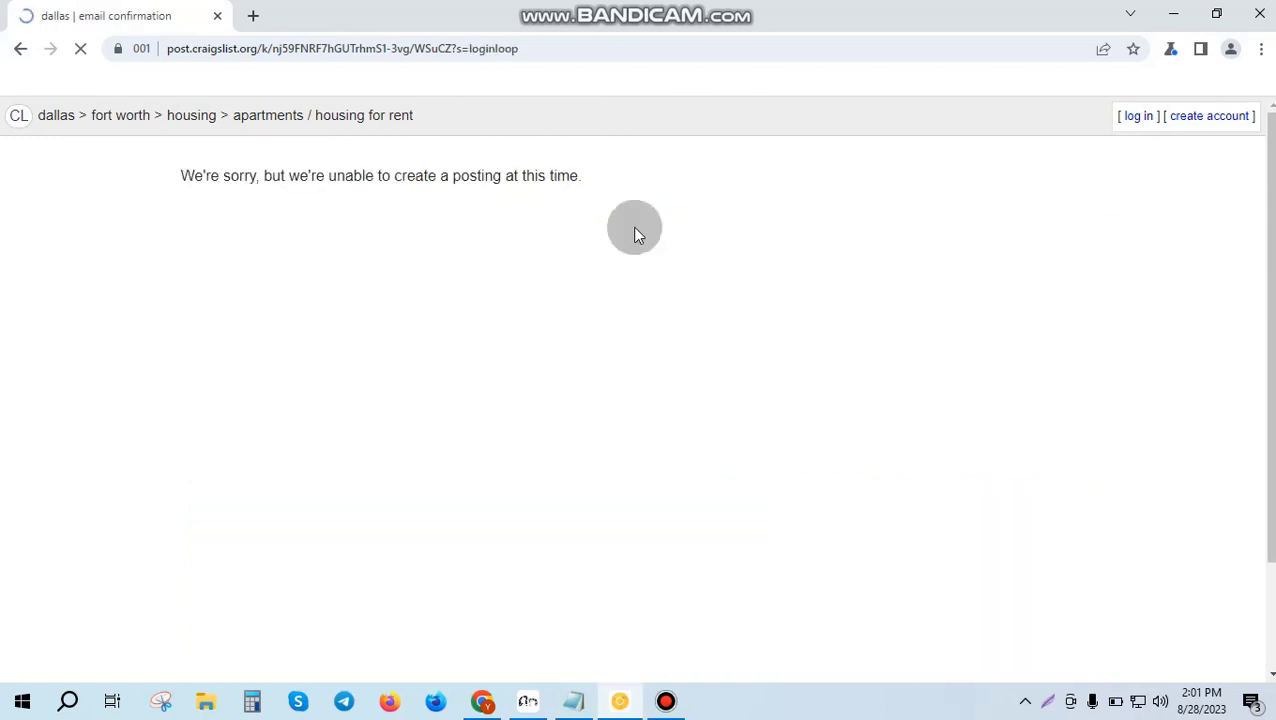
Step: Return to the unpublished draft preview and submit the apartment listing for publishing again
{"action": "left_click", "coordinate": [20, 48]}
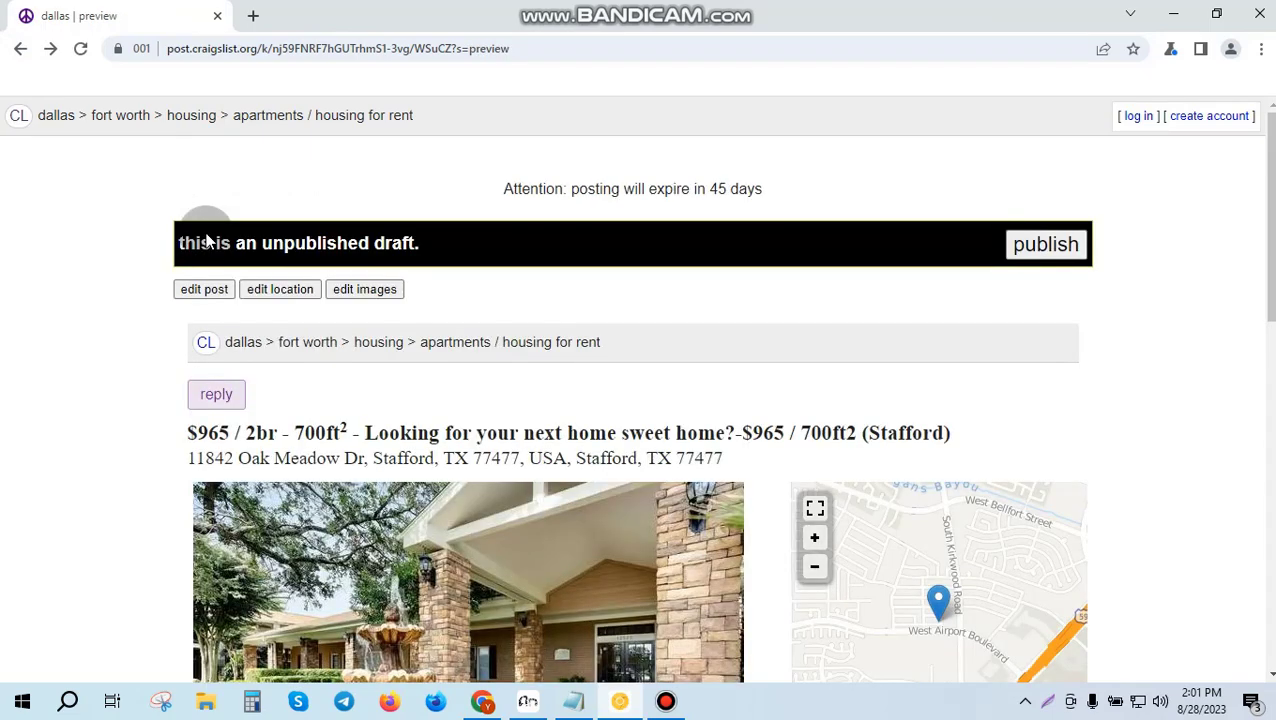
{"action": "scroll", "coordinate": [418, 367], "scroll_direction": "down", "scroll_amount": 1}
{"action": "scroll", "coordinate": [900, 438], "scroll_direction": "up", "scroll_amount": 1}
{"action": "scroll", "coordinate": [1060, 270], "scroll_direction": "up", "scroll_amount": 1}
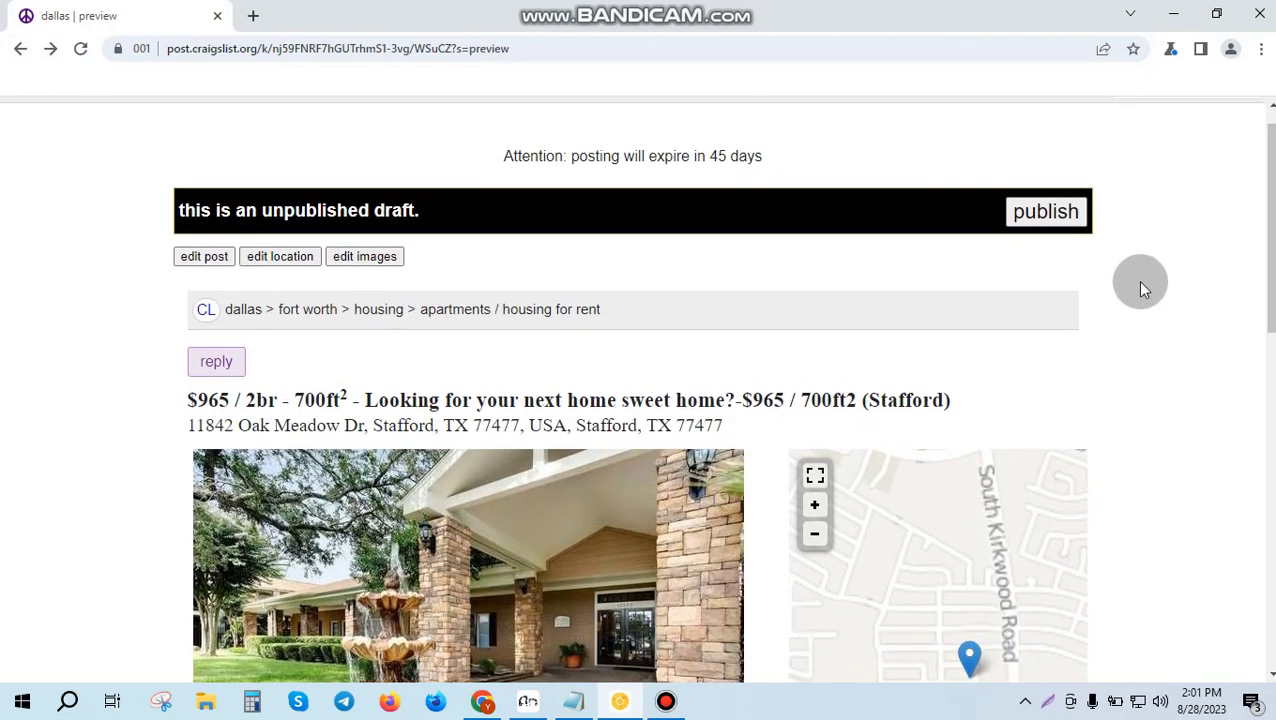
{"action": "scroll", "coordinate": [1140, 285], "scroll_direction": "up", "scroll_amount": 1}
{"action": "left_click", "coordinate": [1045, 245]}
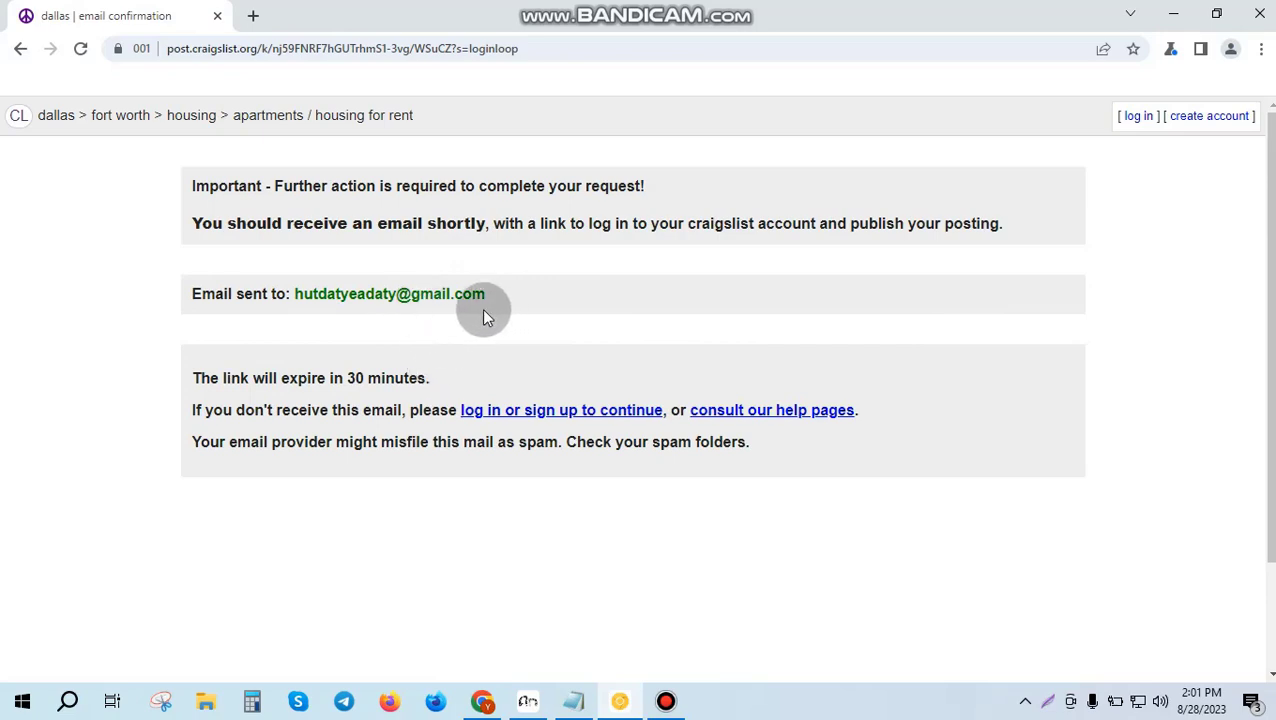
Step: Switch to the Gmail inbox in Chrome, refresh it and open the new craigslist email verification message
{"action": "left_click", "coordinate": [482, 701]}
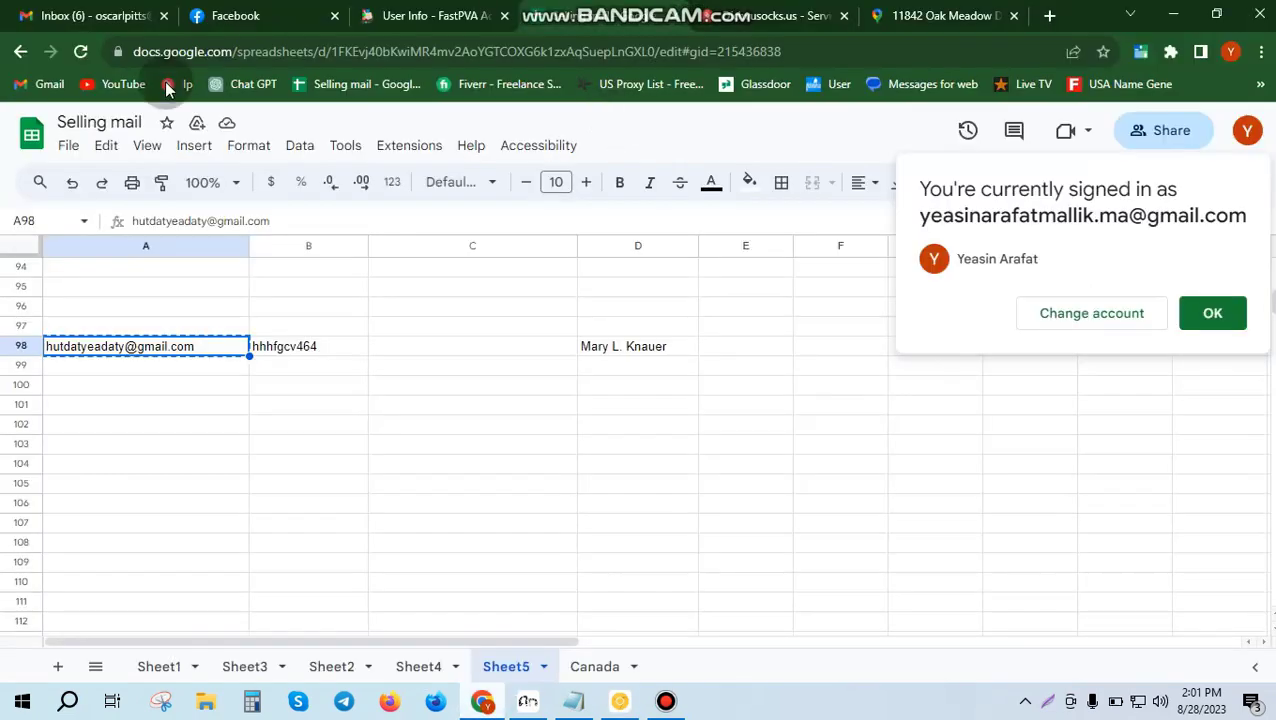
{"action": "left_click", "coordinate": [47, 8]}
{"action": "left_click", "coordinate": [320, 184]}
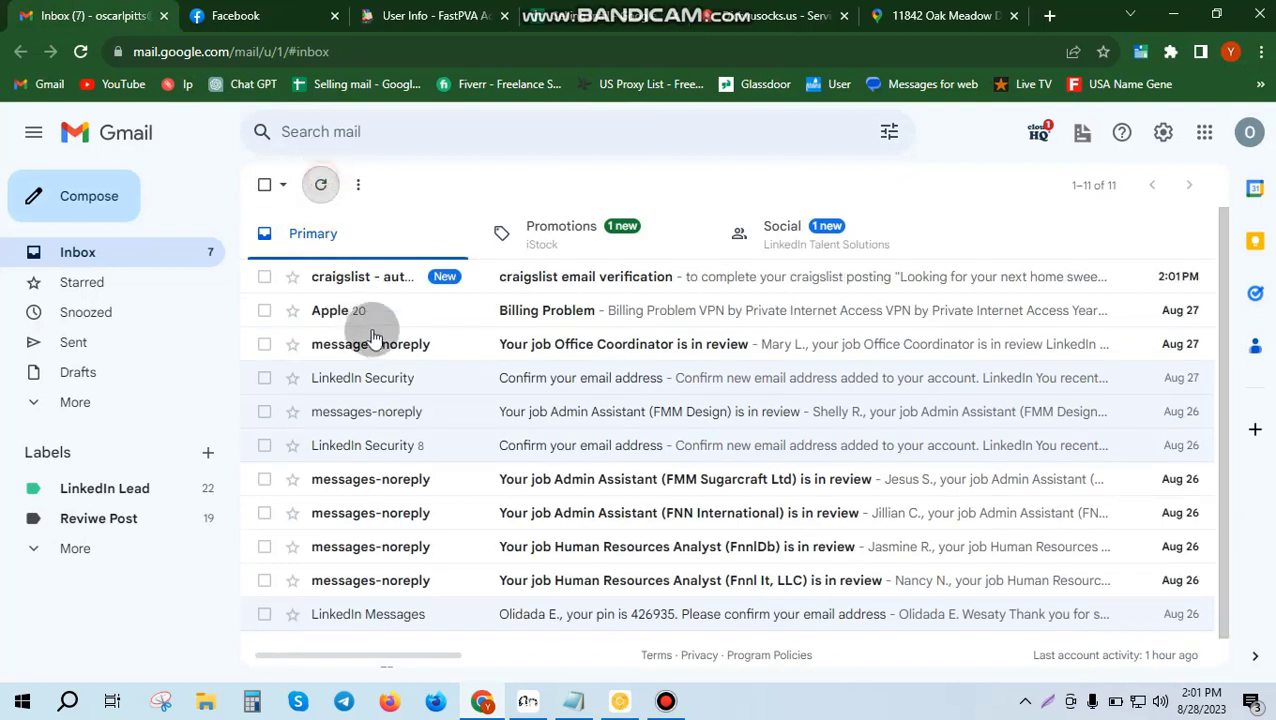
{"action": "left_click", "coordinate": [537, 282]}
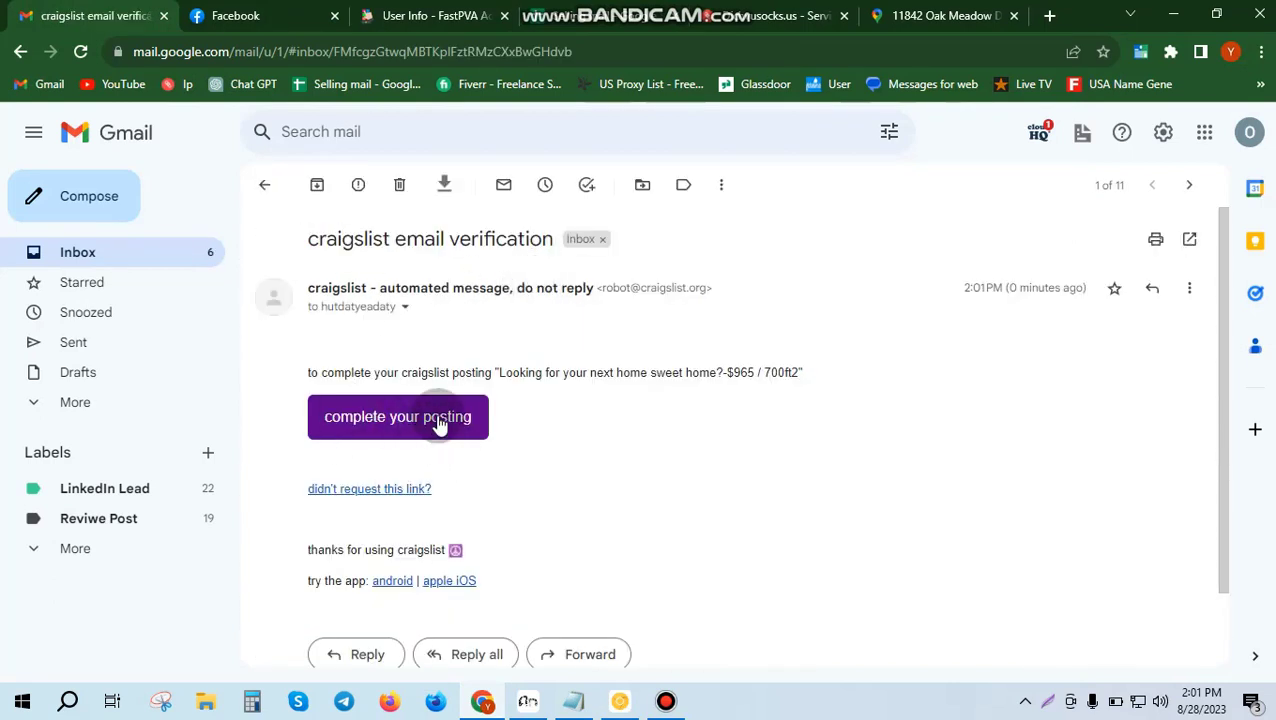
Step: Copy the link address behind "complete your posting" in the verification email and return to the inbox
{"action": "left_click", "coordinate": [447, 434]}
{"action": "scroll", "coordinate": [493, 478], "scroll_direction": "down", "scroll_amount": 2}
{"action": "scroll", "coordinate": [493, 484], "scroll_direction": "up", "scroll_amount": 2}
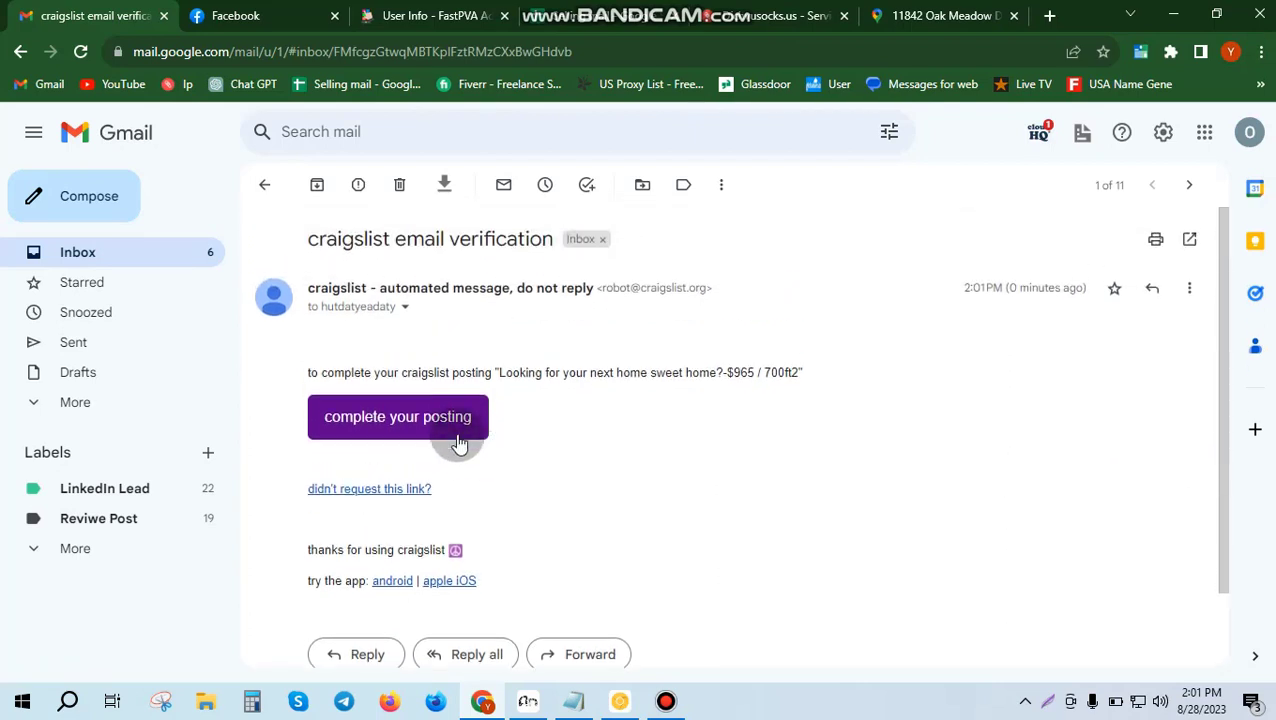
{"action": "right_click", "coordinate": [455, 428]}
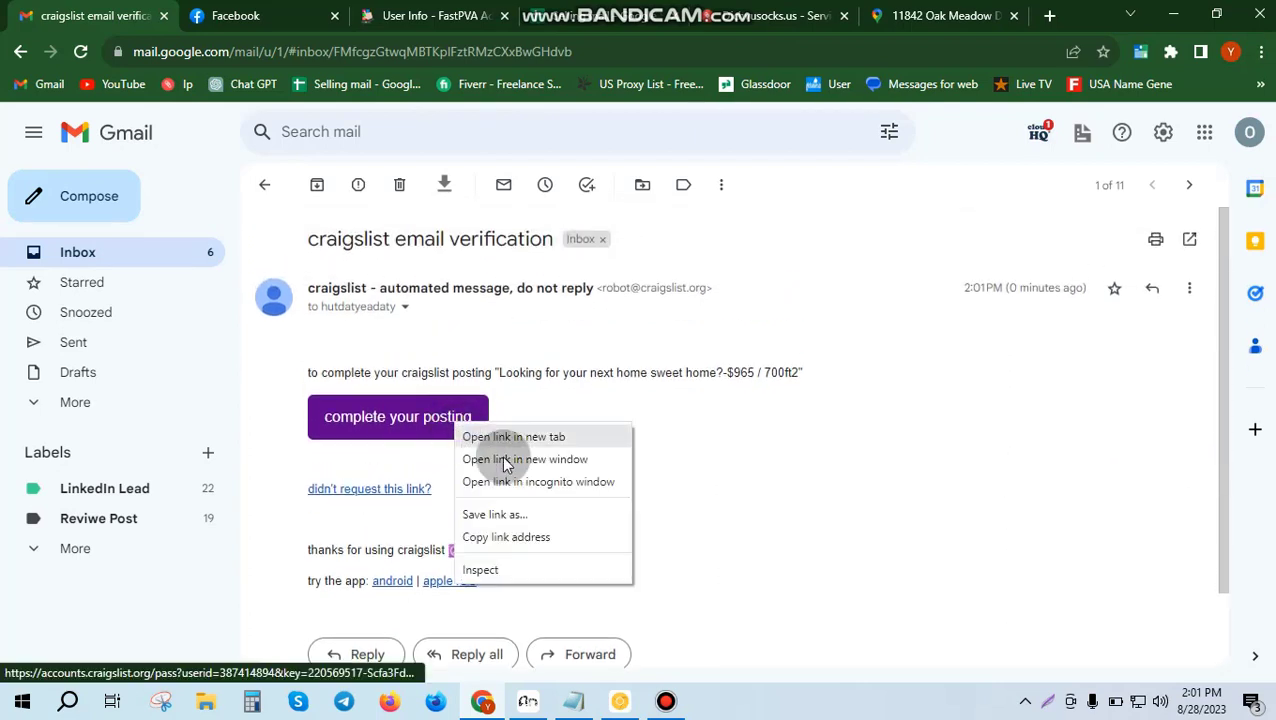
{"action": "left_click", "coordinate": [512, 538]}
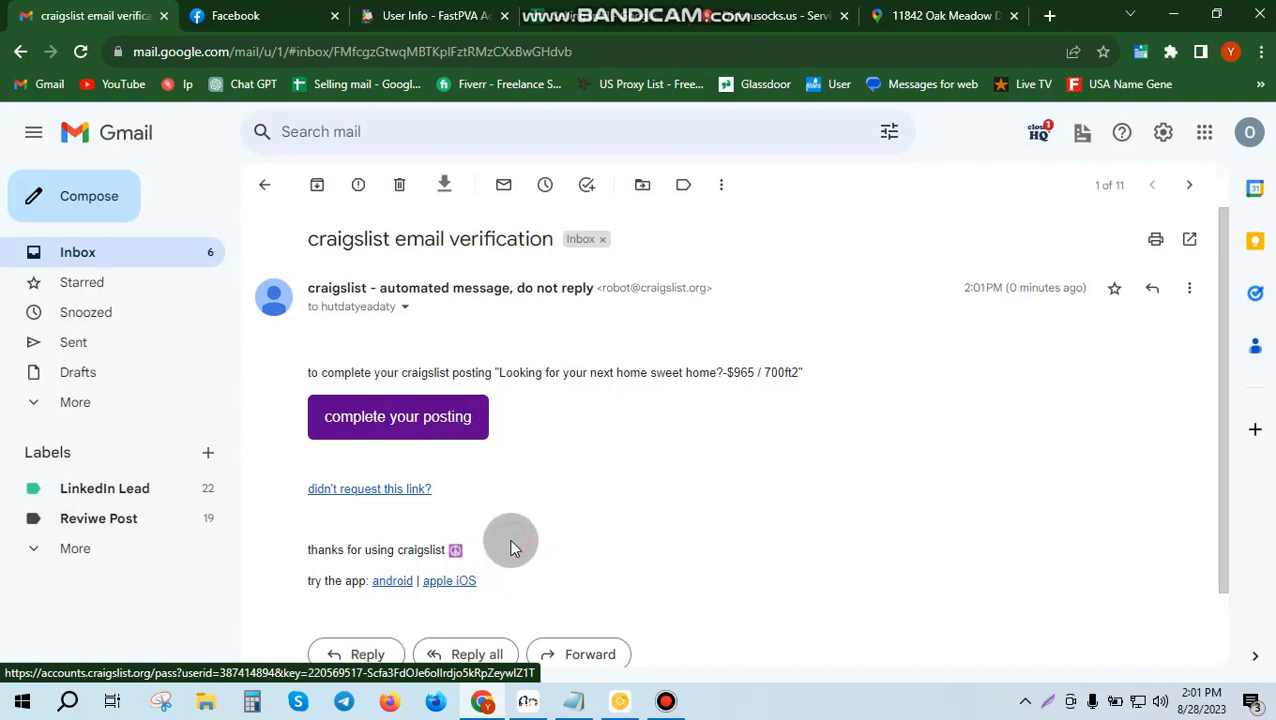
{"action": "left_click", "coordinate": [264, 188]}
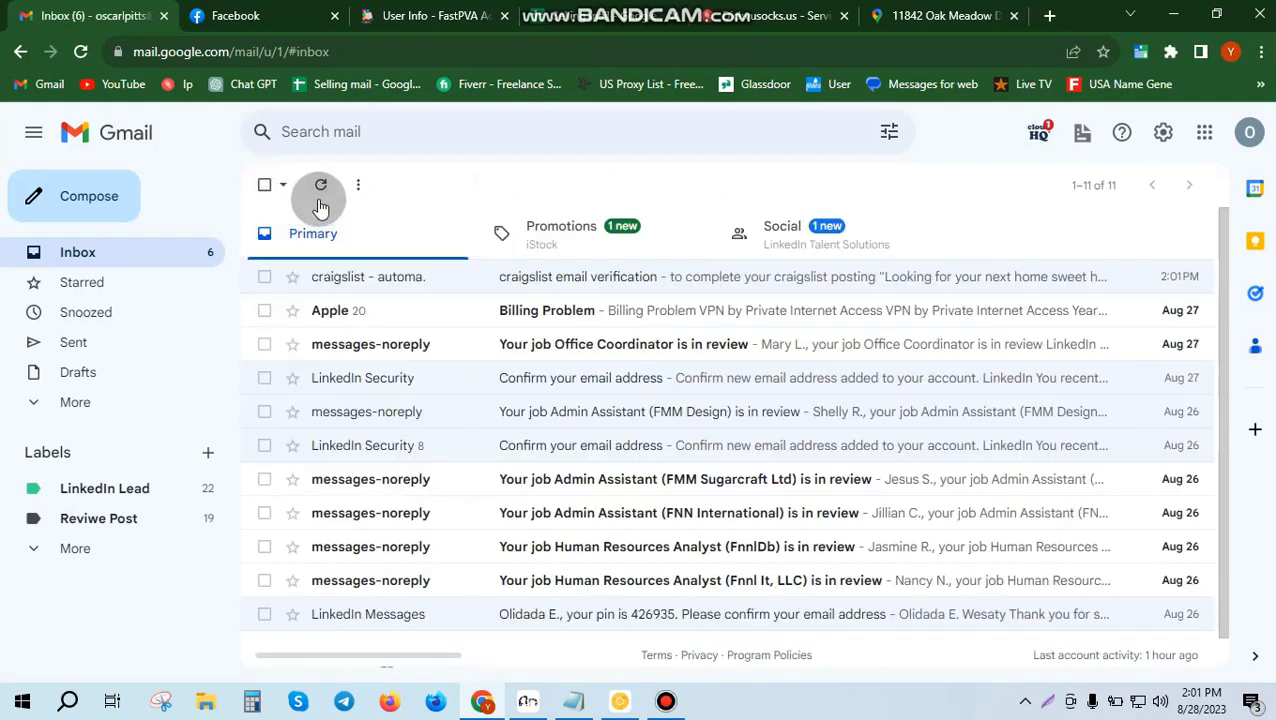
Step: Switch back to the Antik Browser profile and open the copied verification link in a new tab
{"action": "left_click", "coordinate": [620, 701]}
{"action": "left_click", "coordinate": [253, 15]}
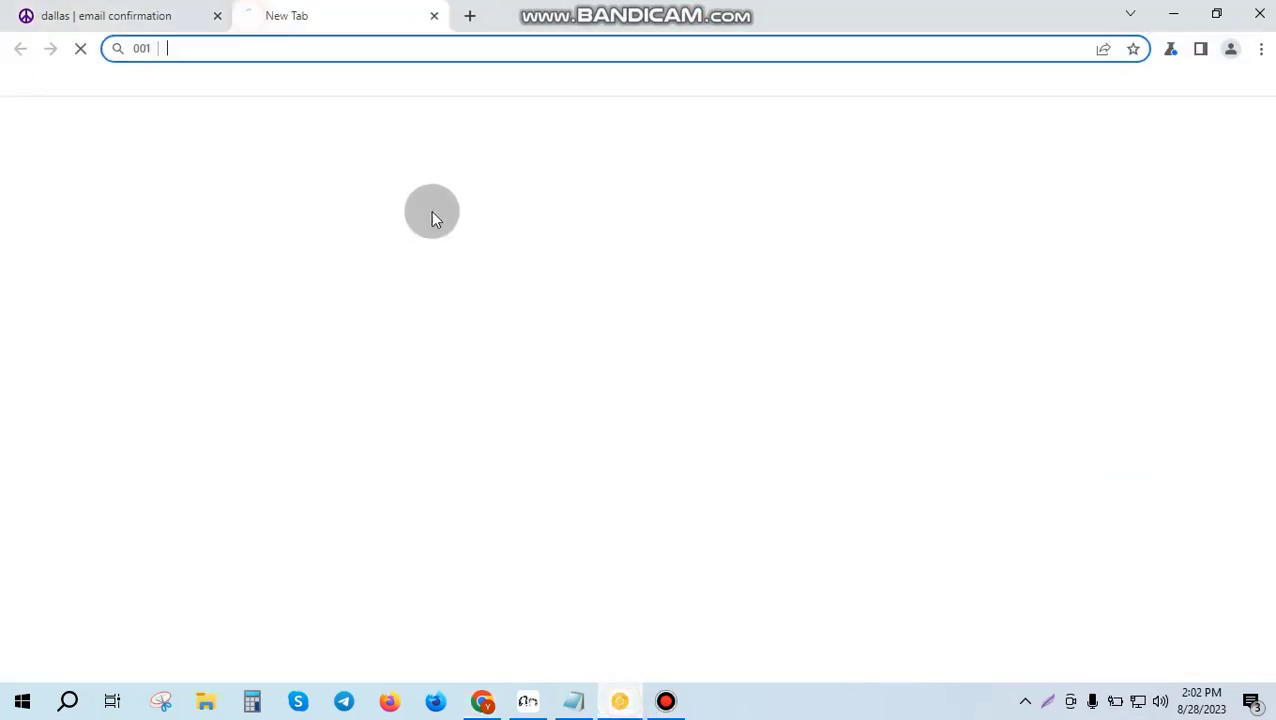
{"action": "key", "text": "ctrl+v"}
{"action": "key", "text": "Return"}
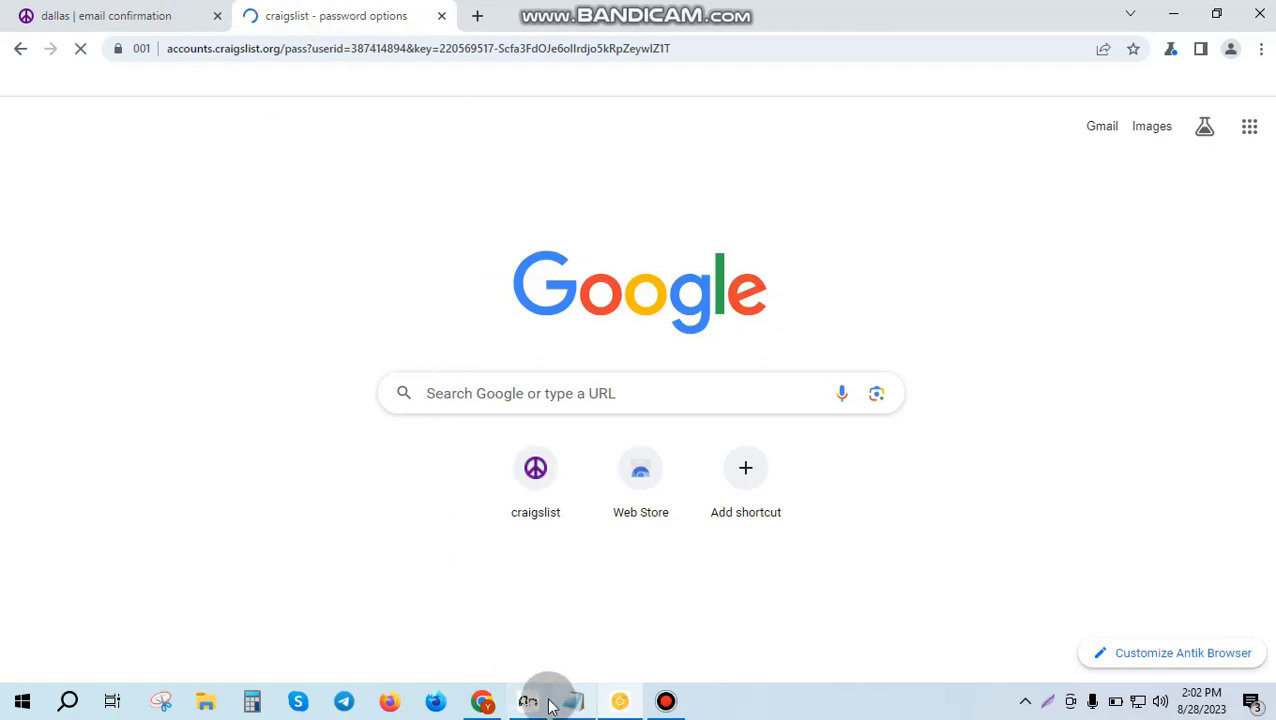
Step: Copy the account password from cell B98 of the Selling mail spreadsheet and set it as the new Craigslist password
{"action": "left_click", "coordinate": [484, 701]}
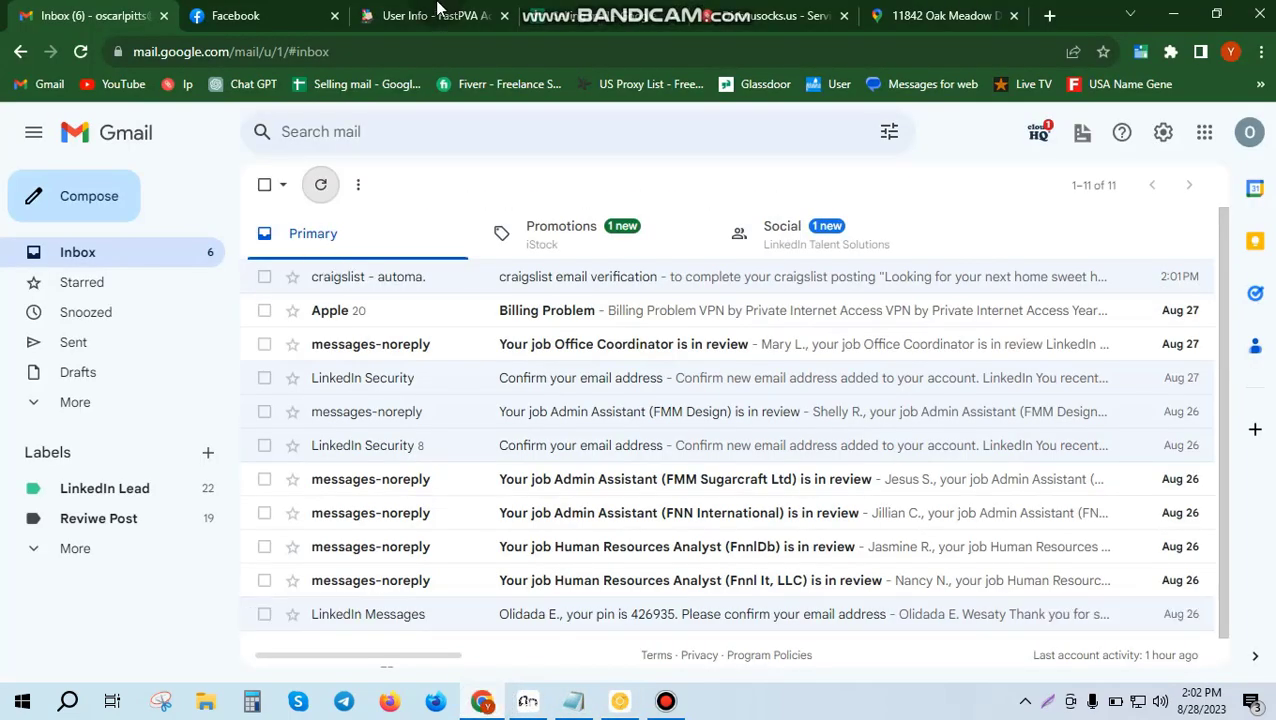
{"action": "left_click", "coordinate": [612, 15]}
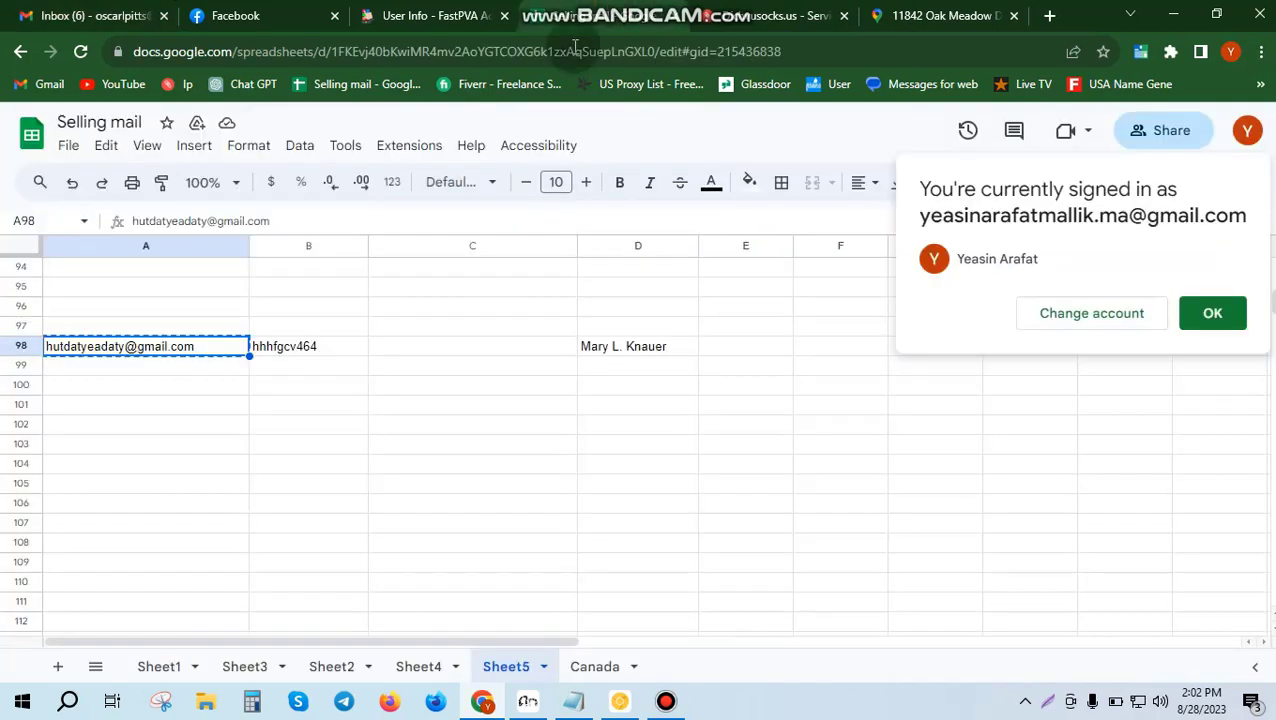
{"action": "left_click", "coordinate": [294, 349]}
{"action": "key", "text": "ctrl+c"}
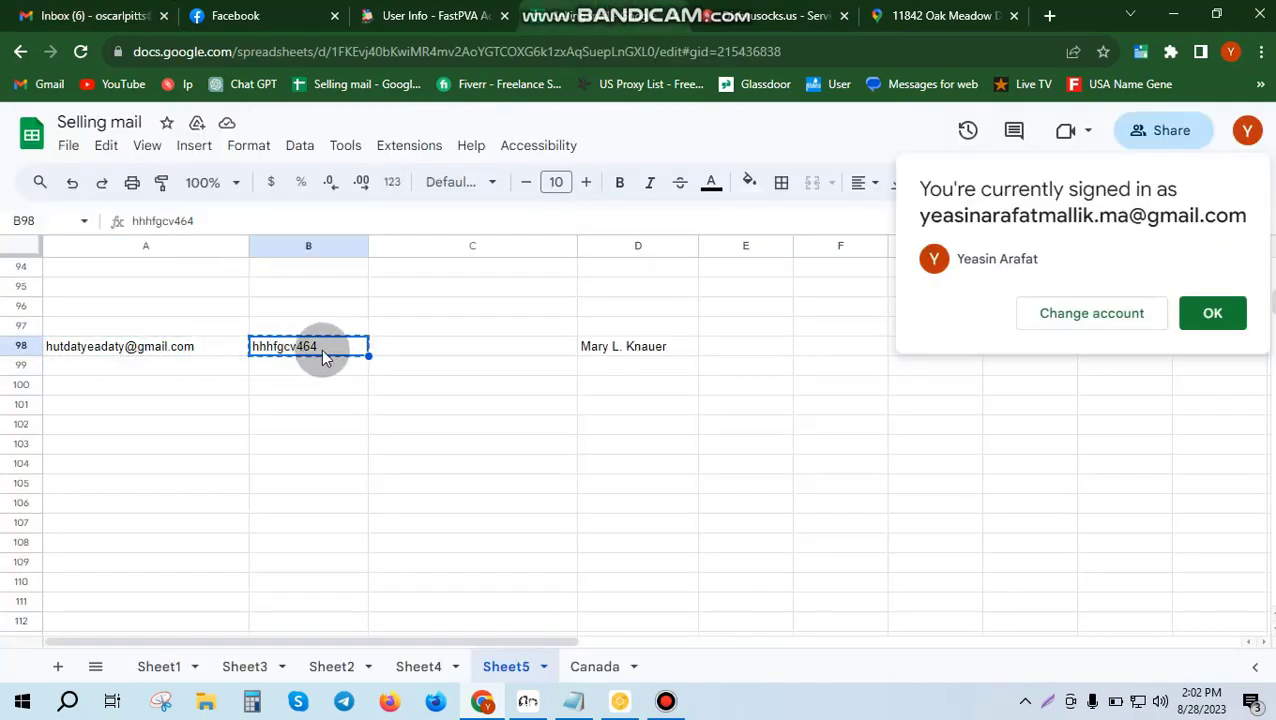
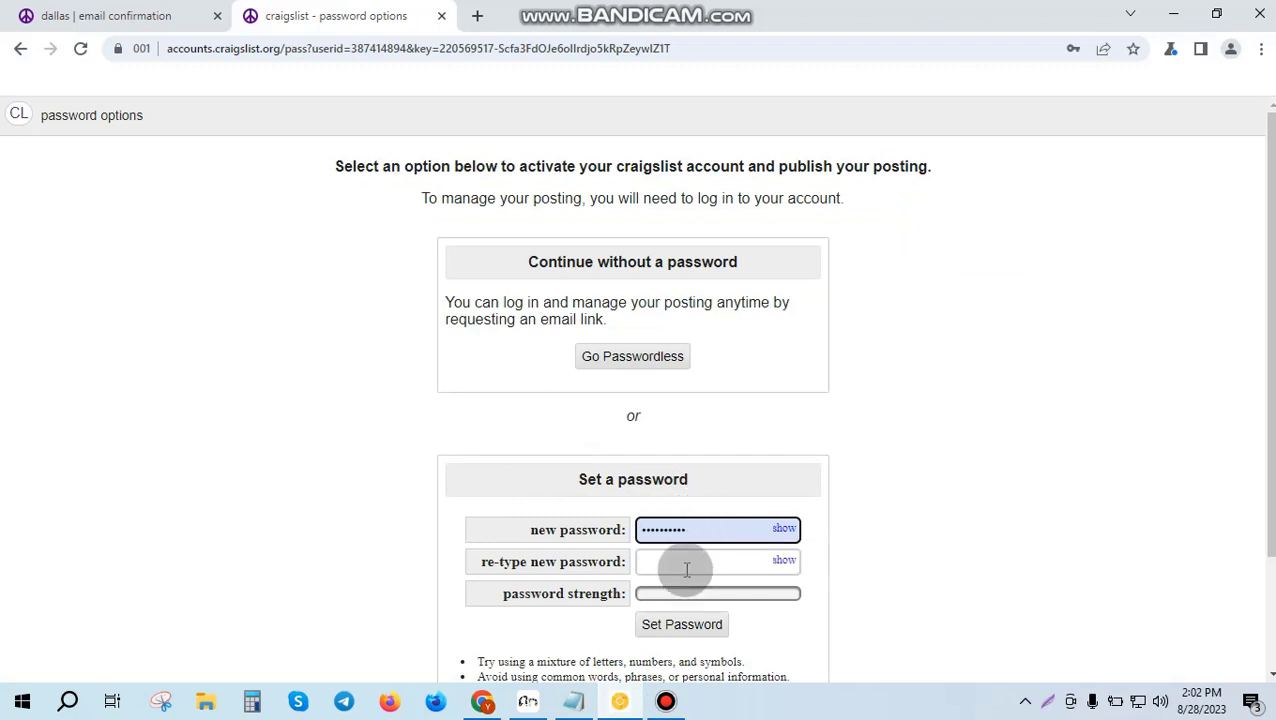
{"action": "left_click", "coordinate": [685, 566]}
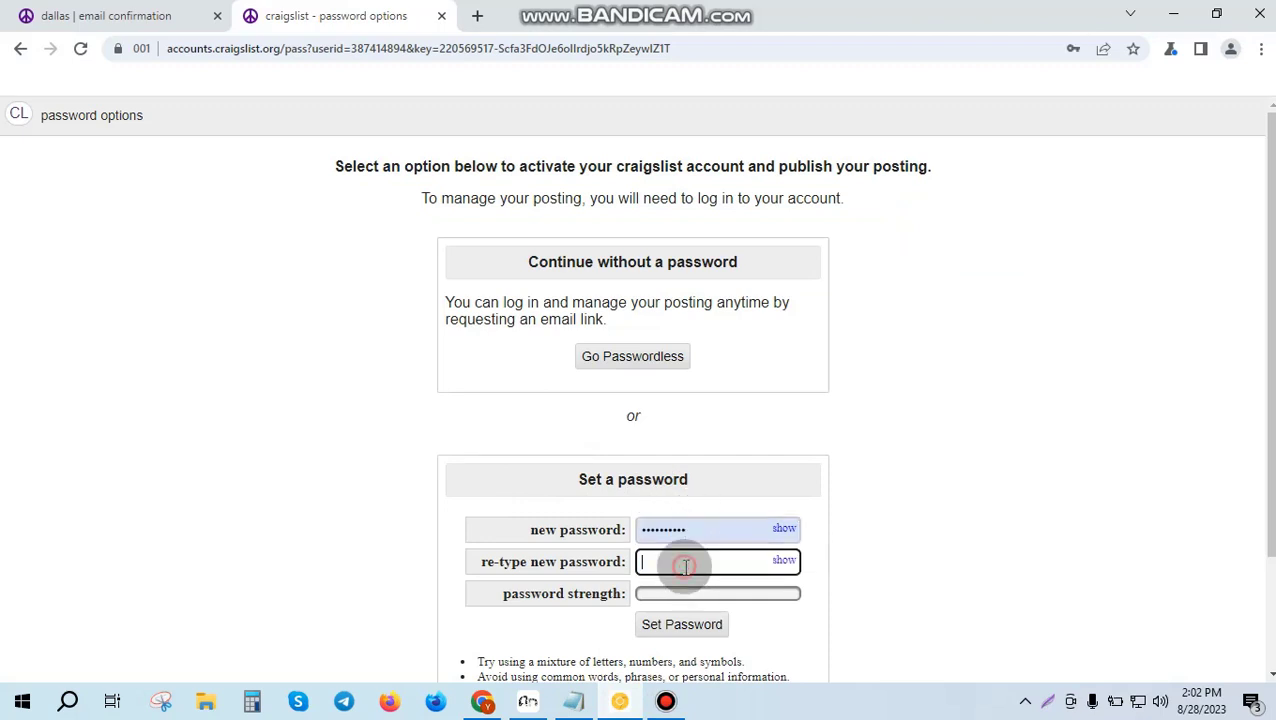
{"action": "left_click", "coordinate": [710, 628]}
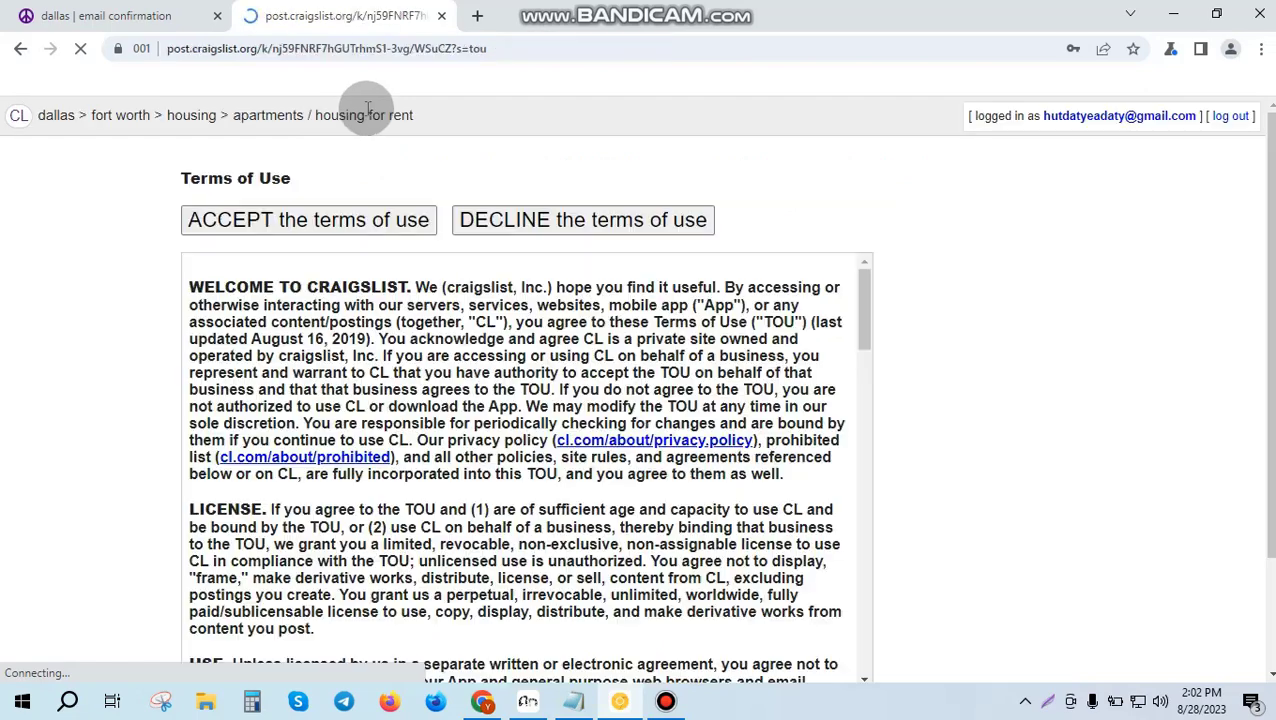
Step: Accept the Craigslist terms of use for the posting
{"action": "left_click", "coordinate": [1102, 316]}
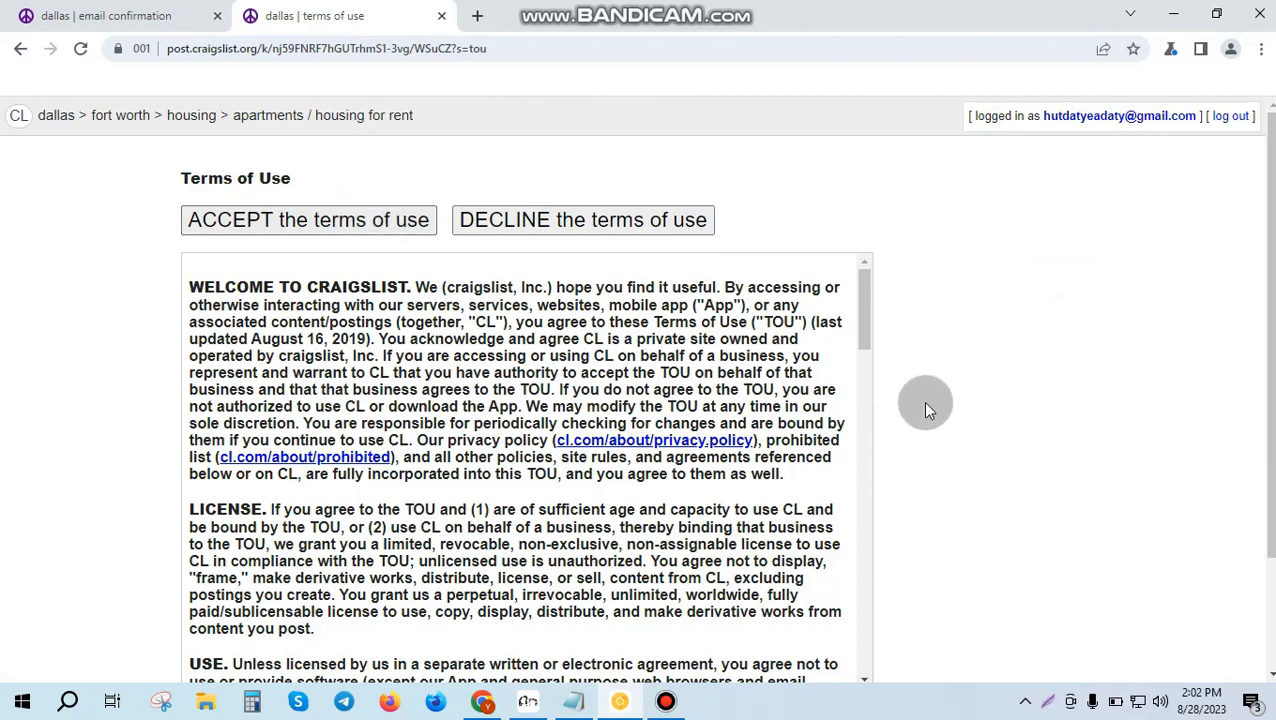
{"action": "left_click", "coordinate": [345, 225]}
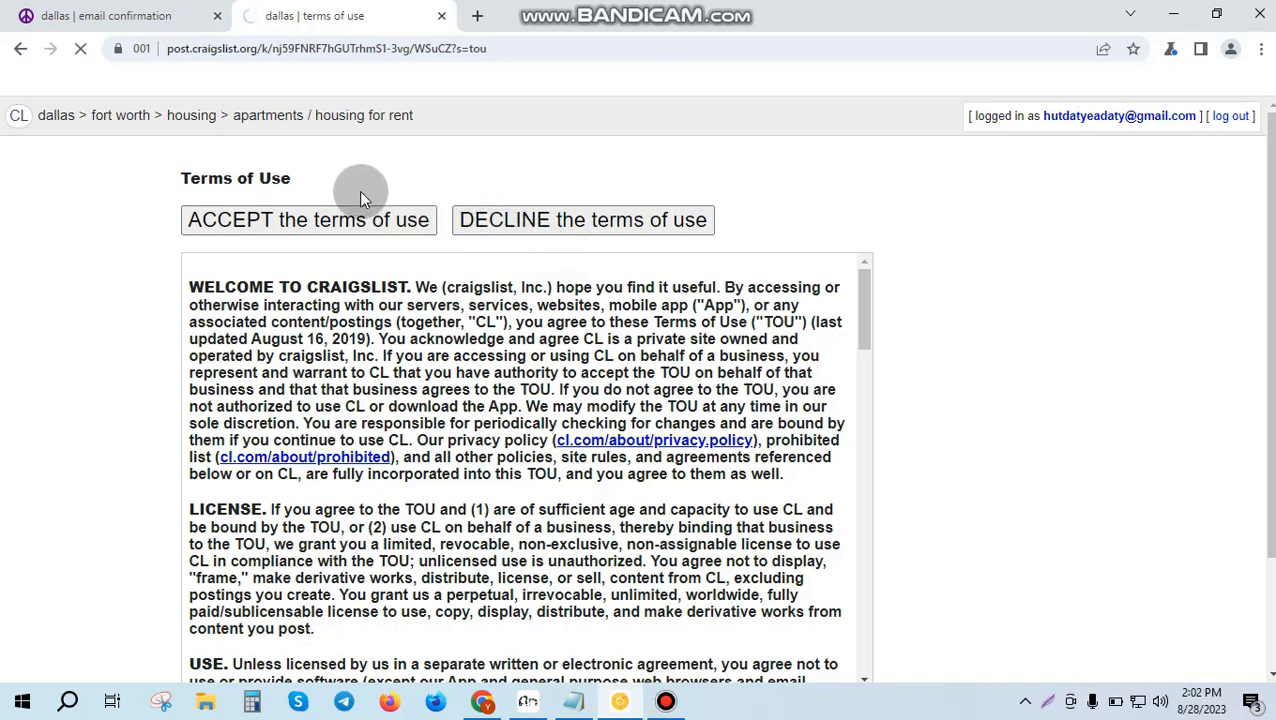
{"action": "left_click", "coordinate": [348, 225]}
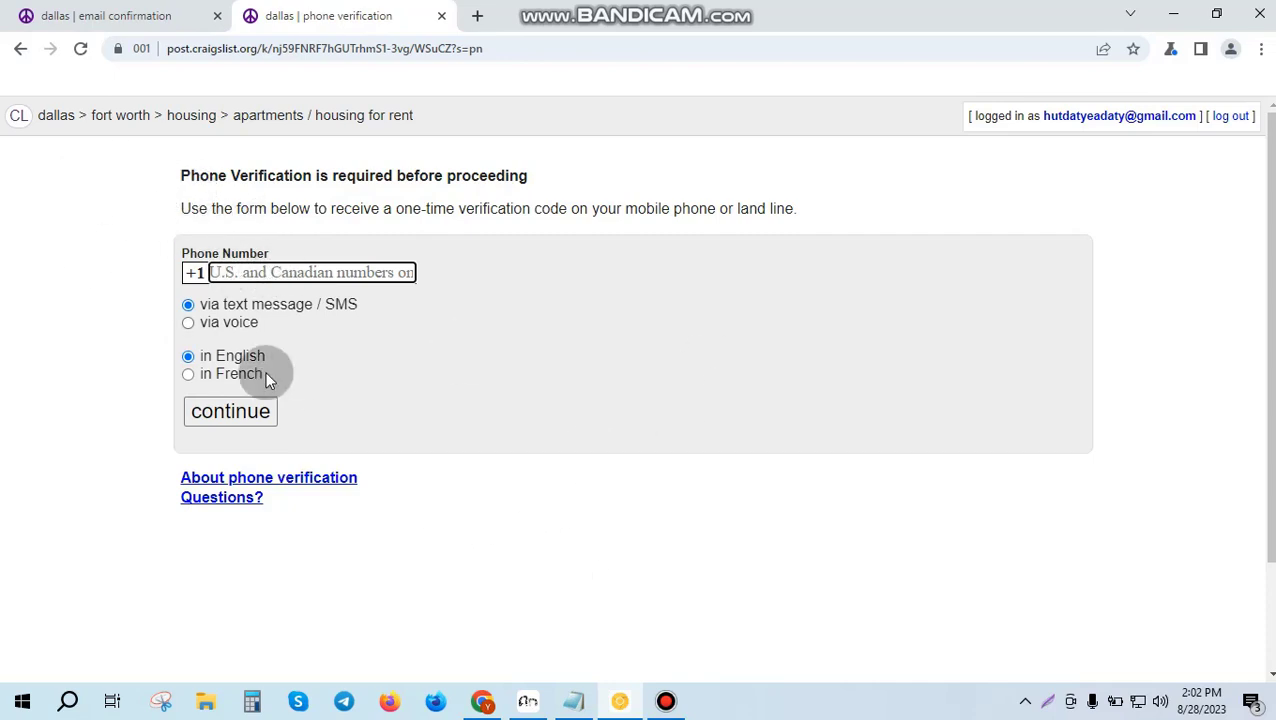
Step: Switch to the FastPVA site in Chrome and open its Get SMS page
{"action": "left_click", "coordinate": [482, 705]}
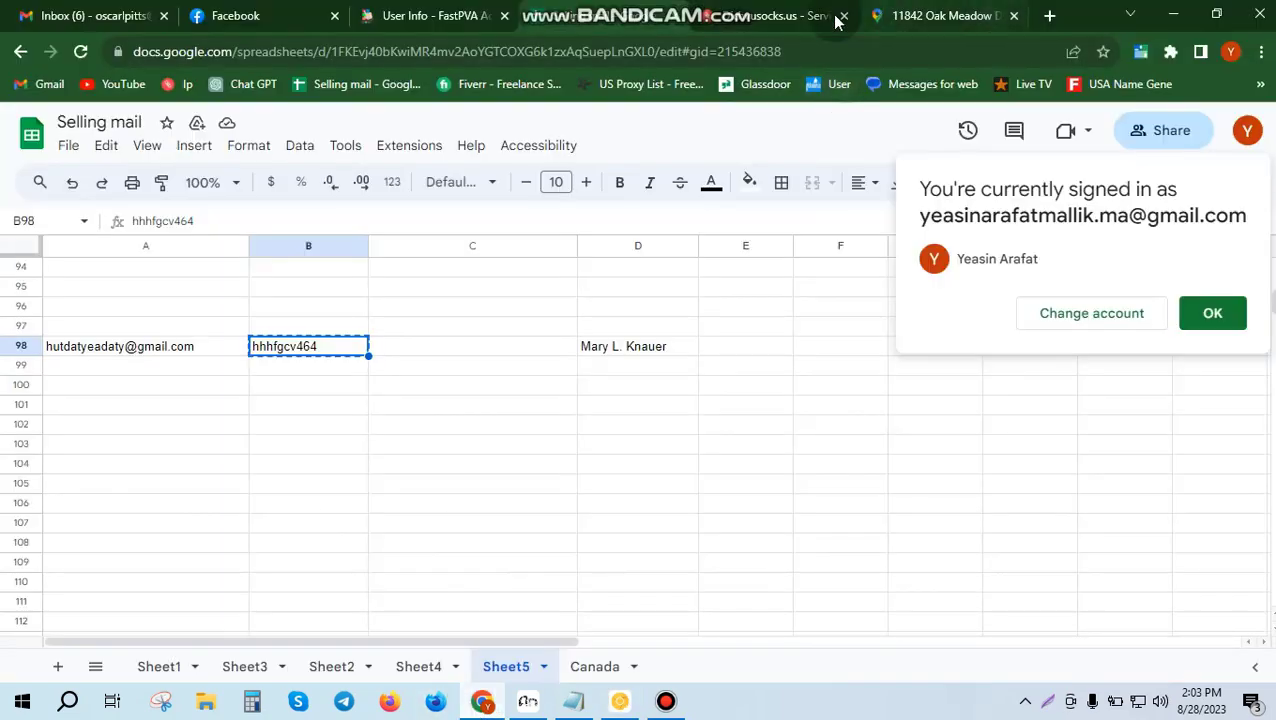
{"action": "left_click", "coordinate": [440, 15]}
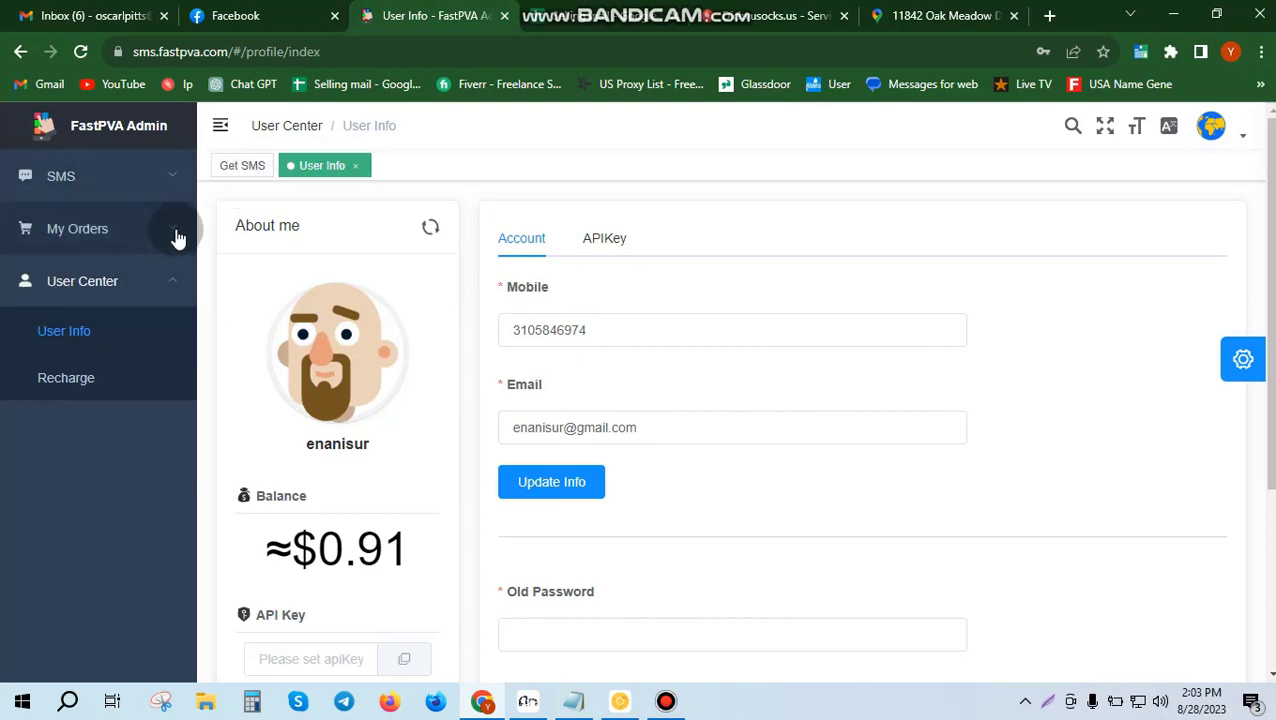
{"action": "left_click", "coordinate": [172, 176]}
{"action": "left_click", "coordinate": [112, 231]}
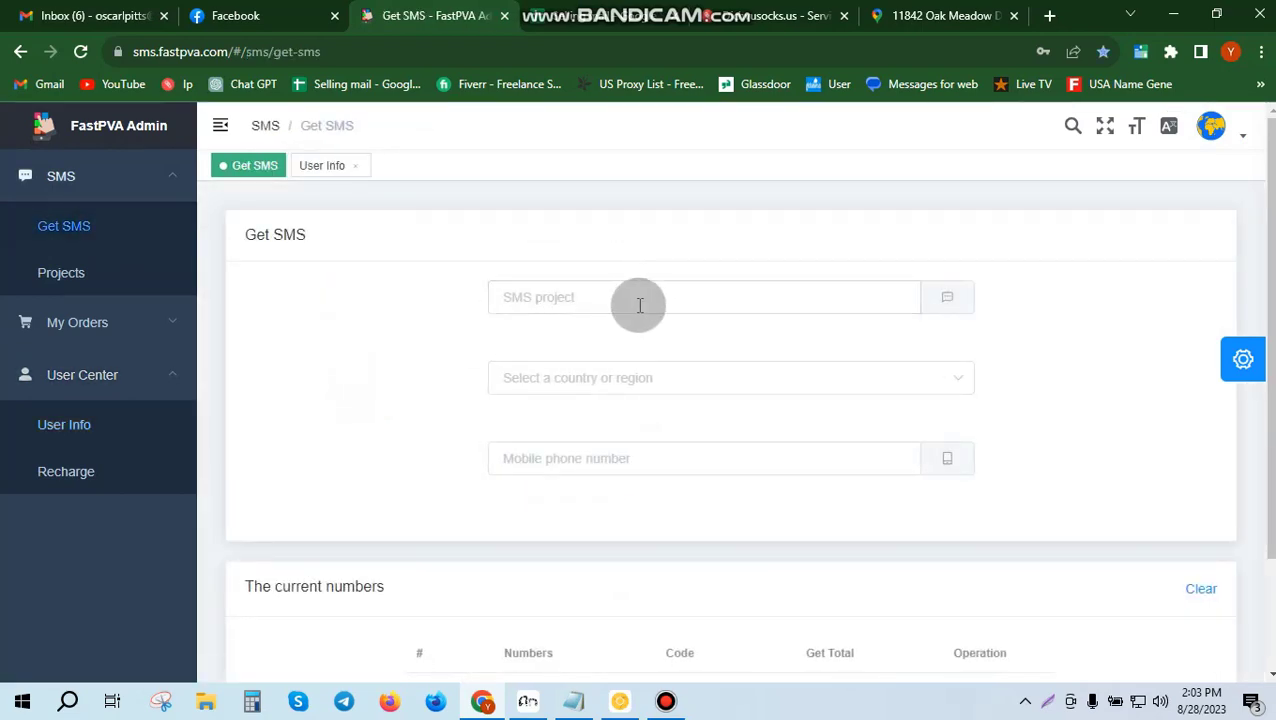
Step: Set the SMS project to 2741 / Craigslist-C3 and the country to United States of America
{"action": "left_click", "coordinate": [947, 297]}
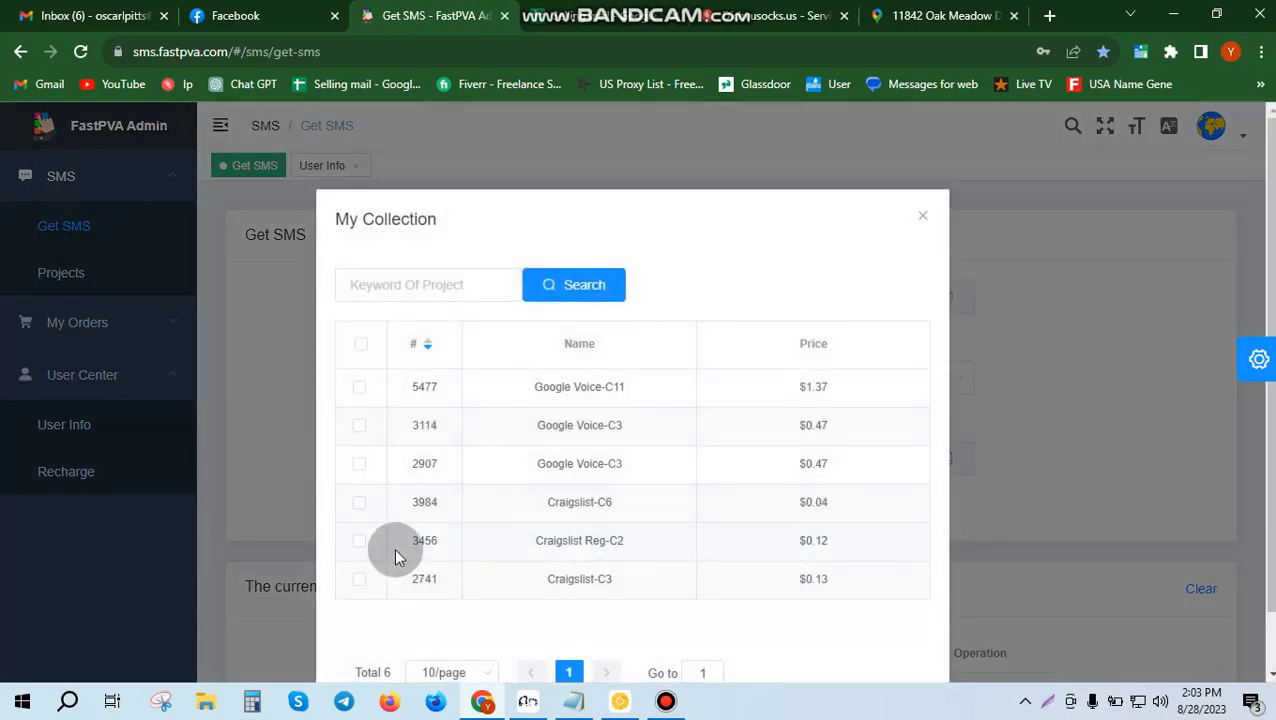
{"action": "left_click", "coordinate": [360, 580]}
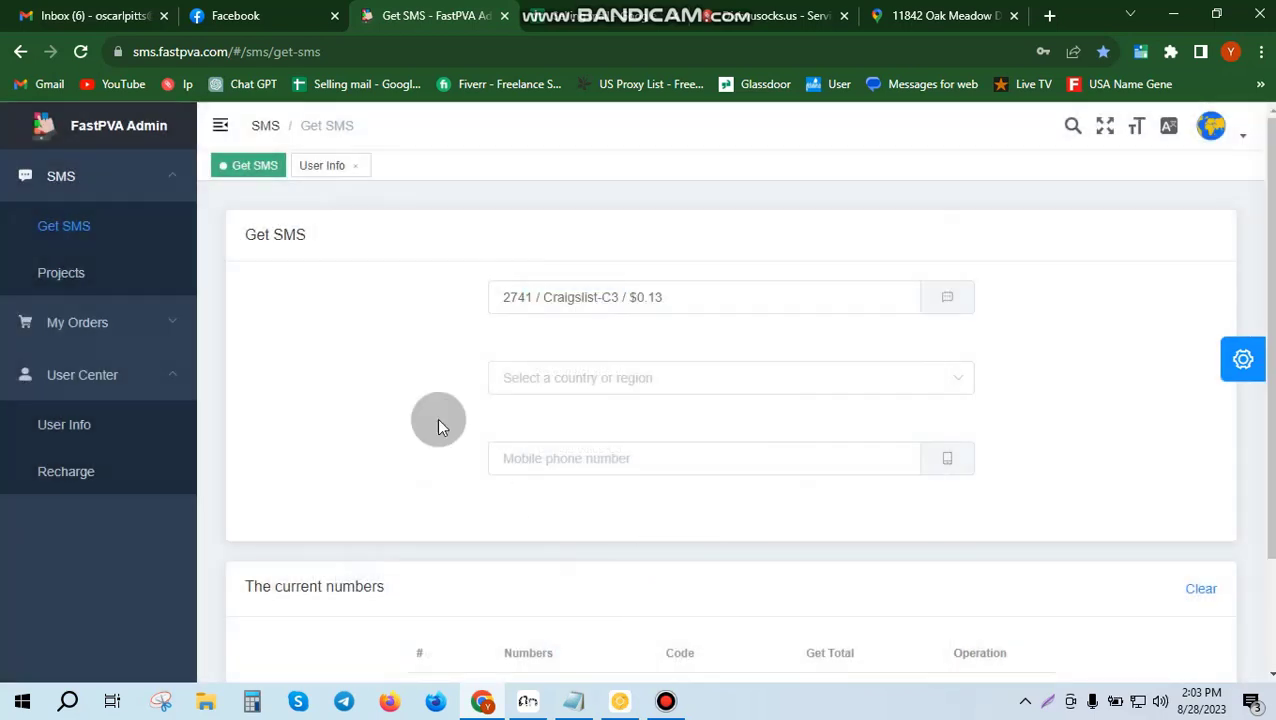
{"action": "left_click", "coordinate": [941, 378]}
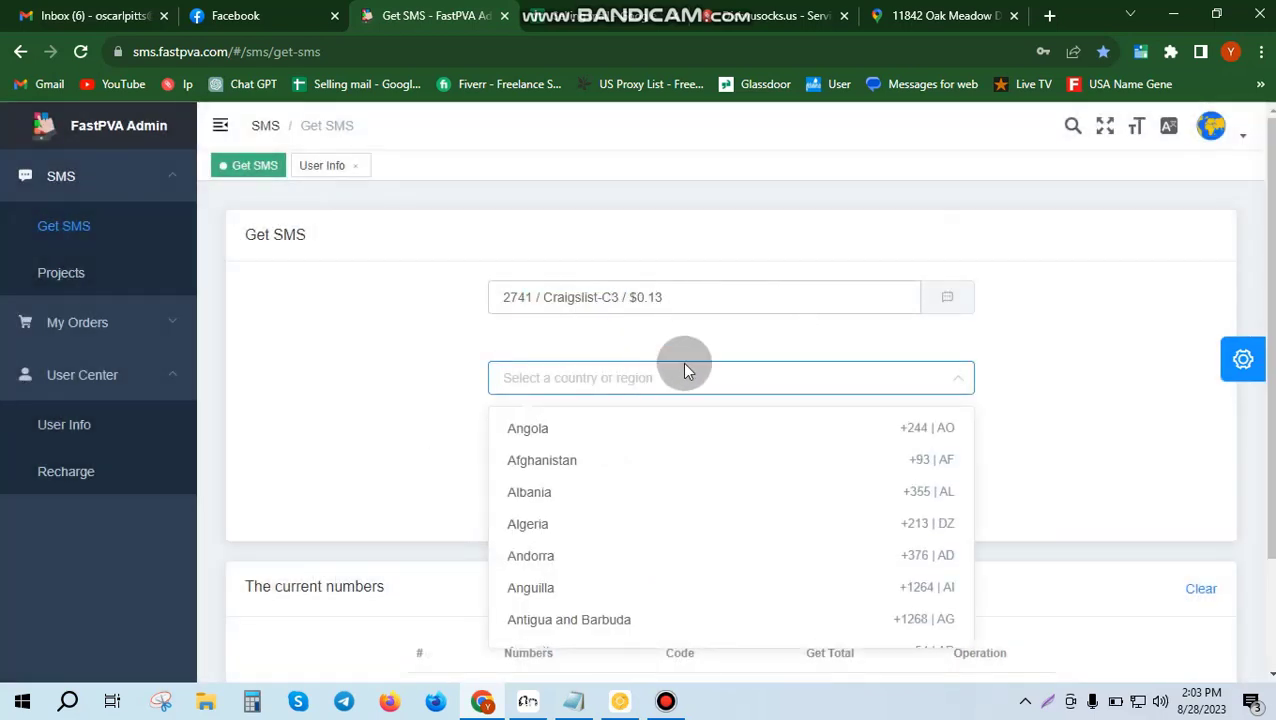
{"action": "scroll", "coordinate": [624, 390], "scroll_direction": "down", "scroll_amount": 1}
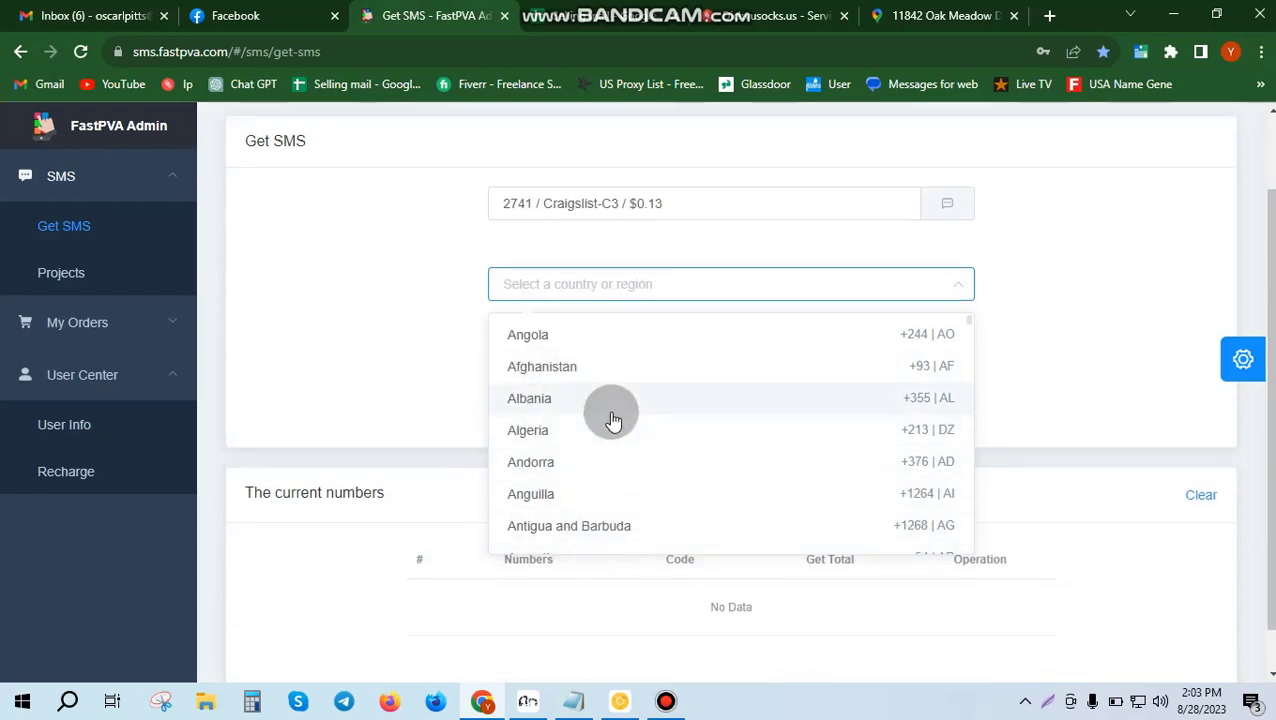
{"action": "type", "text": "Uni"}
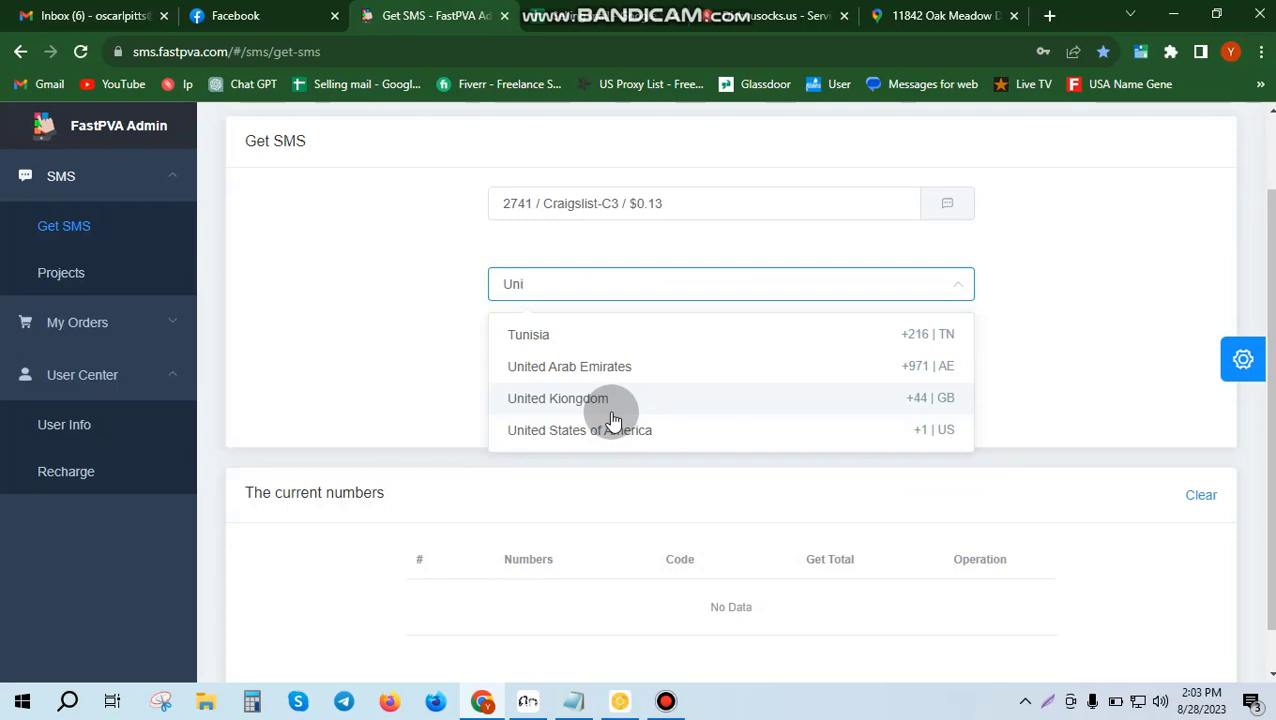
{"action": "left_click", "coordinate": [609, 432]}
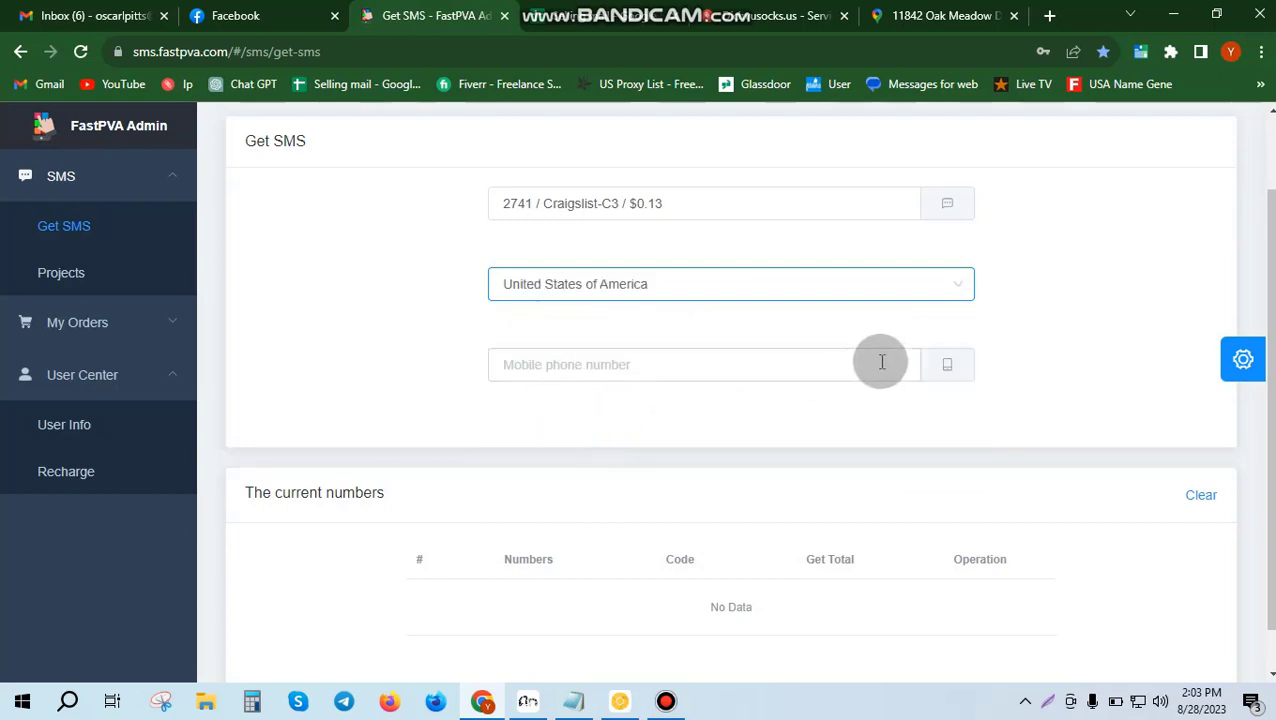
Step: Request a mobile number for the selected SMS project and copy it
{"action": "left_click", "coordinate": [955, 366]}
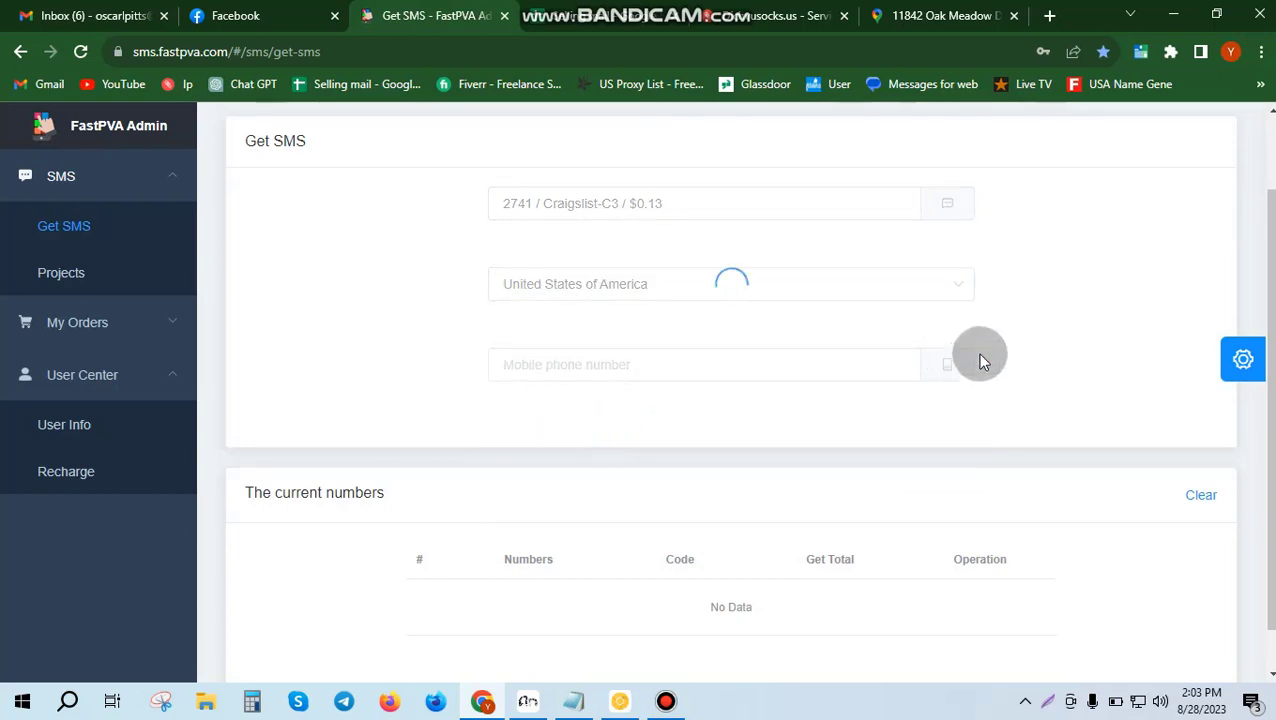
{"action": "scroll", "coordinate": [644, 515], "scroll_direction": "down", "scroll_amount": 1}
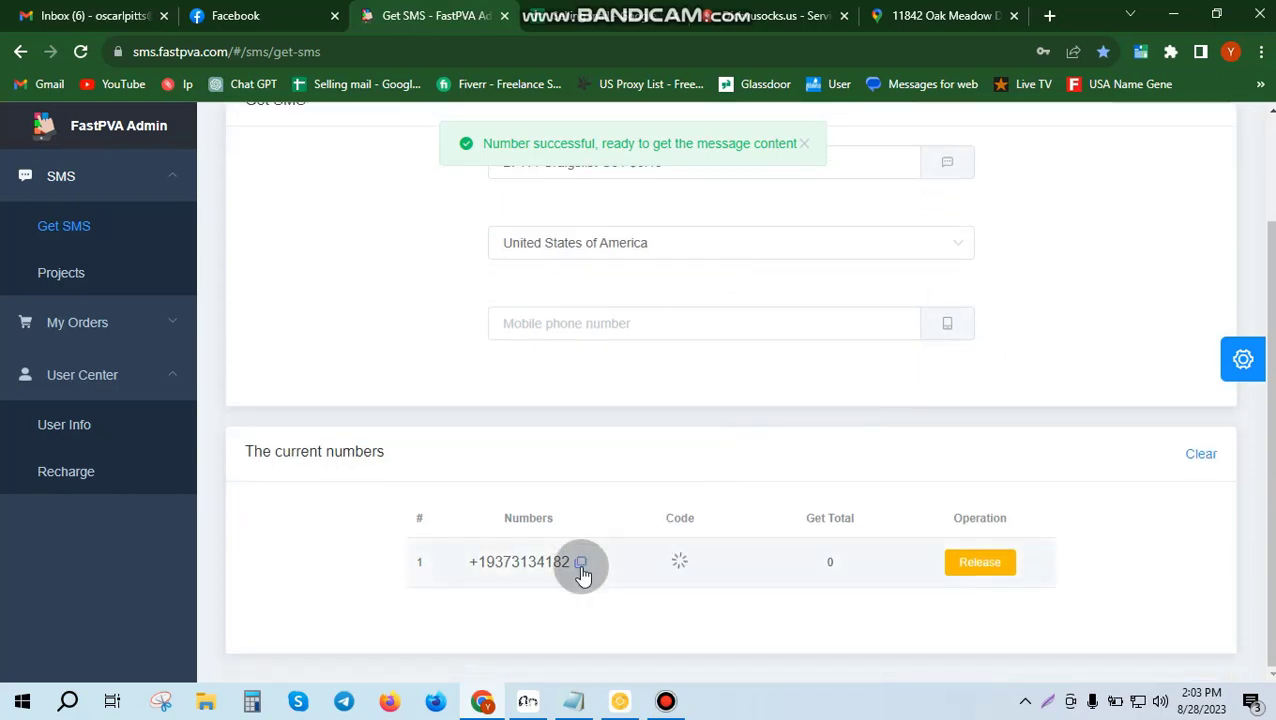
{"action": "left_click", "coordinate": [580, 563]}
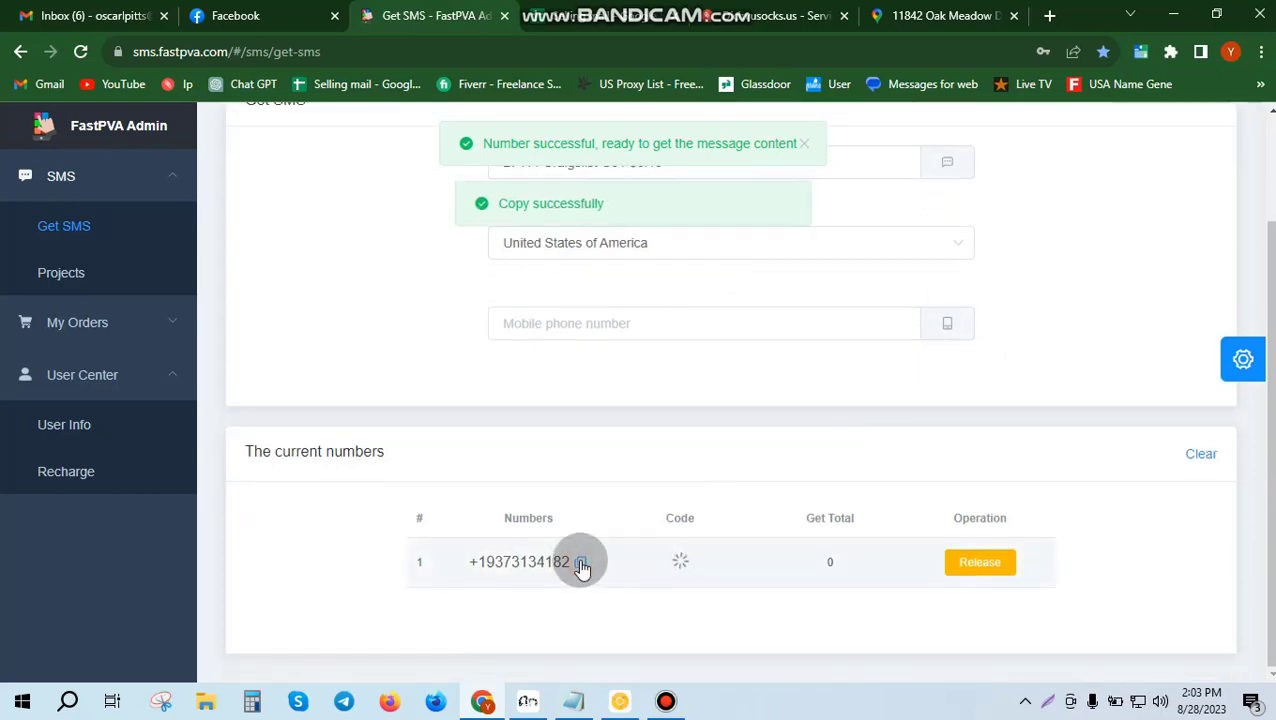
Step: Switch to the Antik Browser profile and submit the copied phone number, without its leading 1, for Craigslist text-message verification in English
{"action": "left_click", "coordinate": [619, 701]}
{"action": "left_click", "coordinate": [303, 272]}
{"action": "key", "text": "ctrl+v"}
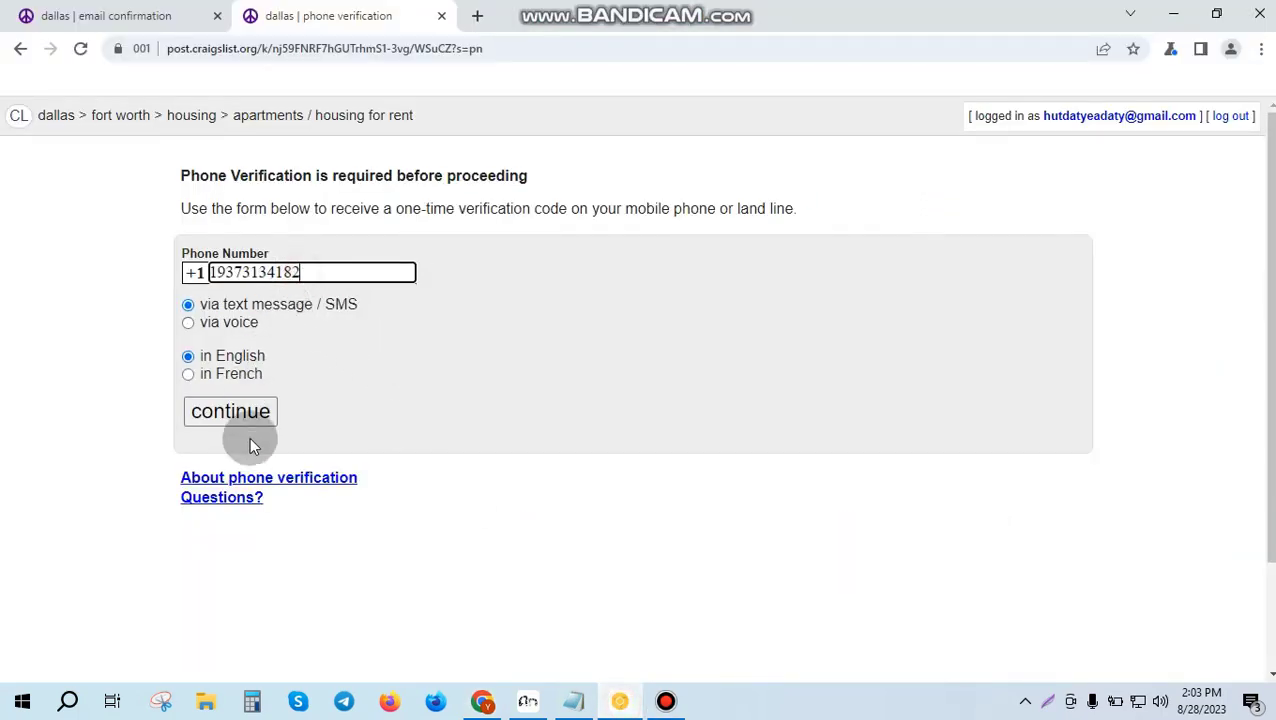
{"action": "left_click", "coordinate": [213, 272]}
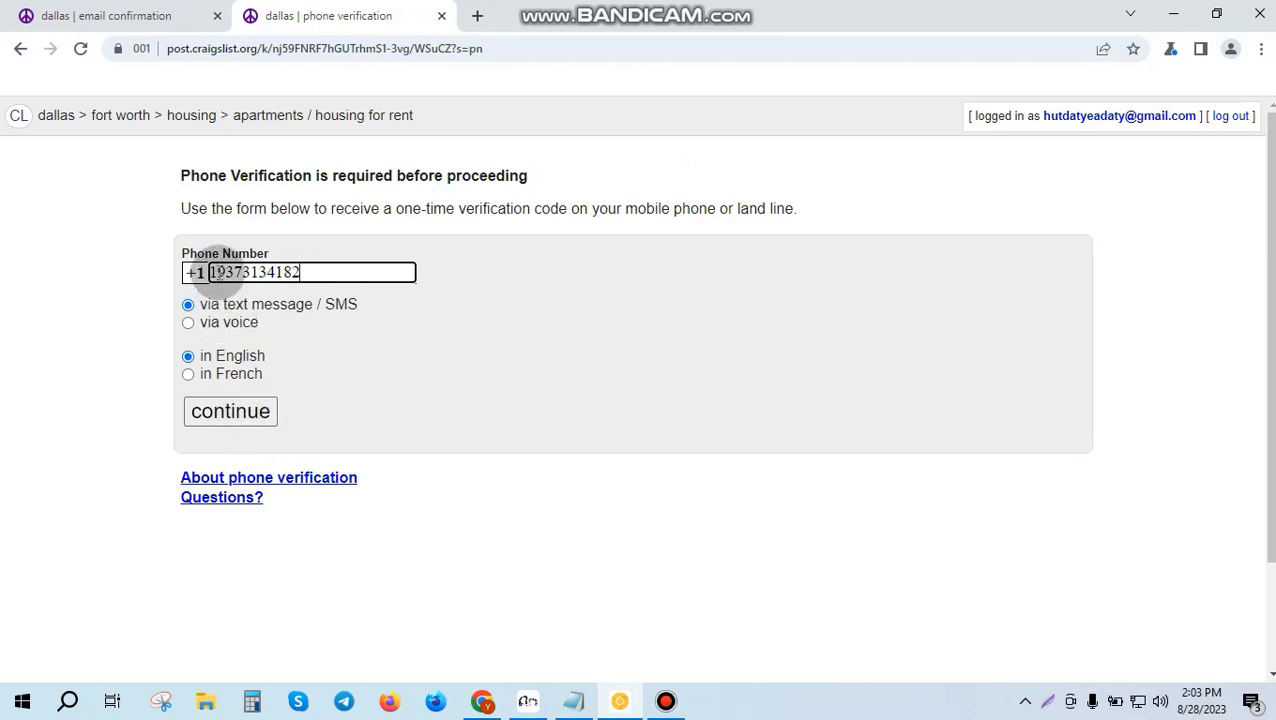
{"action": "key", "text": "BackSpace"}
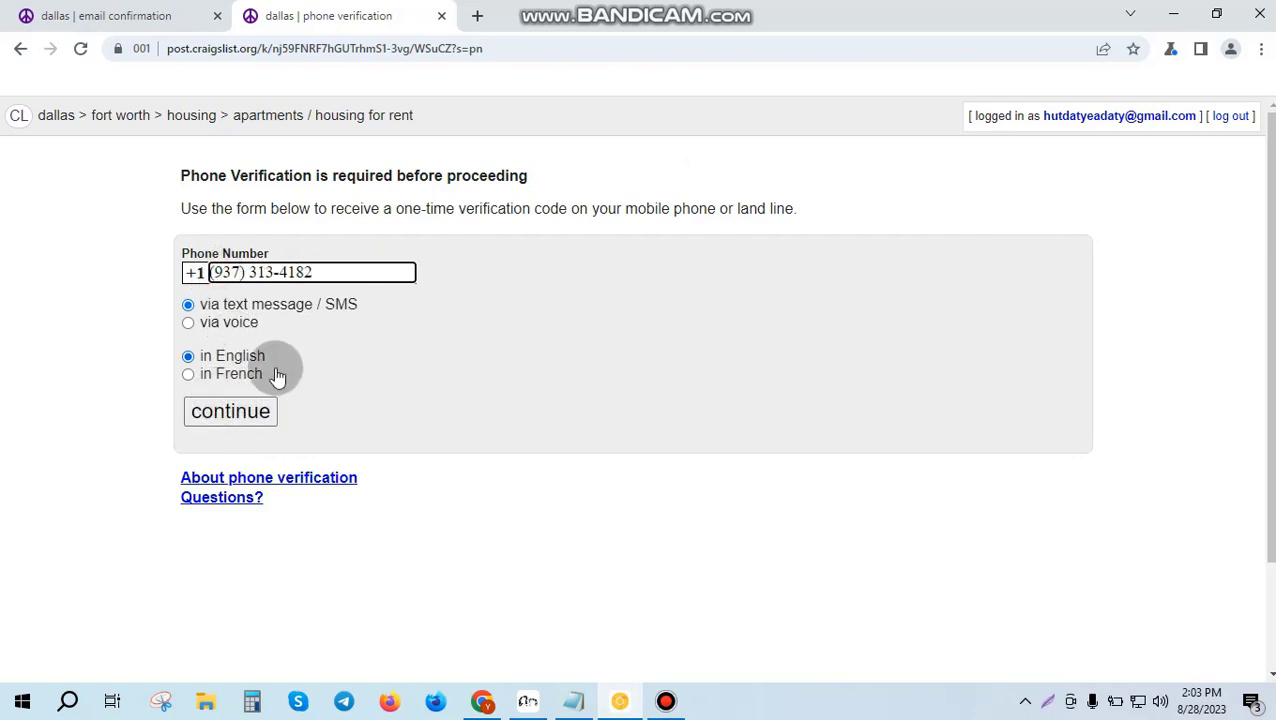
{"action": "left_click", "coordinate": [227, 415]}
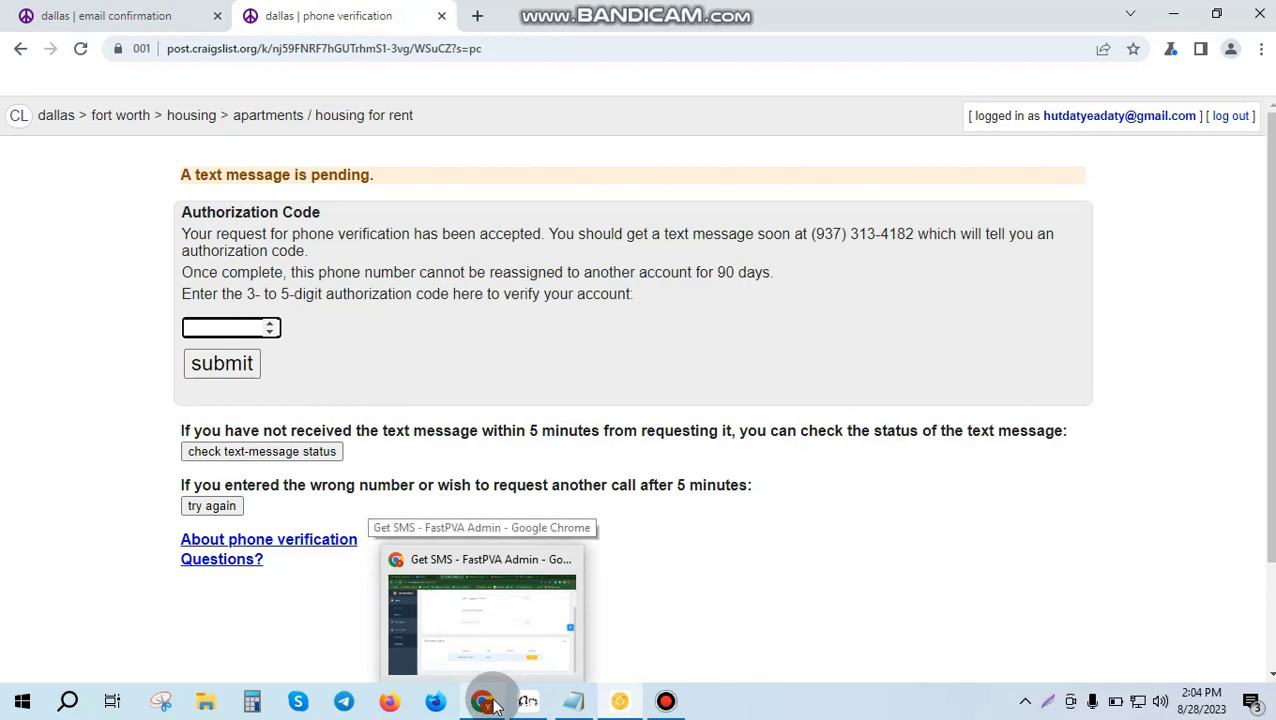
Step: Copy the received code from FastPVA in Chrome and submit it as the Craigslist authorization code in the Antik Browser profile
{"action": "left_click", "coordinate": [510, 610]}
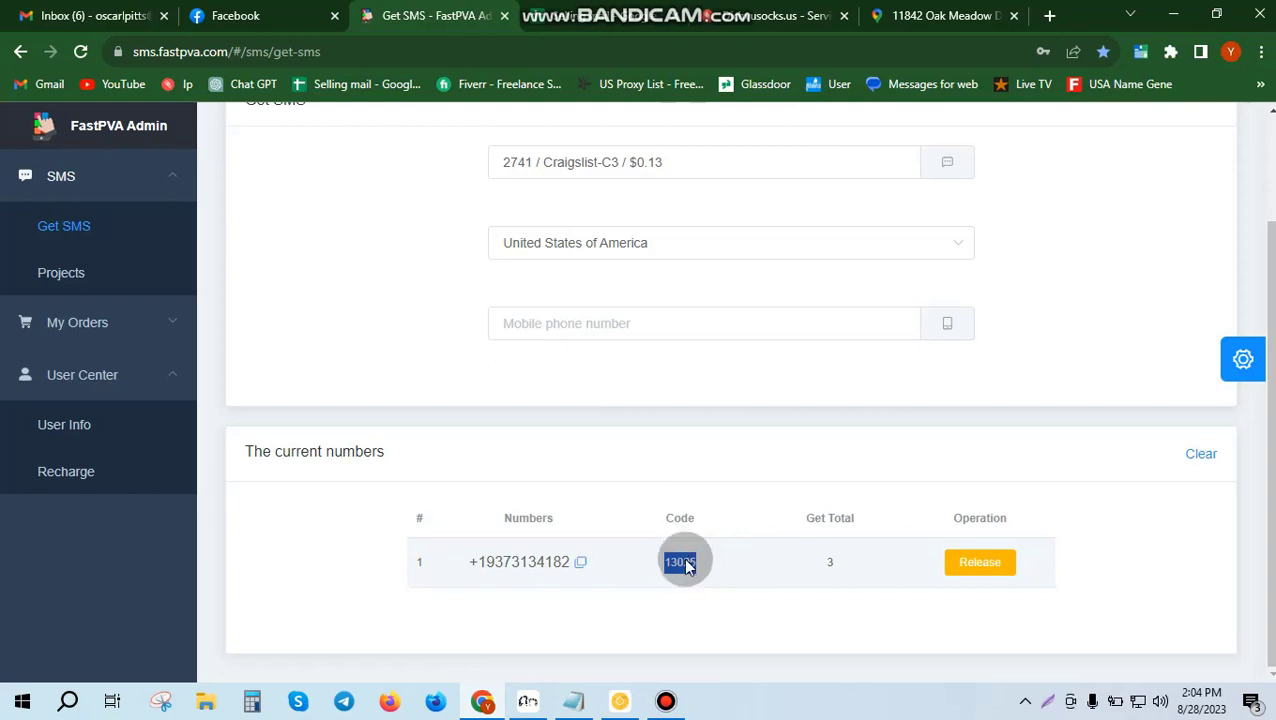
{"action": "left_click", "coordinate": [614, 704]}
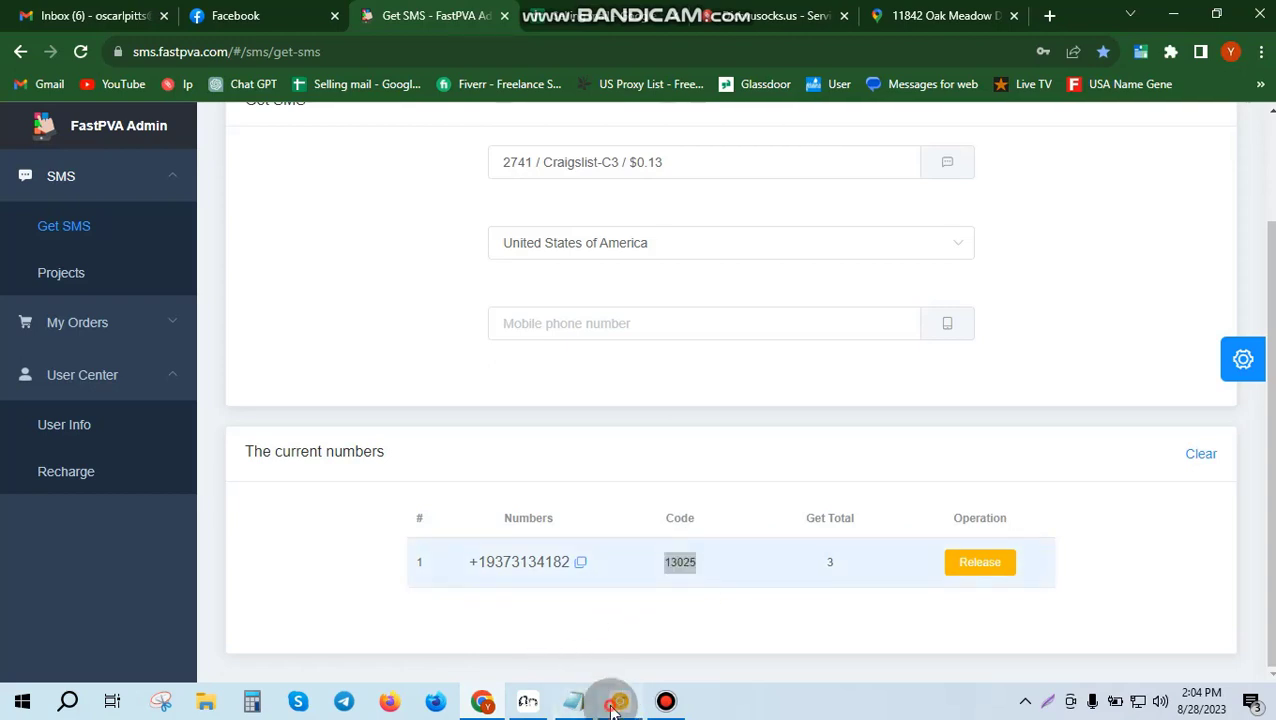
{"action": "left_click", "coordinate": [333, 379]}
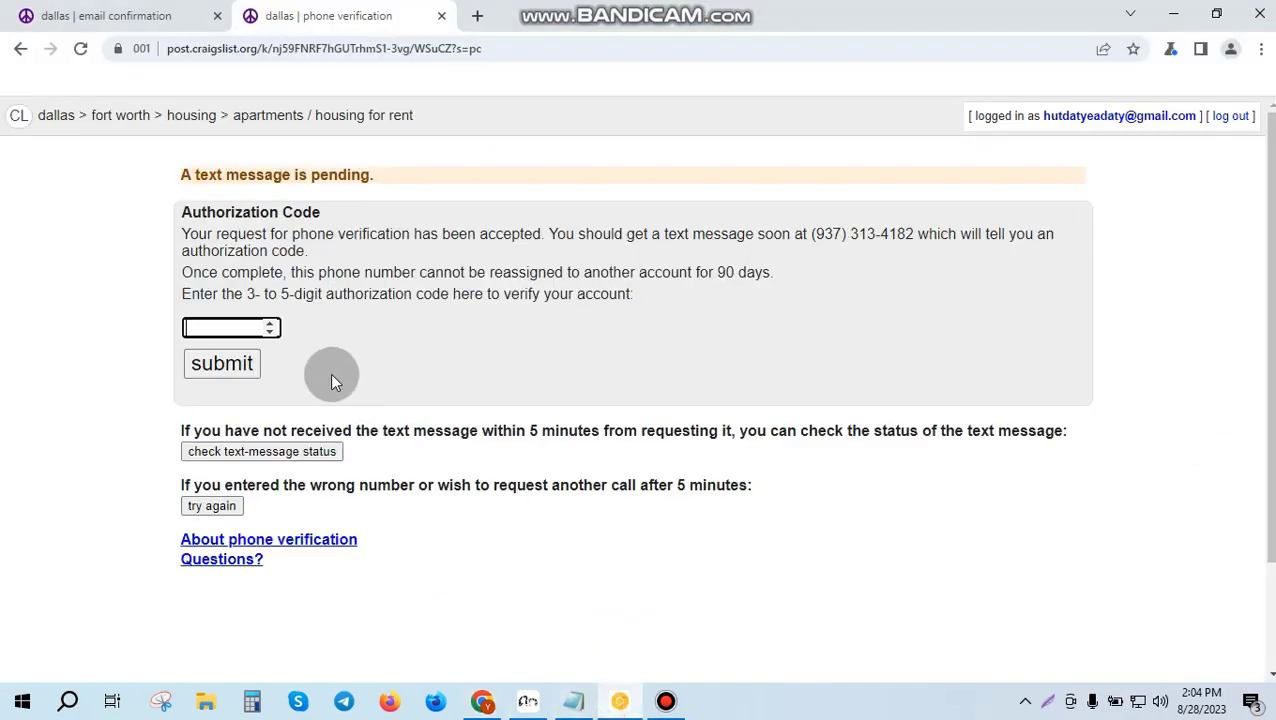
{"action": "left_click", "coordinate": [236, 368]}
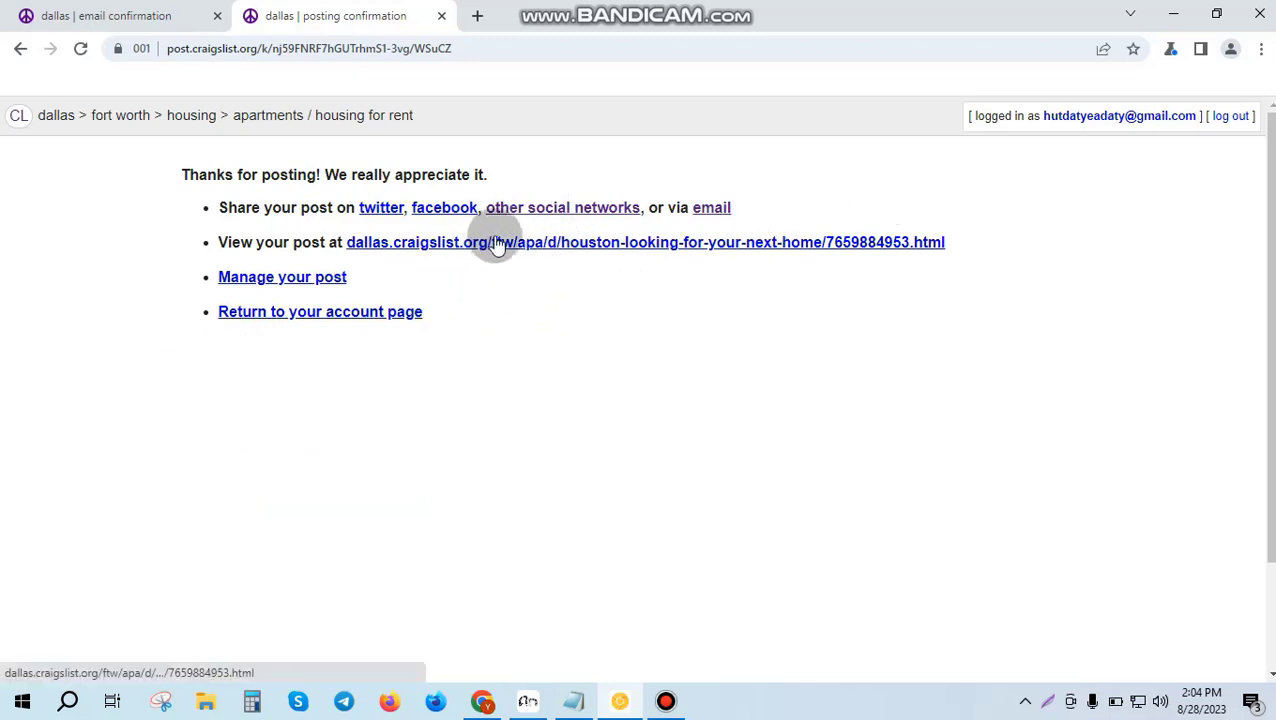
Step: Copy the published post's link address and switch to the Selling mail spreadsheet in Chrome
{"action": "right_click", "coordinate": [560, 248]}
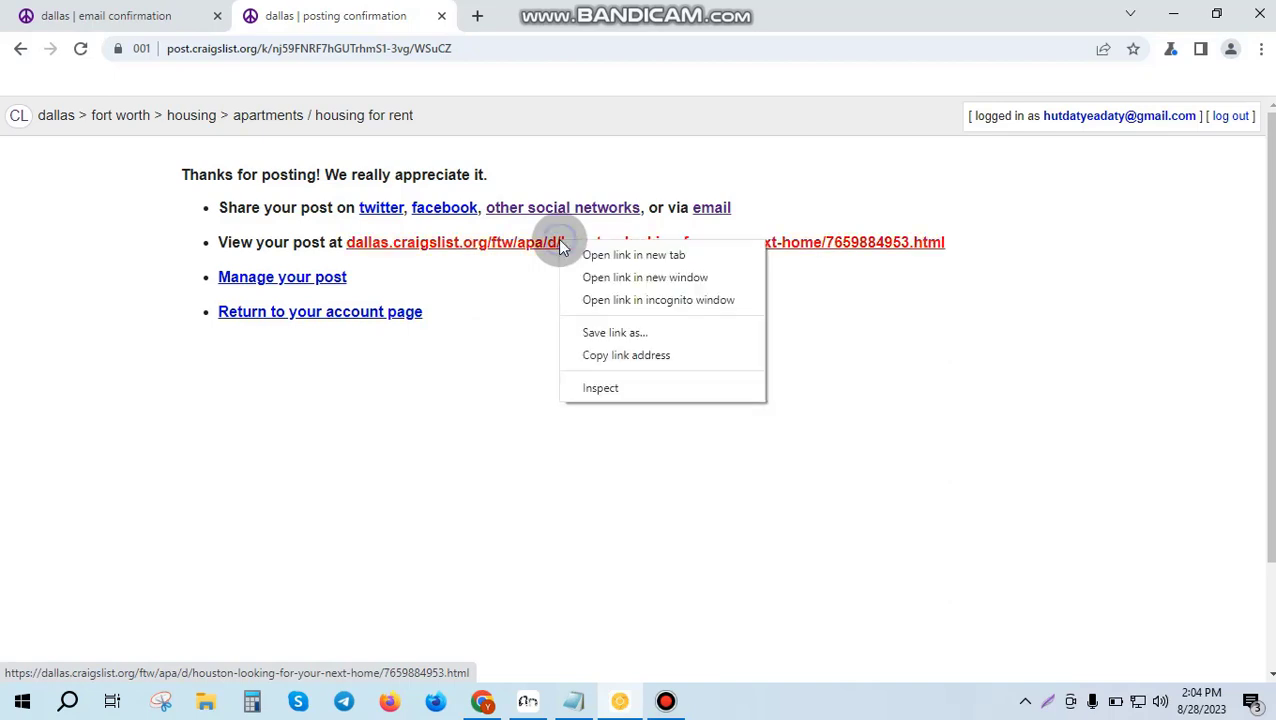
{"action": "left_click", "coordinate": [618, 358]}
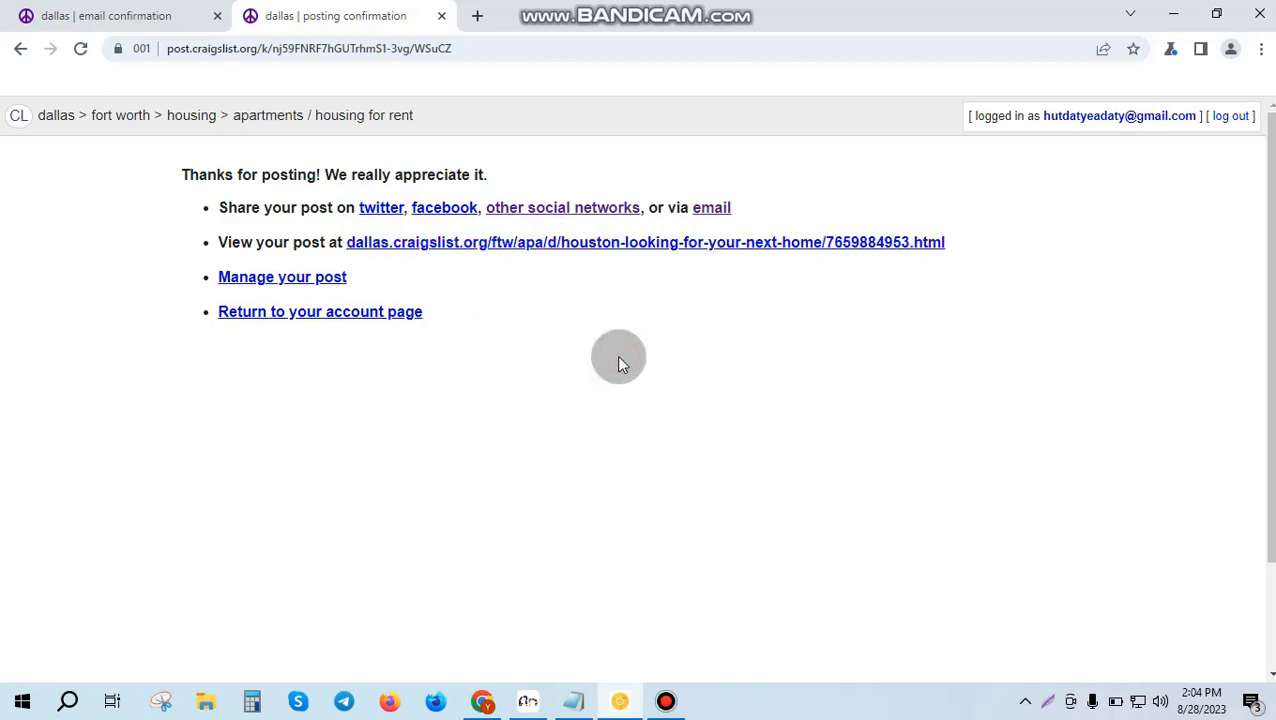
{"action": "left_click", "coordinate": [482, 701]}
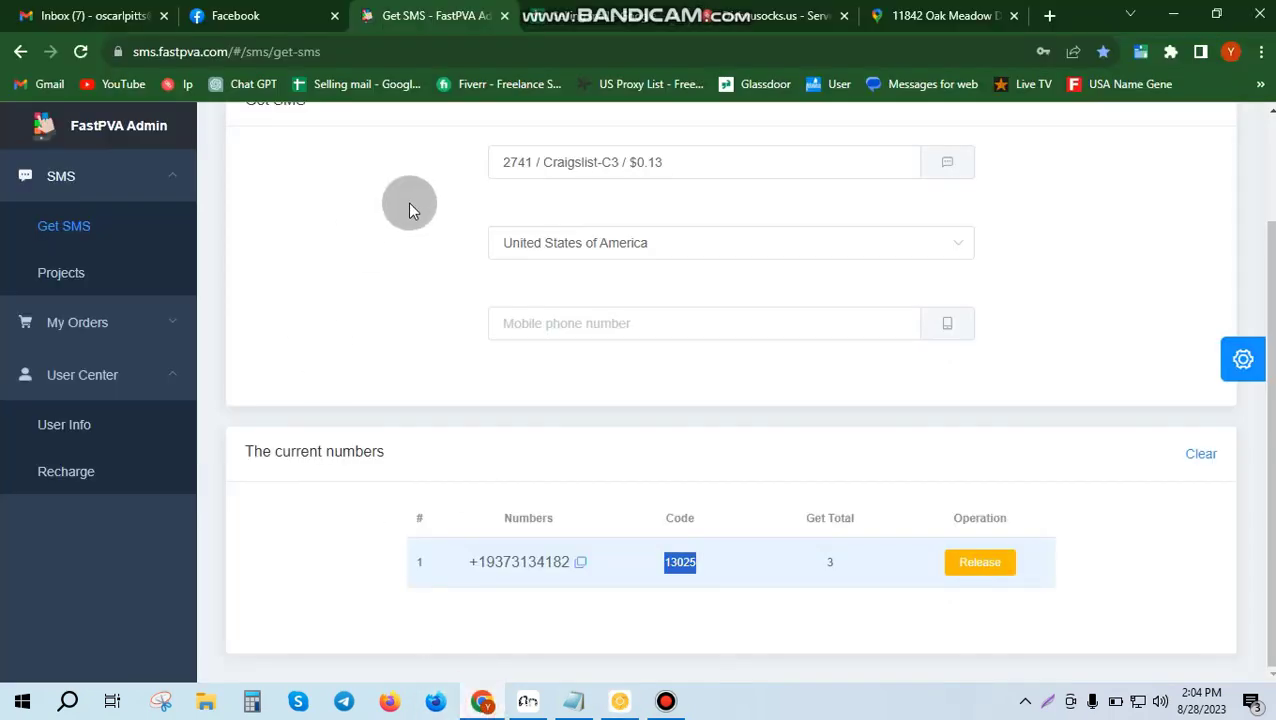
{"action": "left_click", "coordinate": [620, 12]}
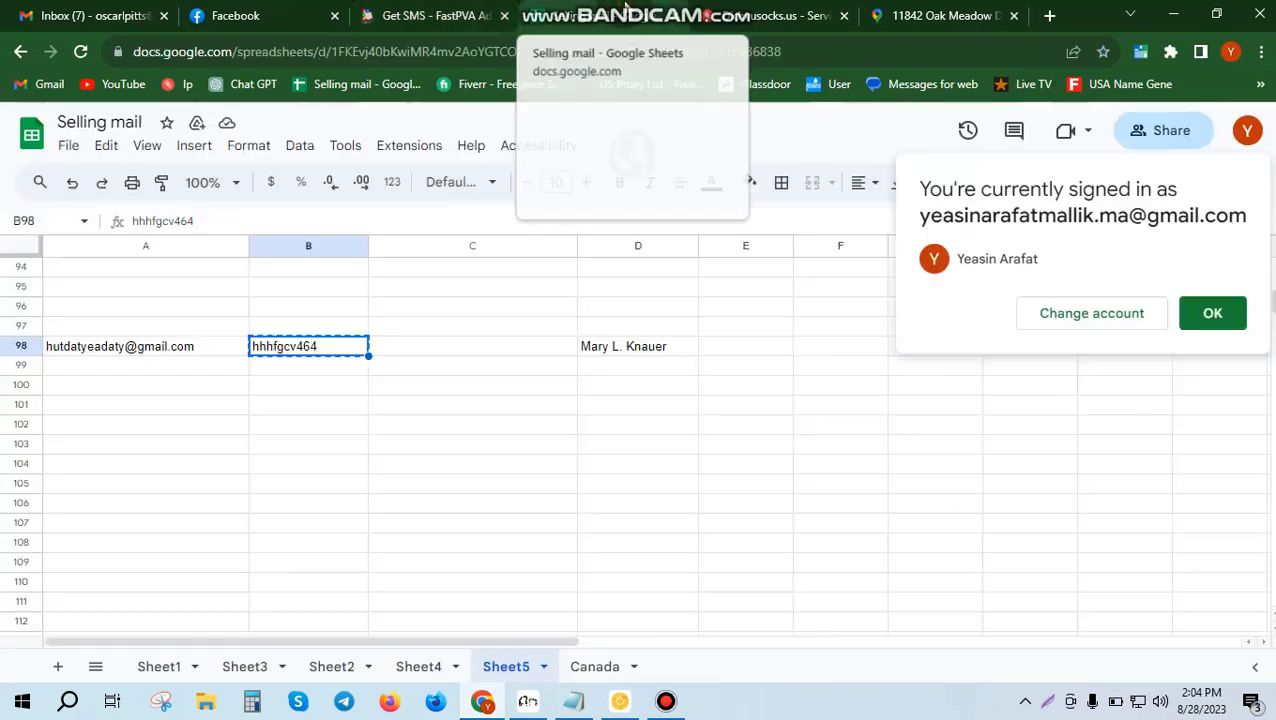
Step: Widen column E on Sheet5 and paste the copied post link into cell E98
{"action": "left_click", "coordinate": [750, 345]}
{"action": "left_click_drag", "start_coordinate": [808, 252], "coordinate": [1098, 251]}
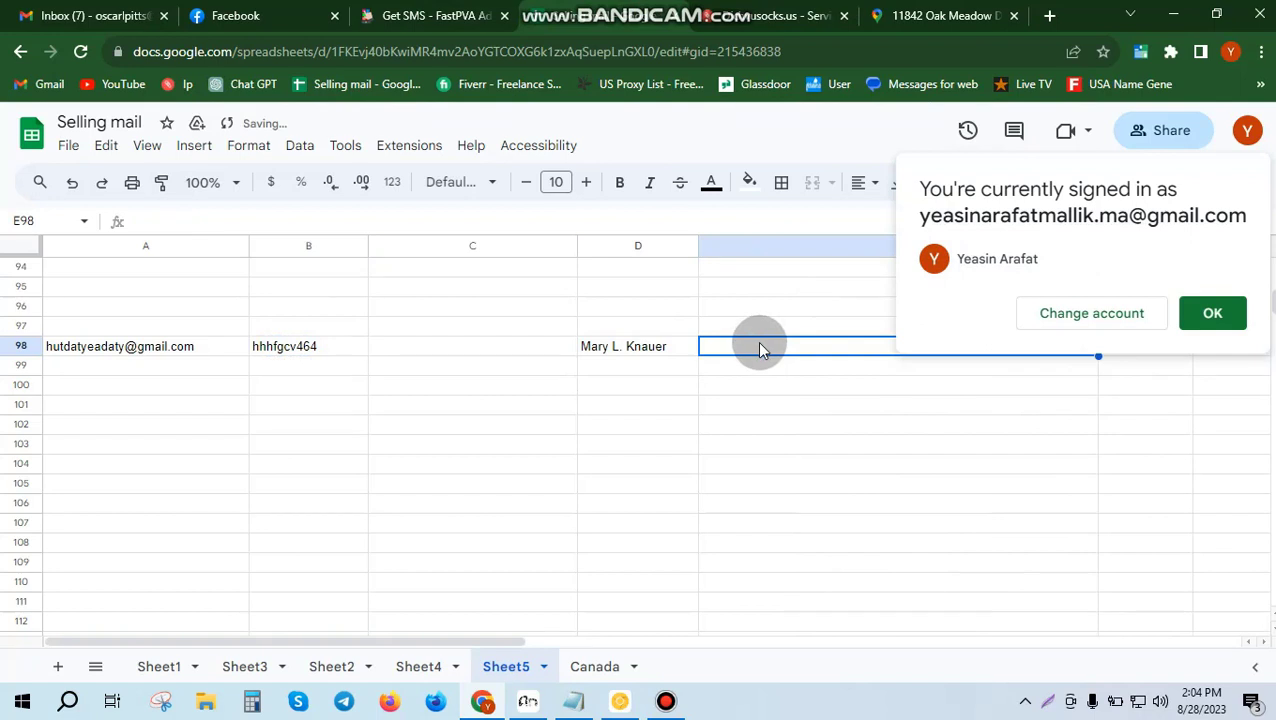
{"action": "key", "text": "ctrl+v"}
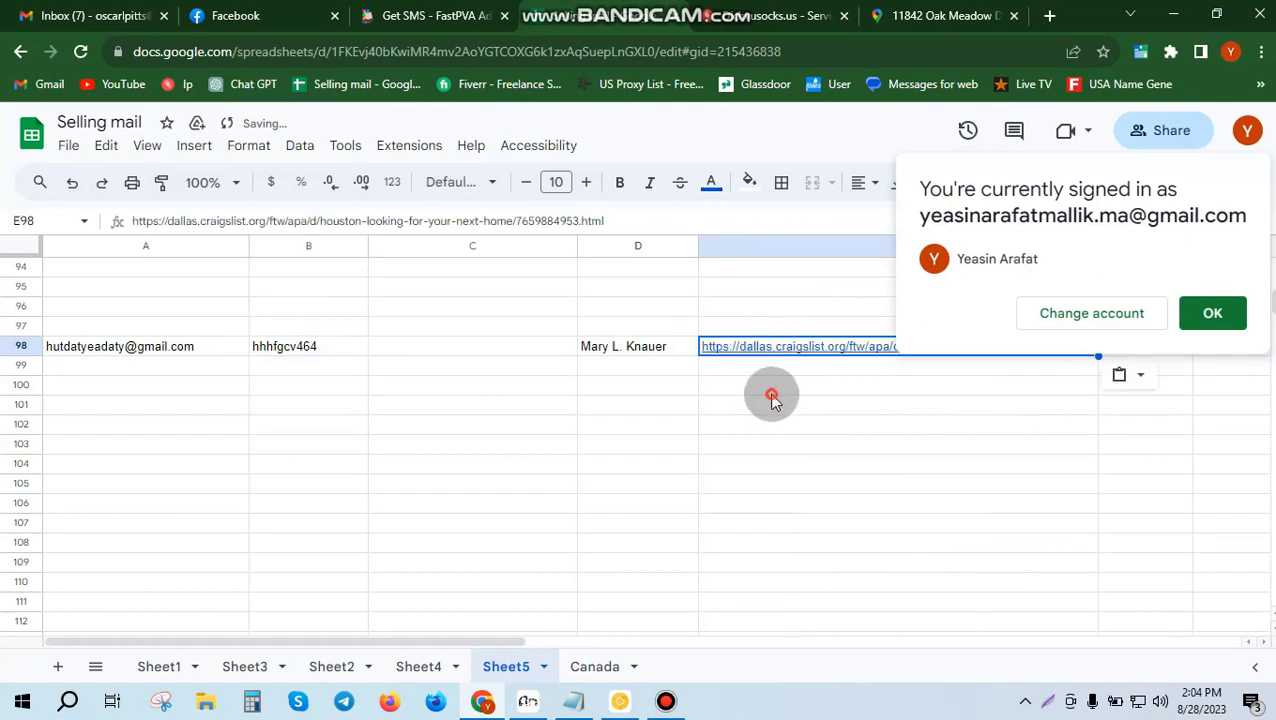
Step: Dismiss the signed-in account notice over the spreadsheet and switch back to the Antik Browser profile
{"action": "left_click", "coordinate": [771, 395]}
{"action": "left_click", "coordinate": [1213, 313]}
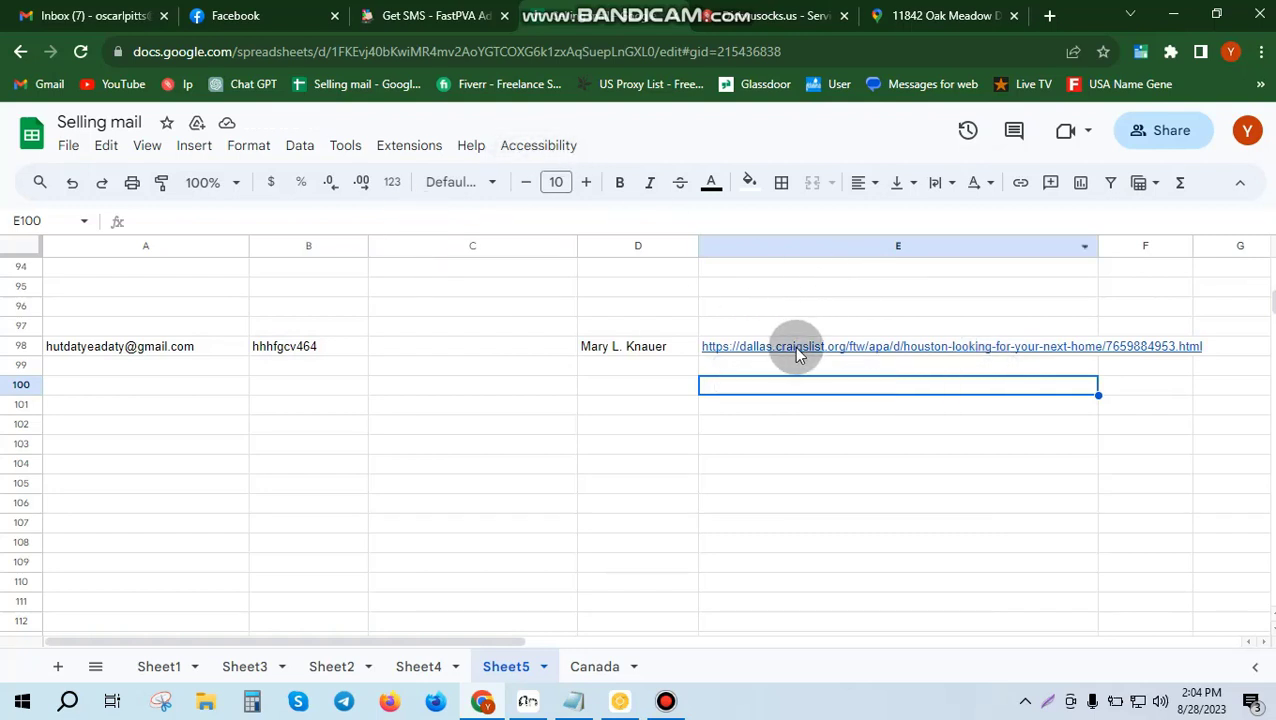
{"action": "key", "text": "alt+Tab"}
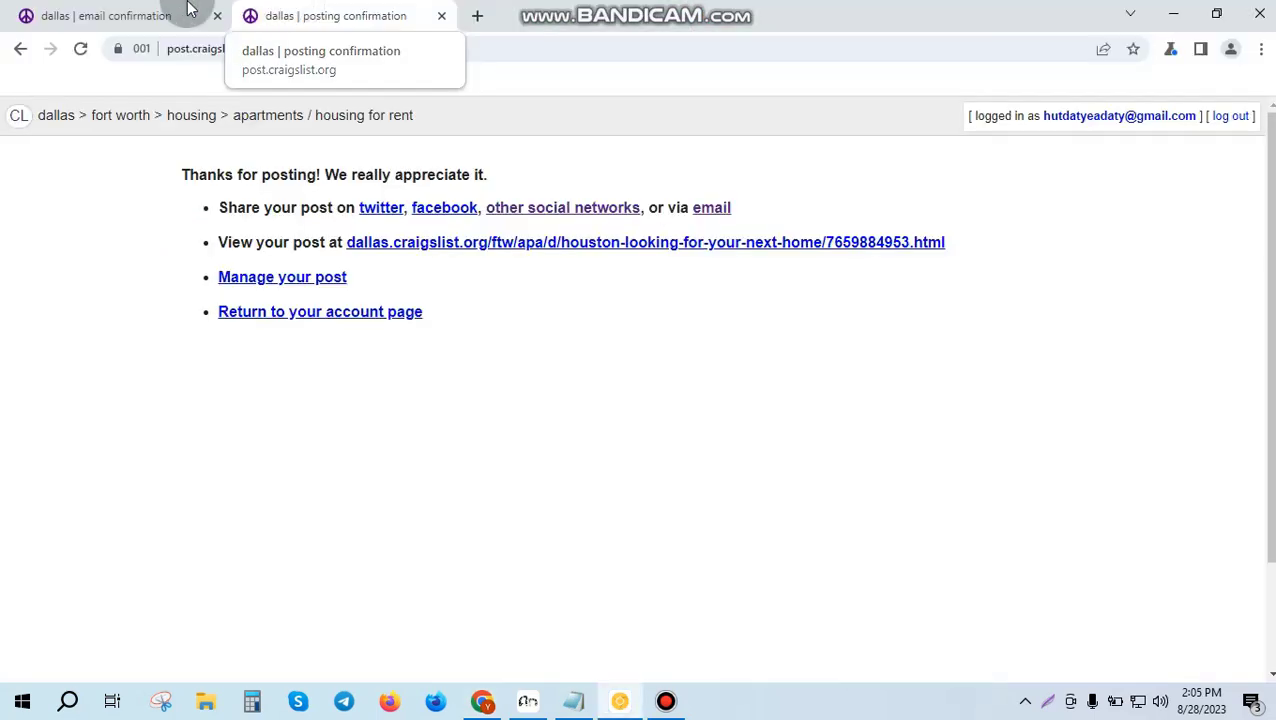